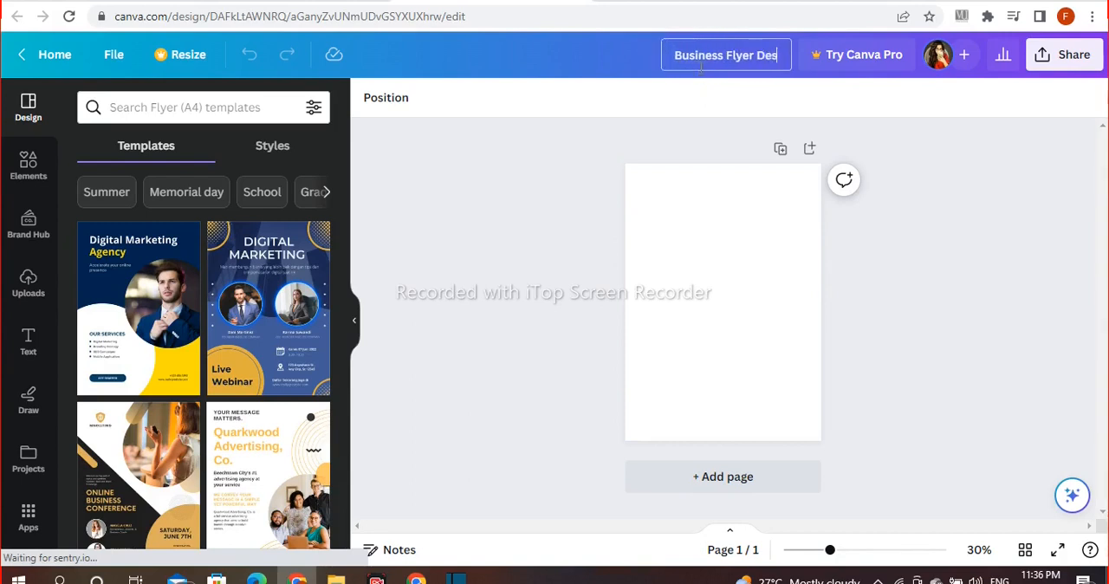
Step: Title the design "Business Flyer Design"
{"action": "key", "text": "Return"}
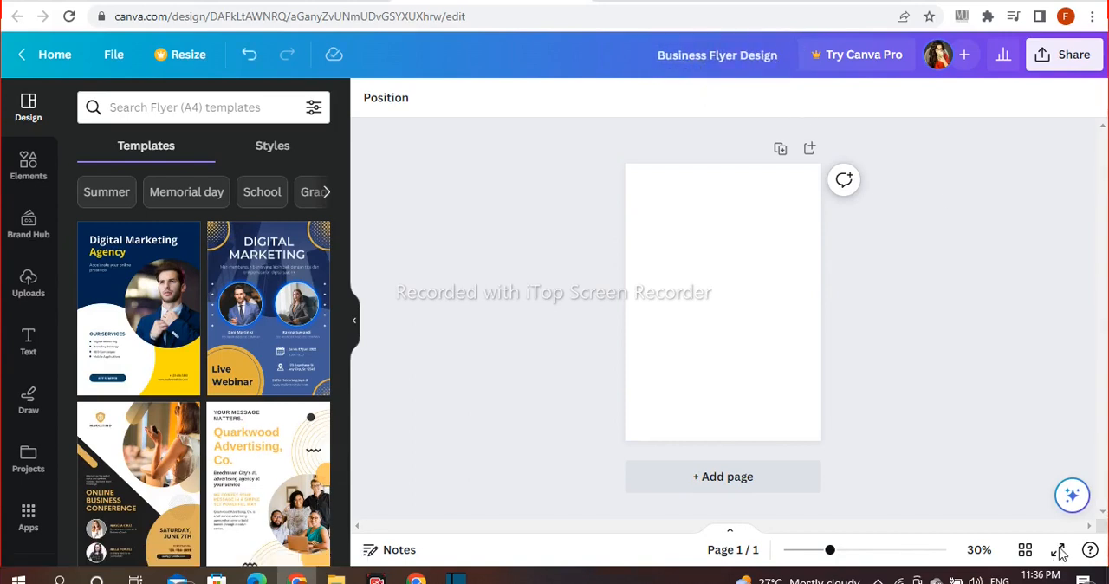
{"action": "left_click_drag", "start_coordinate": [829, 550], "coordinate": [841, 550]}
{"action": "scroll", "coordinate": [928, 433], "scroll_direction": "up", "scroll_amount": 1}
{"action": "left_click_drag", "start_coordinate": [1102, 357], "coordinate": [1101, 388]}
Step: Add a square frame from the Frames collection to the page and resize it
{"action": "left_click", "coordinate": [28, 164]}
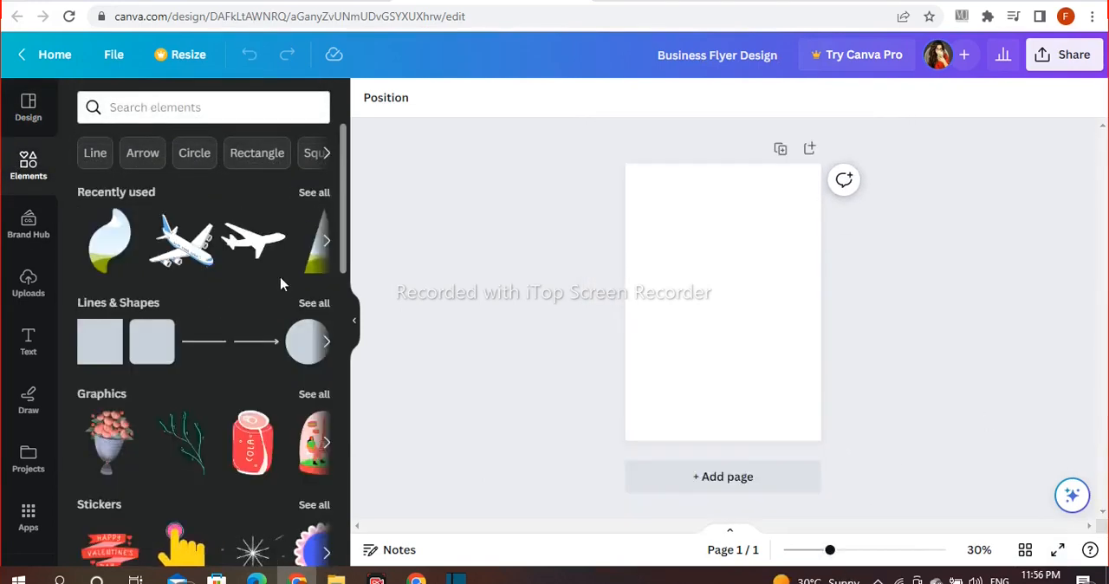
{"action": "scroll", "coordinate": [279, 283], "scroll_direction": "down", "scroll_amount": 3}
{"action": "scroll", "coordinate": [280, 283], "scroll_direction": "down", "scroll_amount": 5}
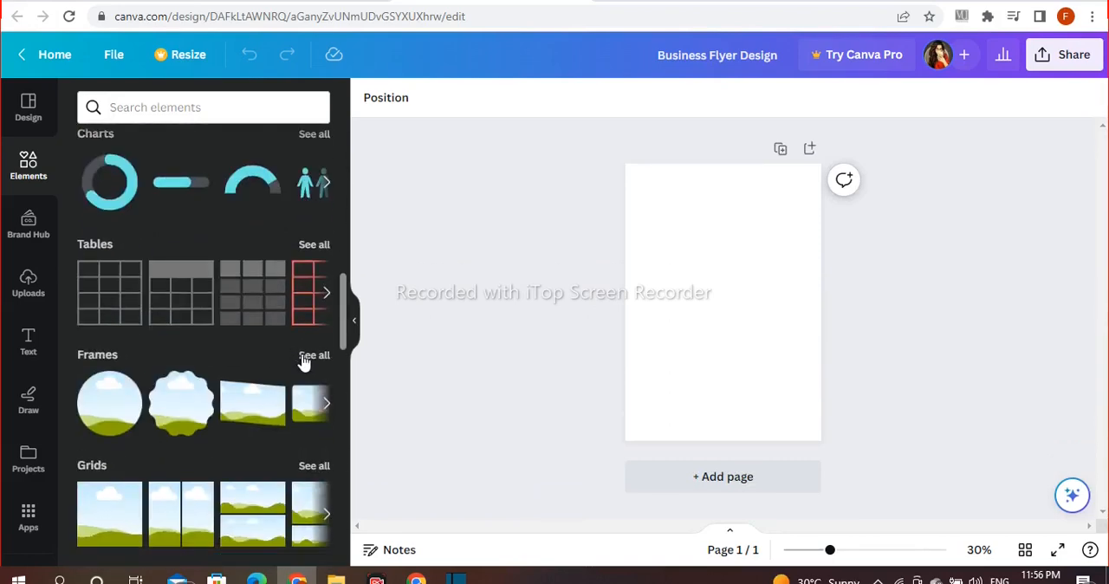
{"action": "left_click", "coordinate": [312, 357]}
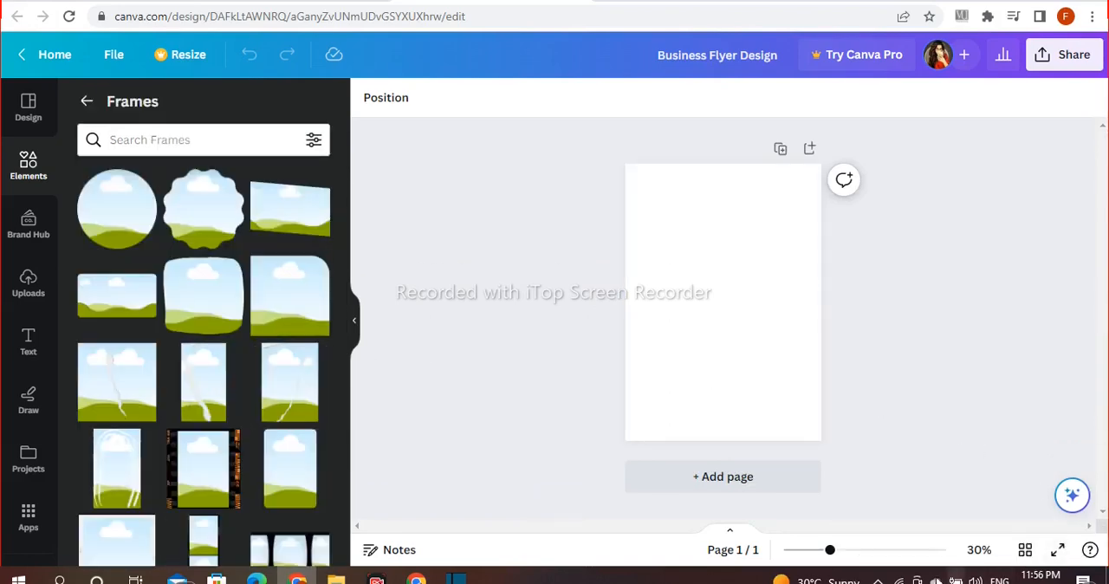
{"action": "left_click_drag", "start_coordinate": [830, 551], "coordinate": [843, 551]}
{"action": "left_click_drag", "start_coordinate": [1106, 435], "coordinate": [1107, 432]}
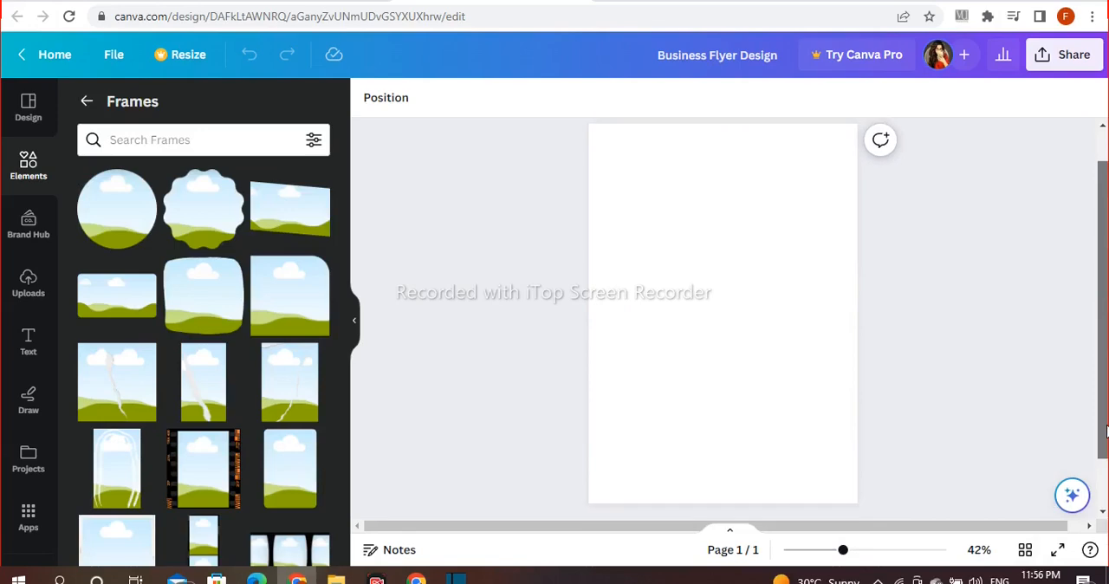
{"action": "scroll", "coordinate": [297, 275], "scroll_direction": "down", "scroll_amount": 10}
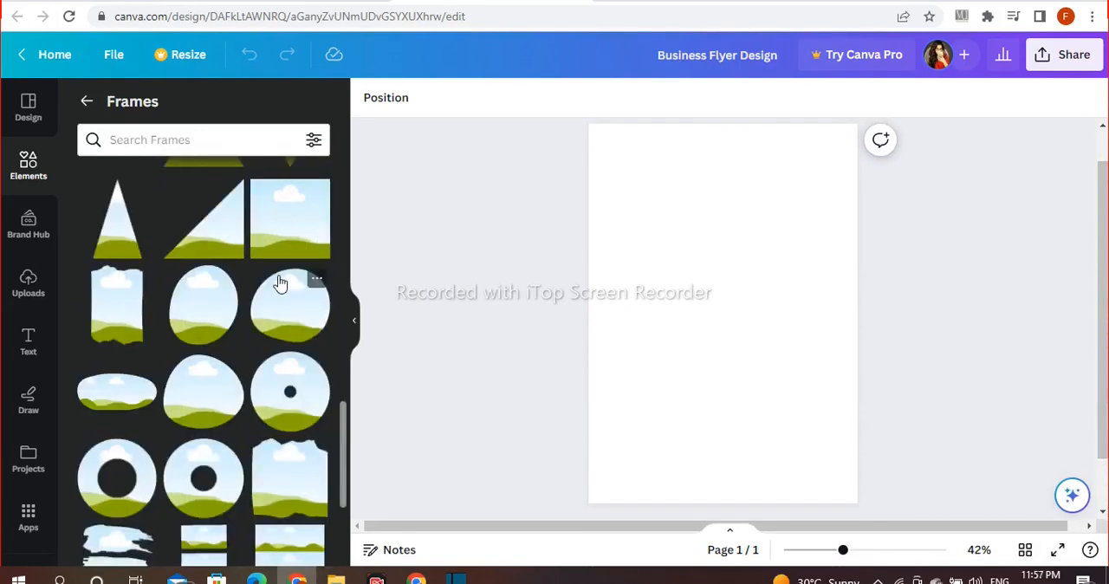
{"action": "left_click_drag", "start_coordinate": [708, 407], "coordinate": [655, 346]}
{"action": "left_click_drag", "start_coordinate": [760, 225], "coordinate": [739, 273]}
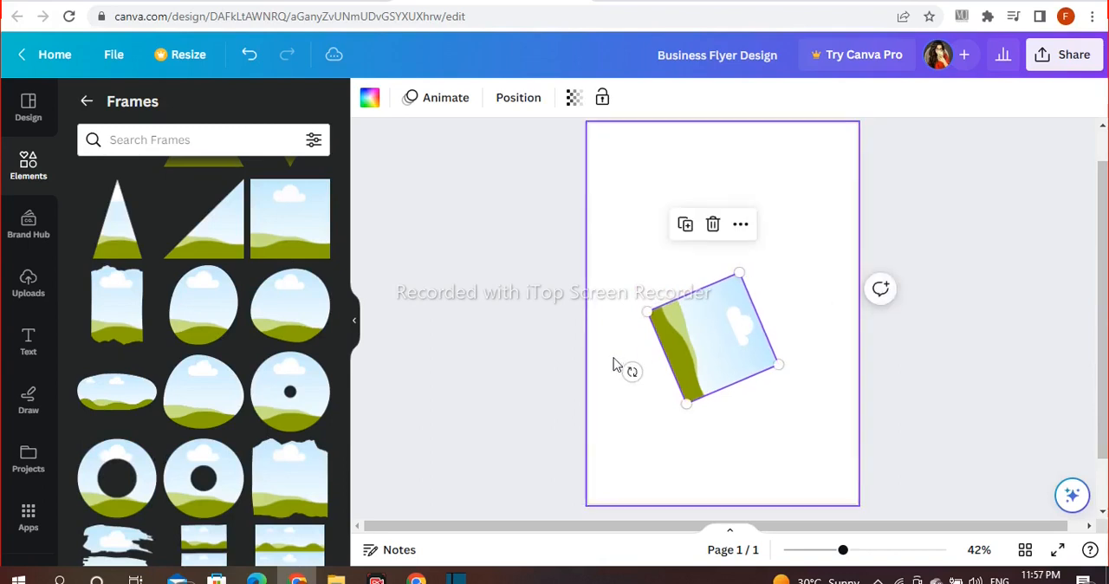
Step: Rotate the square frame into a diamond, shrink it slightly and place it near the page's upper-right corner
{"action": "left_click_drag", "start_coordinate": [633, 376], "coordinate": [650, 390]}
{"action": "left_click_drag", "start_coordinate": [711, 359], "coordinate": [767, 214]}
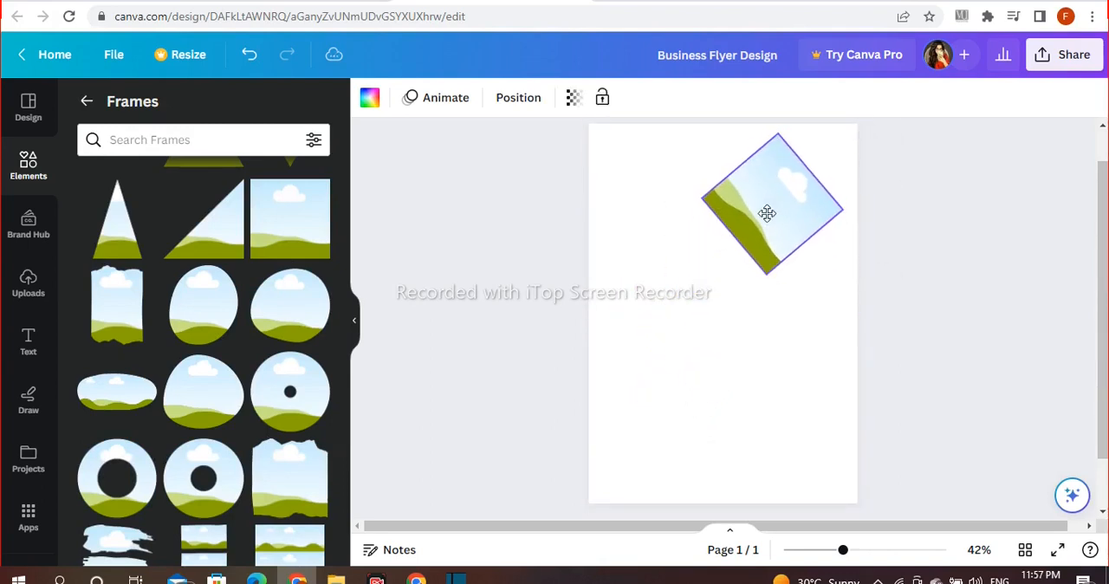
{"action": "mouse_move", "coordinate": [765, 275]}
{"action": "left_mouse_down"}
{"action": "mouse_move", "coordinate": [768, 248]}
{"action": "mouse_move", "coordinate": [768, 262]}
{"action": "left_mouse_up"}
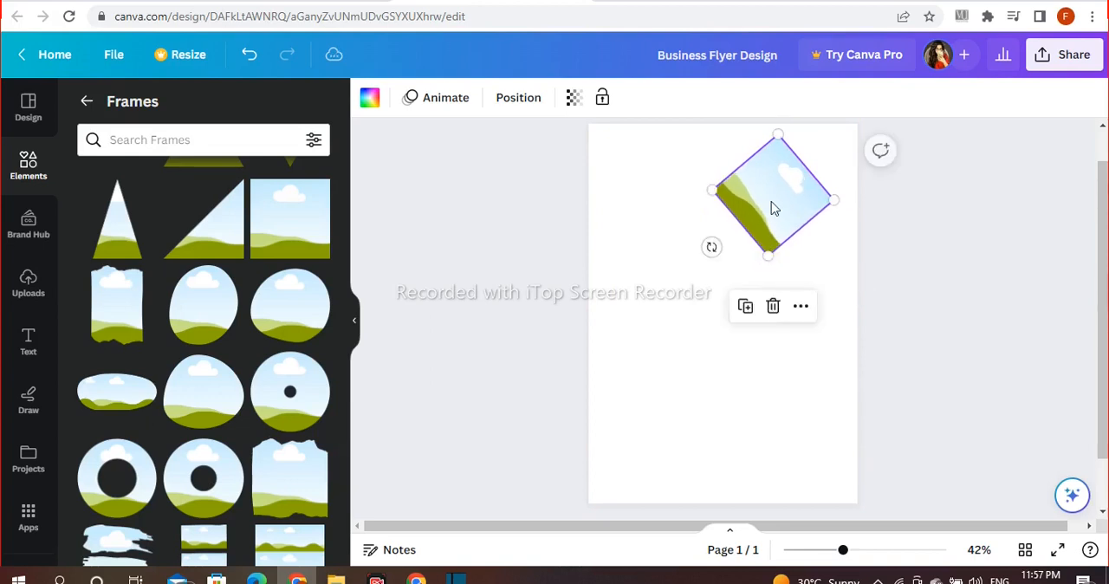
{"action": "left_click_drag", "start_coordinate": [772, 208], "coordinate": [775, 200]}
{"action": "left_click", "coordinate": [969, 289]}
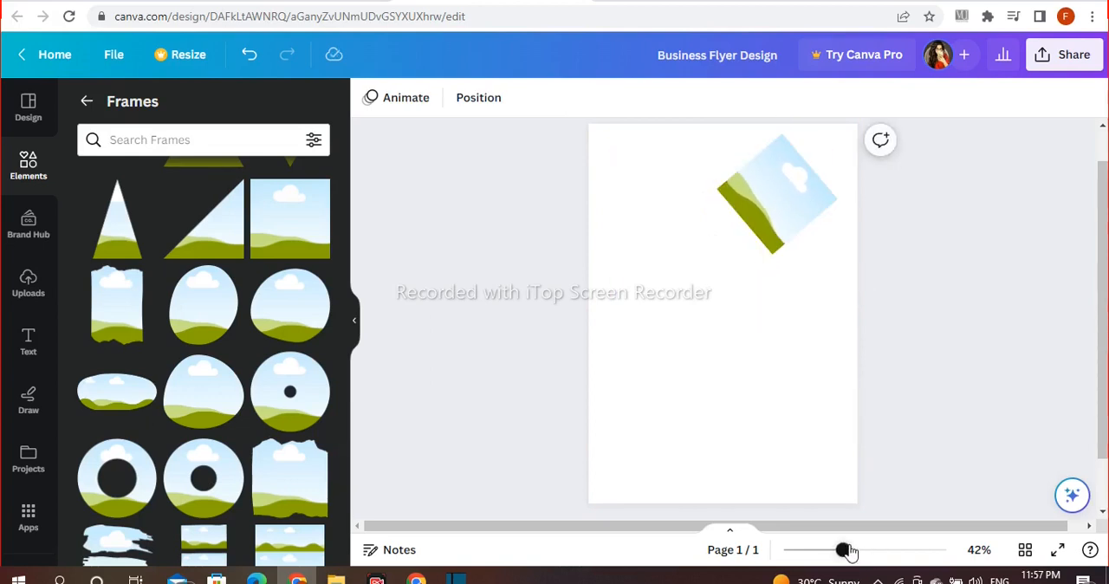
Step: Duplicate the diamond frame and place the copy directly below the first one
{"action": "left_click_drag", "start_coordinate": [848, 551], "coordinate": [857, 550]}
{"action": "scroll", "coordinate": [1002, 344], "scroll_direction": "up", "scroll_amount": 1}
{"action": "scroll", "coordinate": [1003, 344], "scroll_direction": "down", "scroll_amount": 1}
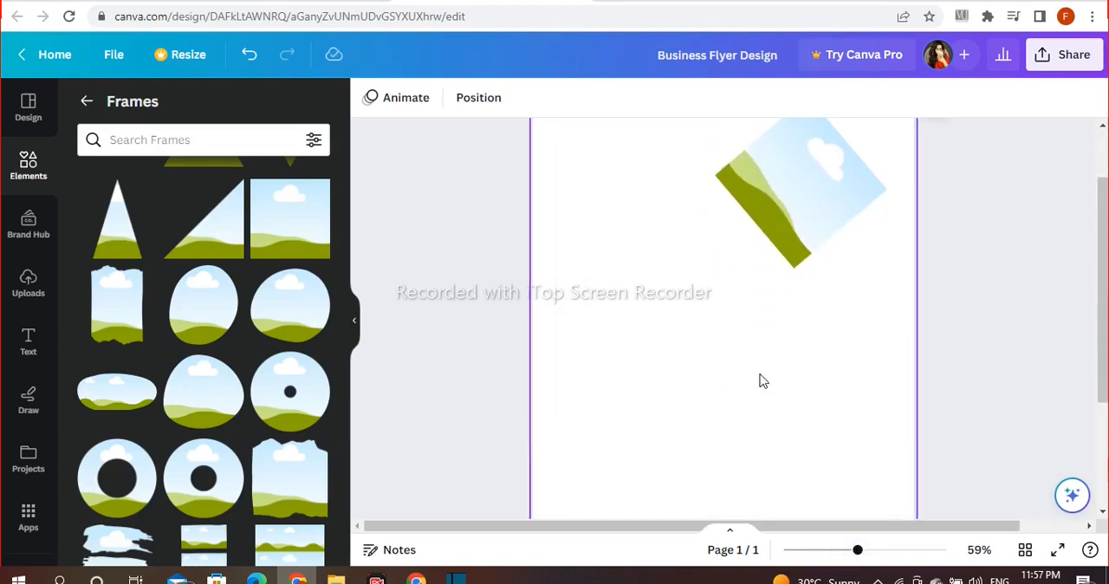
{"action": "scroll", "coordinate": [777, 264], "scroll_direction": "up", "scroll_amount": 1}
{"action": "left_click", "coordinate": [774, 265]}
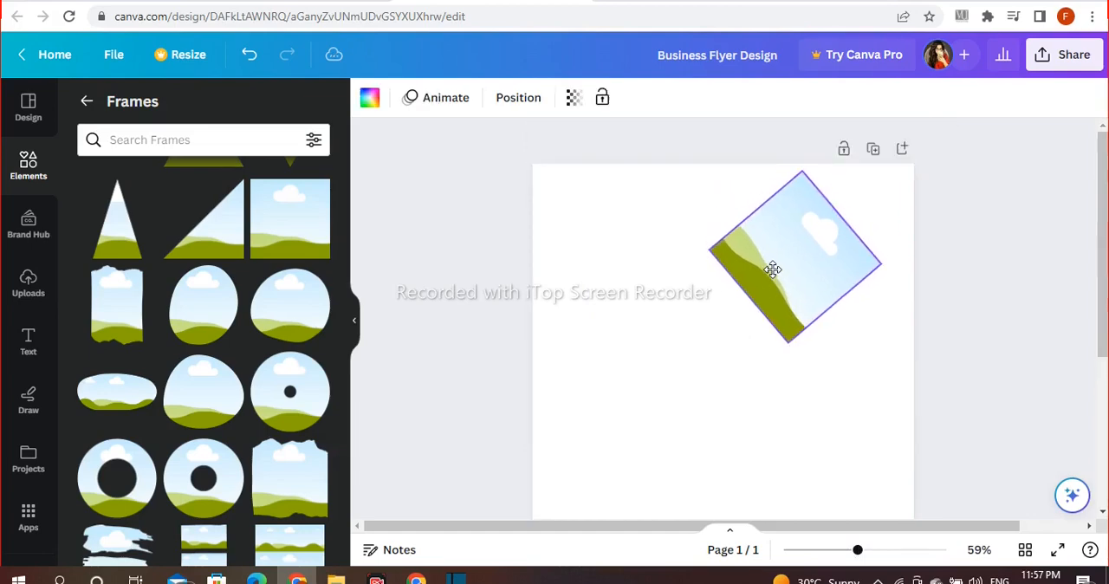
{"action": "left_click", "coordinate": [768, 395]}
{"action": "left_click_drag", "start_coordinate": [775, 354], "coordinate": [760, 425]}
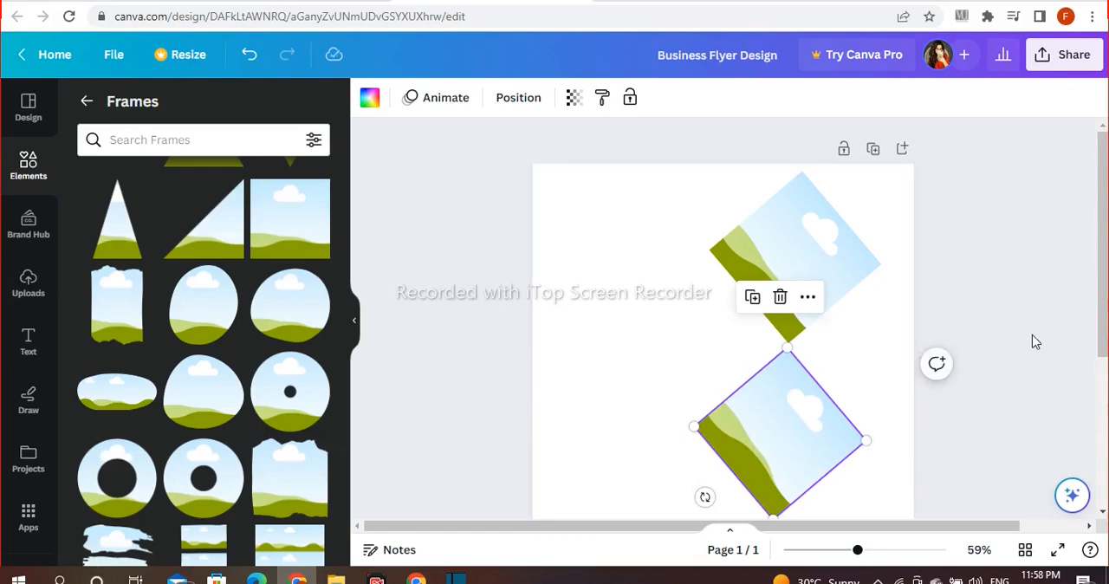
Step: Adjust the position of the two diamond frames so they line up vertically, corner to corner
{"action": "scroll", "coordinate": [1032, 342], "scroll_direction": "down", "scroll_amount": 2}
{"action": "left_click", "coordinate": [765, 183]}
{"action": "left_click_drag", "start_coordinate": [789, 262], "coordinate": [790, 236]}
{"action": "left_click", "coordinate": [789, 337]}
{"action": "left_click_drag", "start_coordinate": [777, 441], "coordinate": [771, 425]}
{"action": "left_click_drag", "start_coordinate": [772, 376], "coordinate": [774, 355]}
{"action": "left_click_drag", "start_coordinate": [780, 401], "coordinate": [778, 395]}
Step: Place a third, larger diamond frame between the other two, extending past the page's right edge
{"action": "left_click_drag", "start_coordinate": [783, 316], "coordinate": [908, 250]}
{"action": "left_click", "coordinate": [955, 241]}
{"action": "left_click", "coordinate": [788, 280]}
{"action": "left_click", "coordinate": [755, 184]}
{"action": "left_click_drag", "start_coordinate": [849, 298], "coordinate": [848, 308]}
{"action": "left_click_drag", "start_coordinate": [884, 261], "coordinate": [808, 239]}
{"action": "left_click_drag", "start_coordinate": [876, 227], "coordinate": [893, 229]}
Step: Select the diamond frames and shift them together toward the right side of the page
{"action": "left_click", "coordinate": [1014, 324]}
{"action": "left_click_drag", "start_coordinate": [681, 389], "coordinate": [772, 200]}
{"action": "left_click_drag", "start_coordinate": [772, 199], "coordinate": [791, 222]}
{"action": "left_click", "coordinate": [998, 266]}
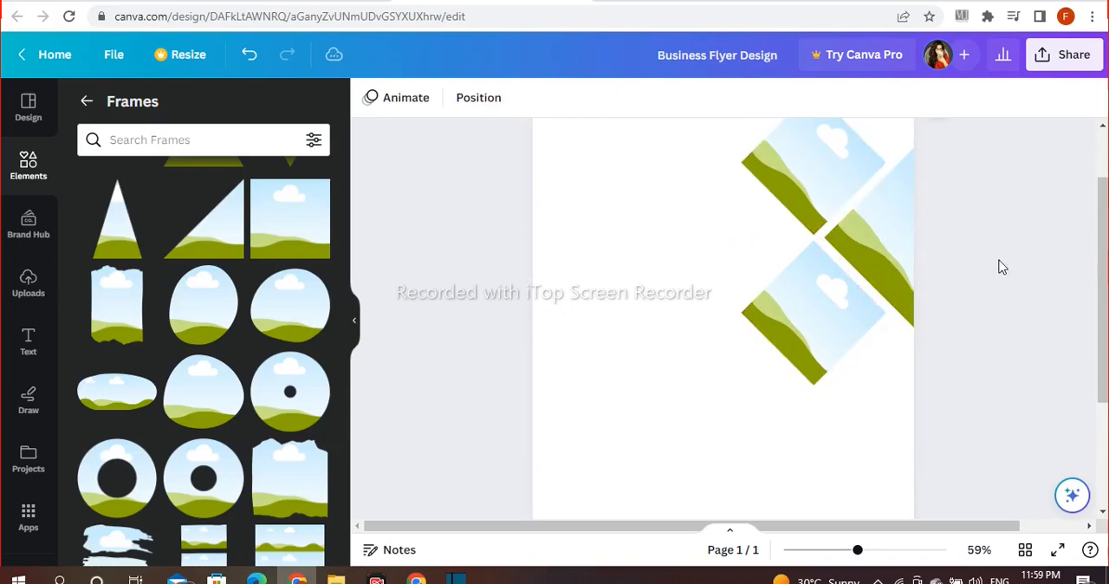
Step: Add an inverted triangle frame, shrink it and move it to the page's upper-right corner
{"action": "scroll", "coordinate": [967, 309], "scroll_direction": "up", "scroll_amount": 1}
{"action": "scroll", "coordinate": [257, 255], "scroll_direction": "up", "scroll_amount": 4}
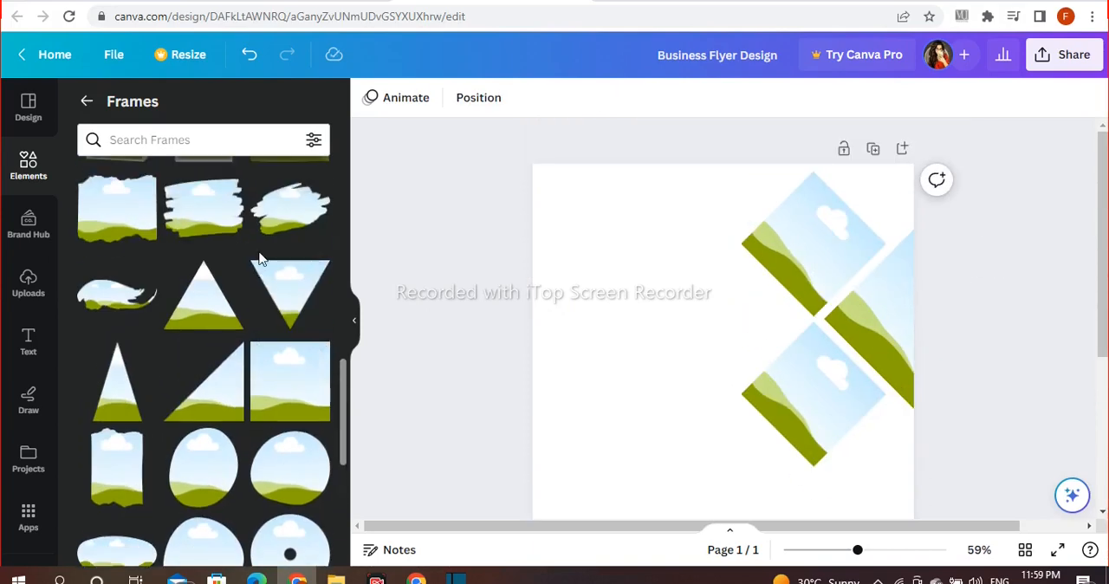
{"action": "left_click", "coordinate": [276, 282]}
{"action": "left_click_drag", "start_coordinate": [750, 441], "coordinate": [897, 225]}
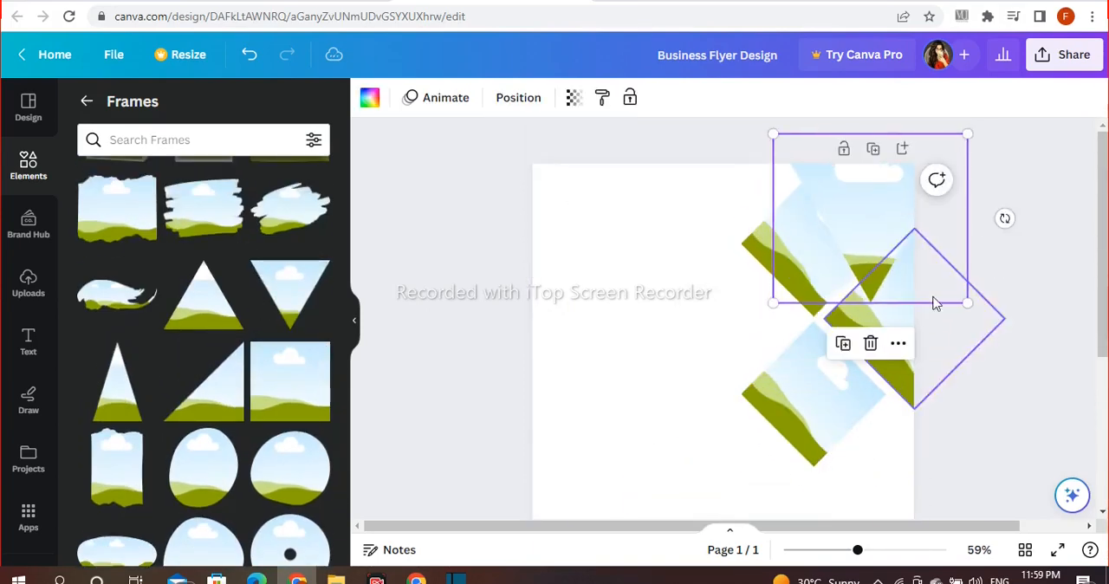
{"action": "left_click_drag", "start_coordinate": [971, 303], "coordinate": [884, 231]}
{"action": "left_click_drag", "start_coordinate": [837, 202], "coordinate": [892, 218]}
Step: Rotate the triangle frame counterclockwise to parallel the neighbouring diamond's edge and fit it into the page corner
{"action": "left_click_drag", "start_coordinate": [979, 195], "coordinate": [965, 153]}
{"action": "left_click_drag", "start_coordinate": [897, 208], "coordinate": [904, 197]}
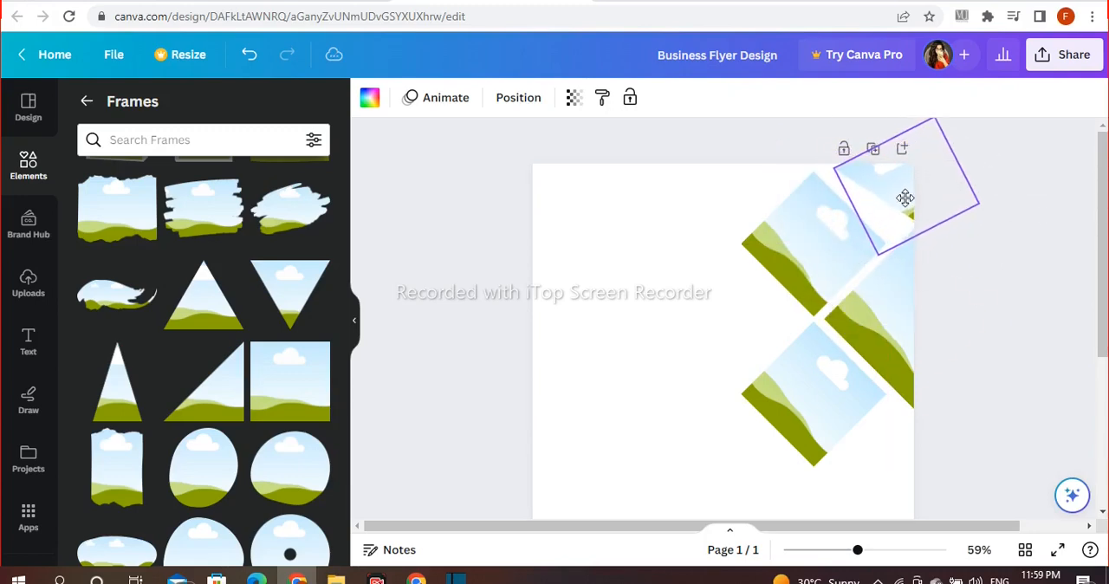
{"action": "left_click_drag", "start_coordinate": [989, 144], "coordinate": [993, 153]}
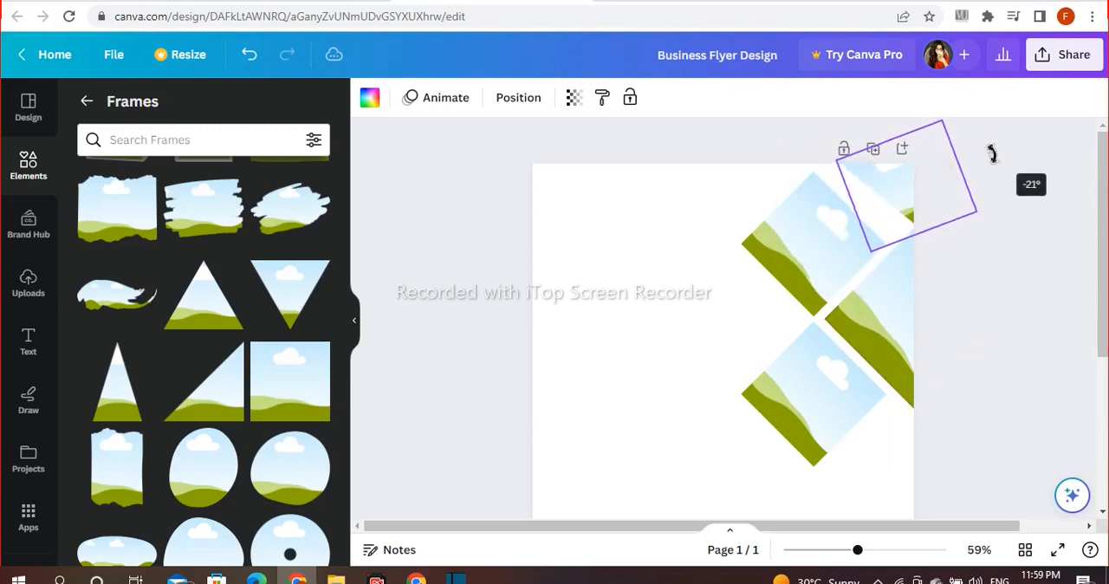
{"action": "left_click_drag", "start_coordinate": [993, 162], "coordinate": [993, 158]}
{"action": "left_click_drag", "start_coordinate": [903, 188], "coordinate": [870, 177]}
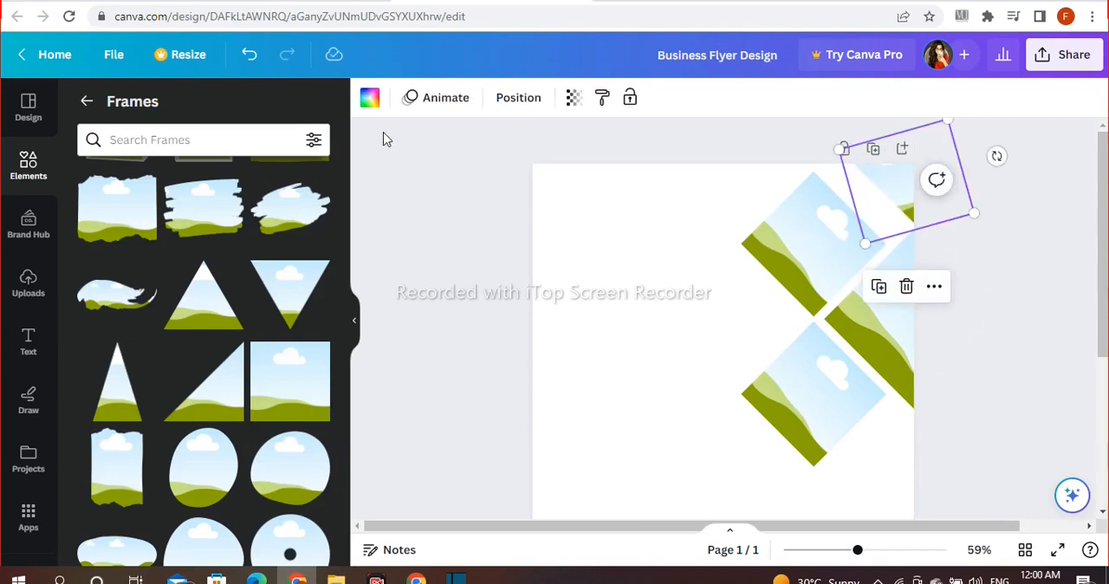
Step: Fill the corner triangle frame with the black-to-gold gradient
{"action": "scroll", "coordinate": [274, 216], "scroll_direction": "down", "scroll_amount": 3}
{"action": "scroll", "coordinate": [238, 237], "scroll_direction": "down", "scroll_amount": 3}
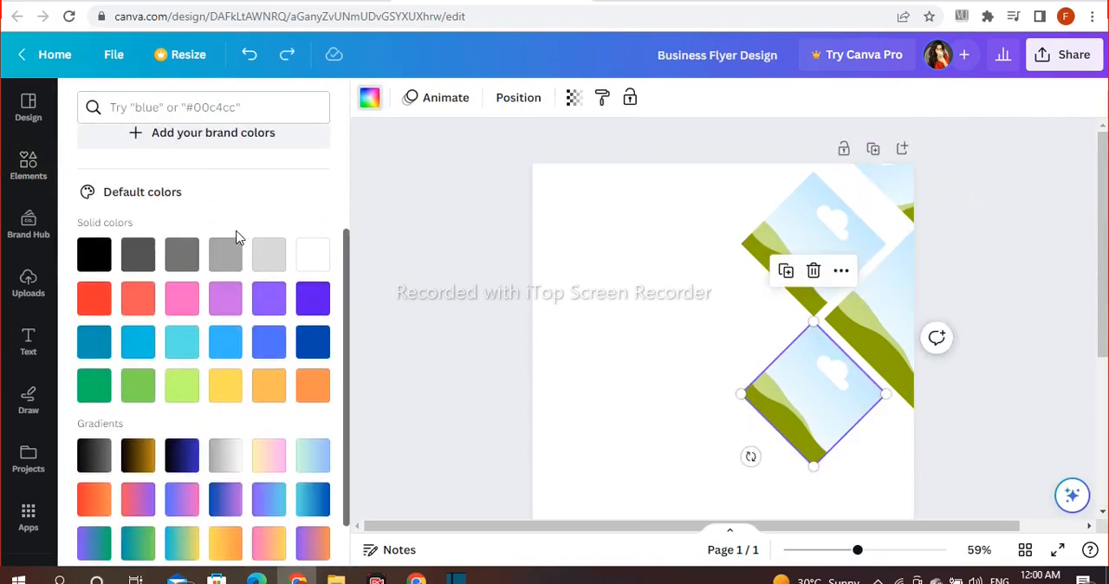
{"action": "left_click", "coordinate": [177, 392]}
{"action": "left_click", "coordinate": [250, 54]}
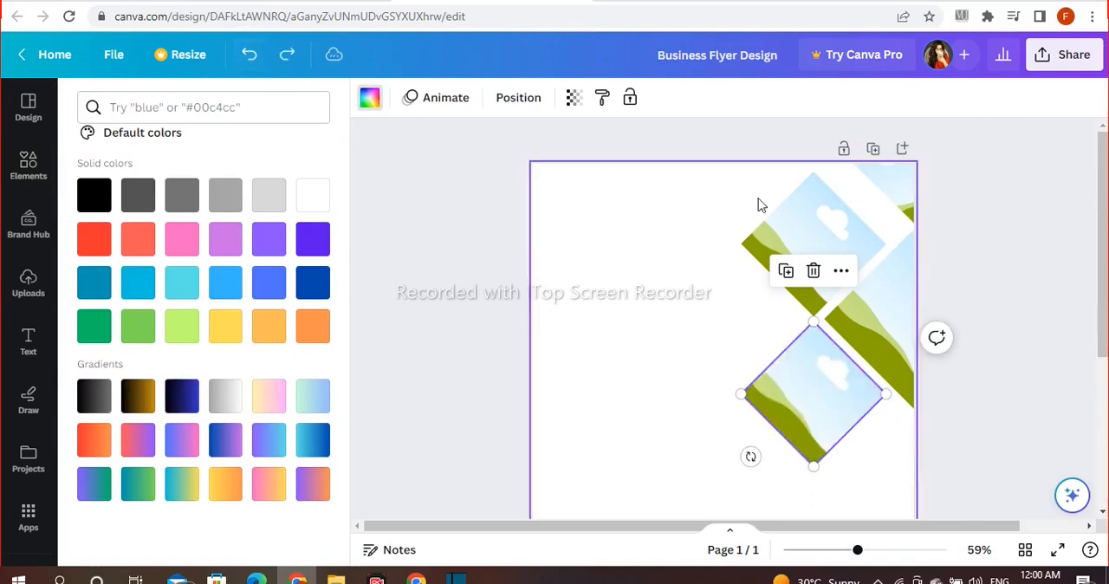
{"action": "left_click", "coordinate": [894, 184]}
{"action": "left_click", "coordinate": [451, 339]}
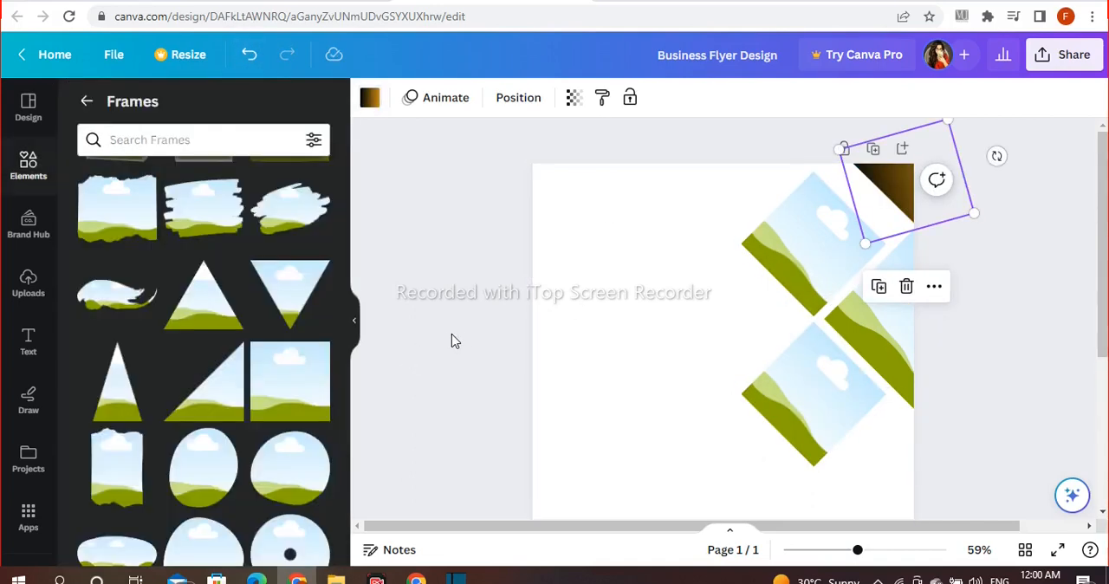
Step: Add a diamond shape from the Lines & Shapes collection to the page
{"action": "scroll", "coordinate": [272, 321], "scroll_direction": "up", "scroll_amount": 5}
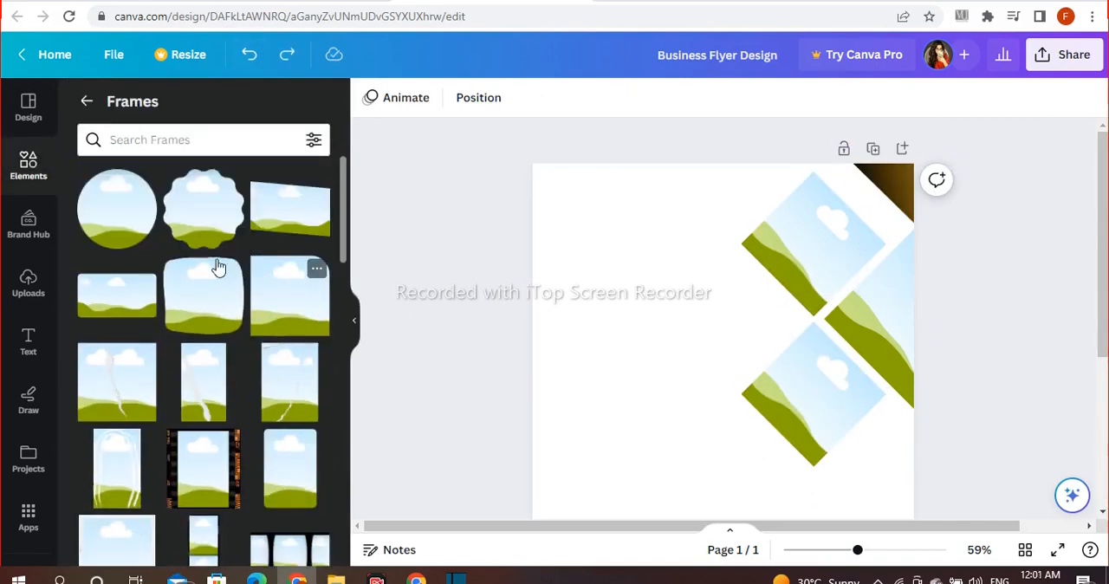
{"action": "left_click", "coordinate": [86, 103]}
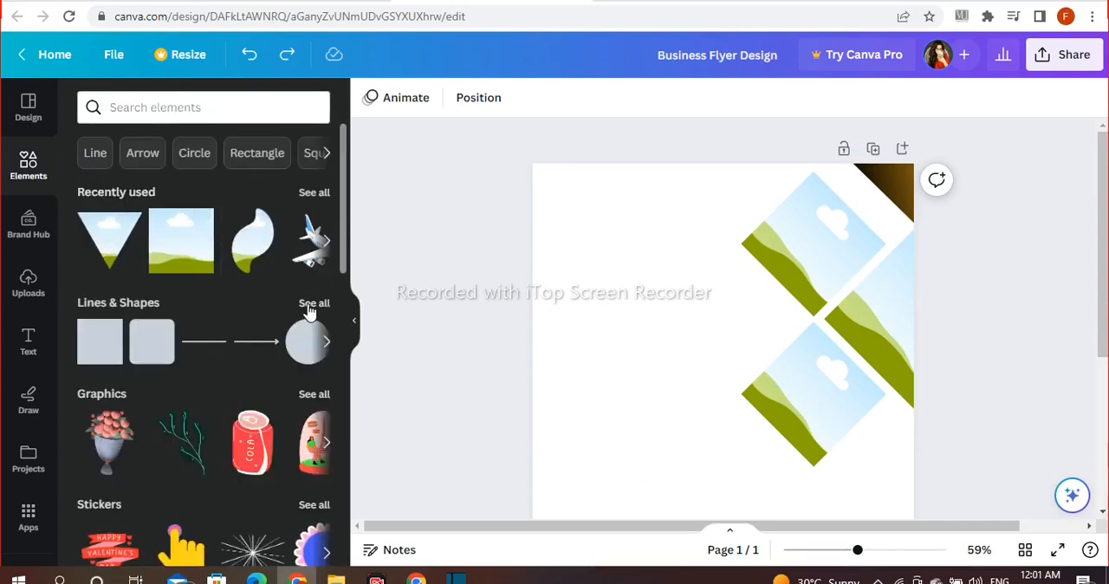
{"action": "left_click", "coordinate": [314, 304]}
{"action": "scroll", "coordinate": [309, 310], "scroll_direction": "down", "scroll_amount": 1}
{"action": "scroll", "coordinate": [310, 310], "scroll_direction": "down", "scroll_amount": 3}
{"action": "left_click", "coordinate": [174, 217]}
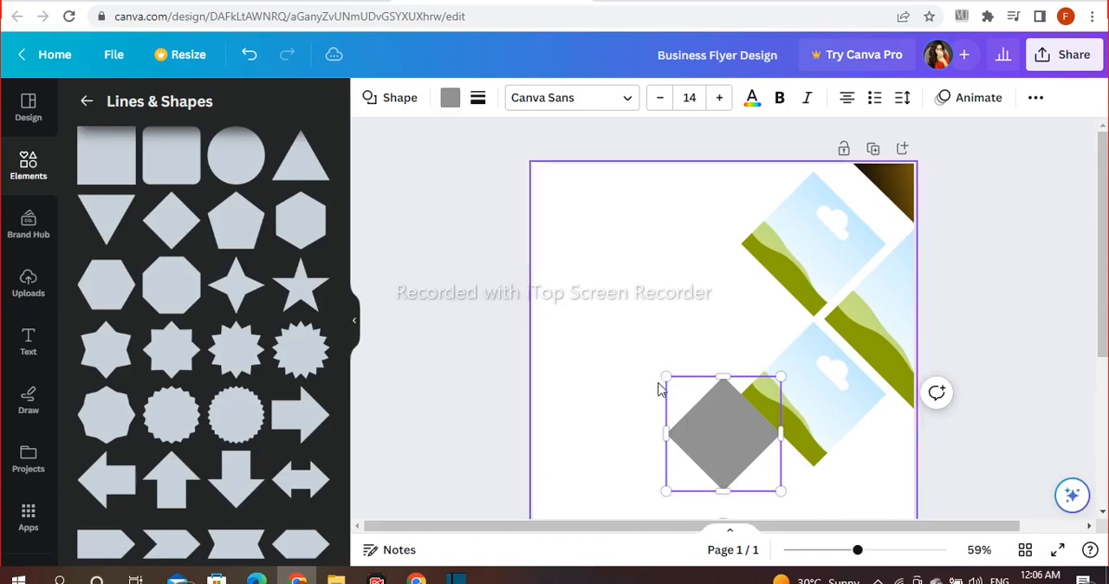
Step: Resize the grey diamond and fit it into the gap left of the diamond frames
{"action": "left_click_drag", "start_coordinate": [664, 378], "coordinate": [648, 364]}
{"action": "left_click_drag", "start_coordinate": [680, 409], "coordinate": [706, 332]}
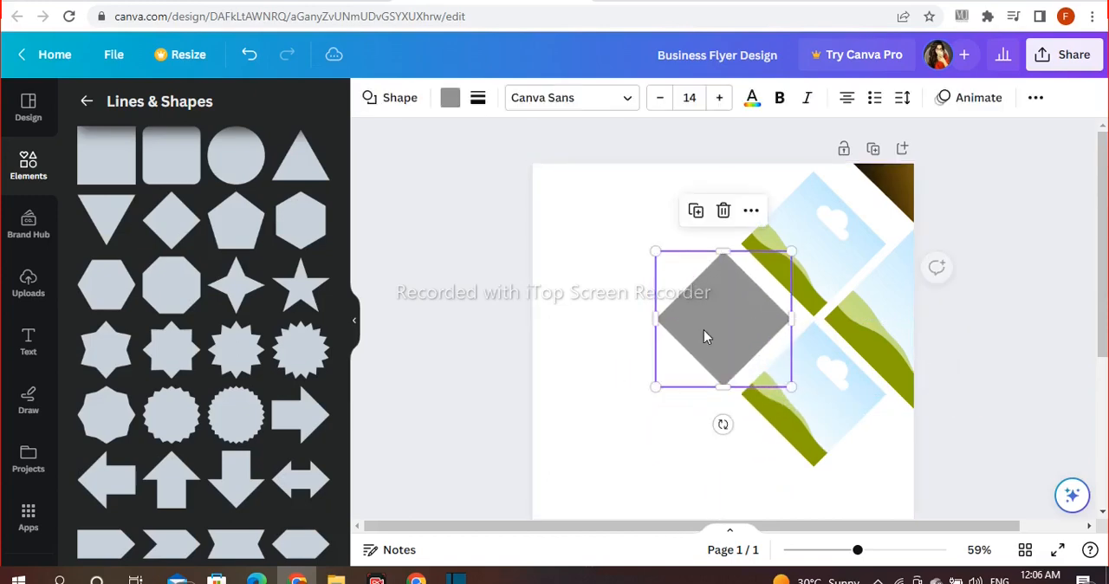
{"action": "left_click_drag", "start_coordinate": [795, 252], "coordinate": [785, 258]}
{"action": "left_click_drag", "start_coordinate": [729, 302], "coordinate": [738, 297]}
Step: Fill the diamond with the black-to-gold gradient and duplicate it leftward into an overlapping row of five
{"action": "left_click", "coordinate": [450, 98]}
{"action": "left_click", "coordinate": [310, 194]}
{"action": "key", "text": "ctrl+d"}
{"action": "left_click_drag", "start_coordinate": [713, 302], "coordinate": [668, 298]}
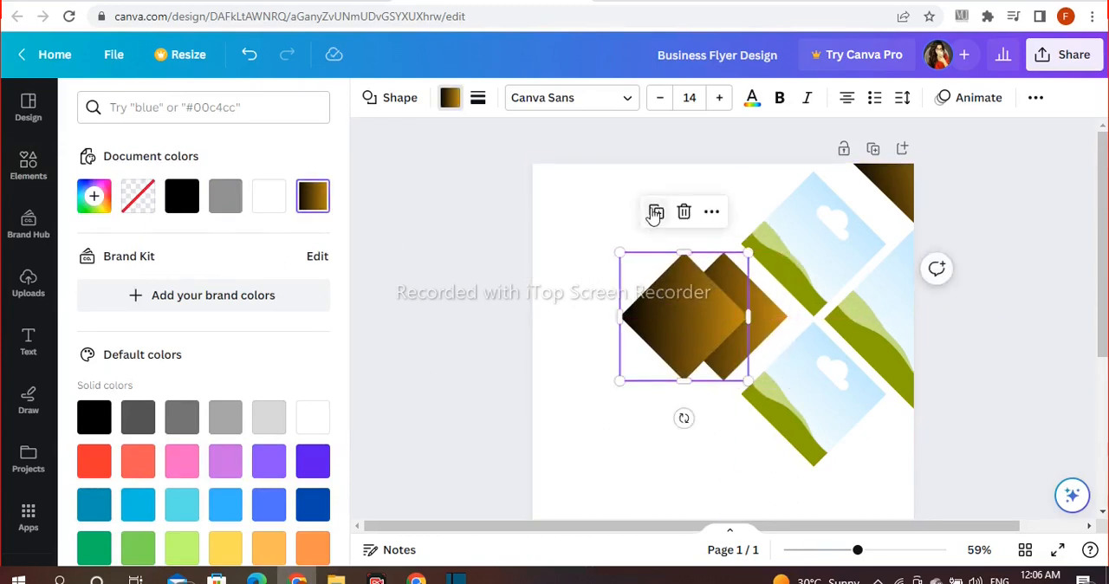
{"action": "left_click", "coordinate": [656, 213]}
{"action": "left_click", "coordinate": [615, 213]}
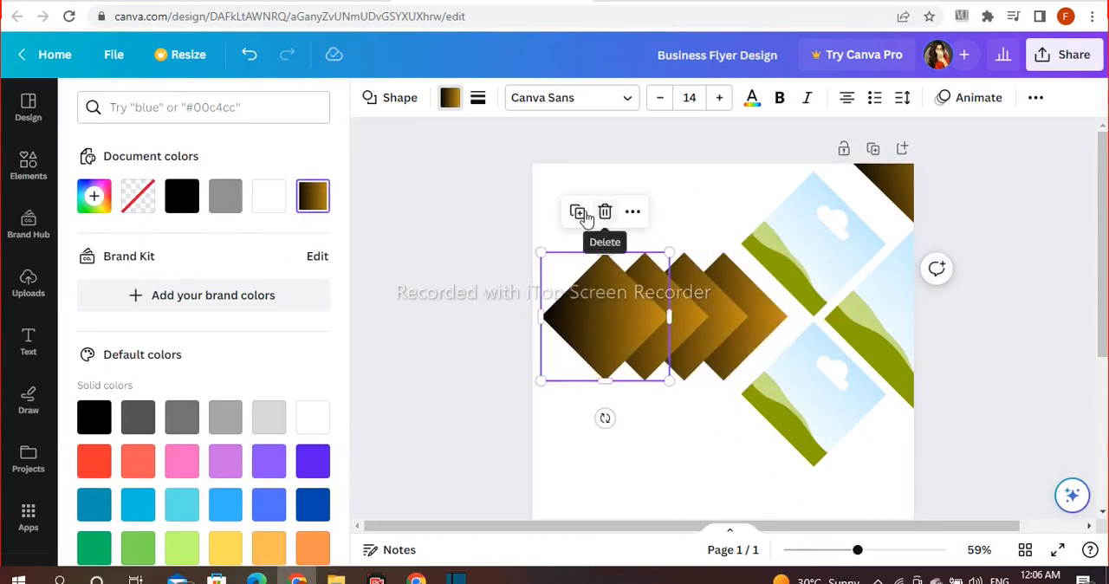
{"action": "left_click", "coordinate": [579, 213]}
Step: Select all five gradient diamonds, enlarge the row slightly and align its tip with the gap between the frames
{"action": "left_click_drag", "start_coordinate": [752, 327], "coordinate": [752, 327]}
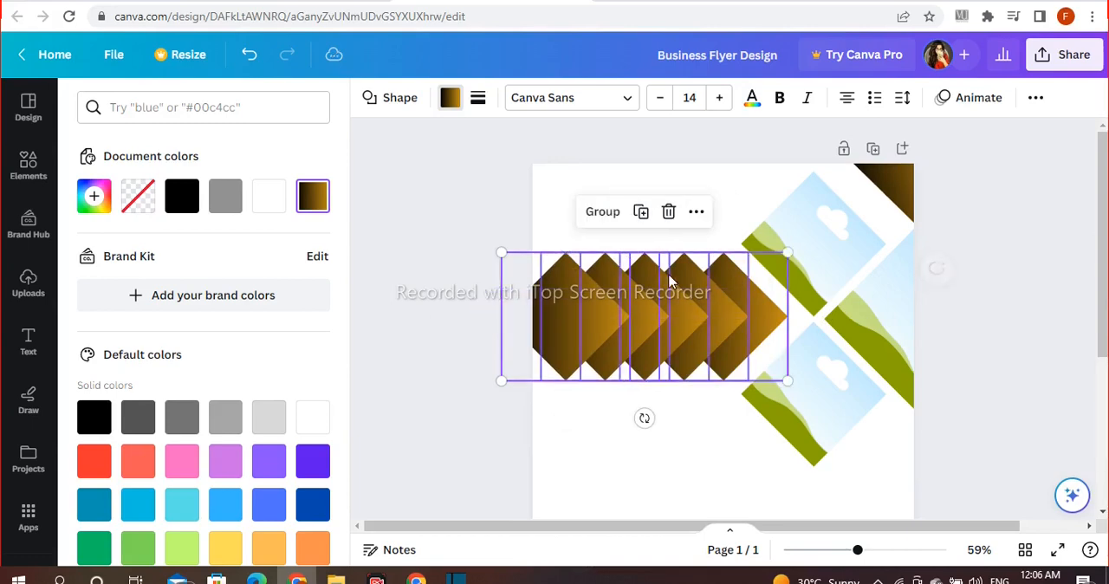
{"action": "left_click", "coordinate": [483, 215]}
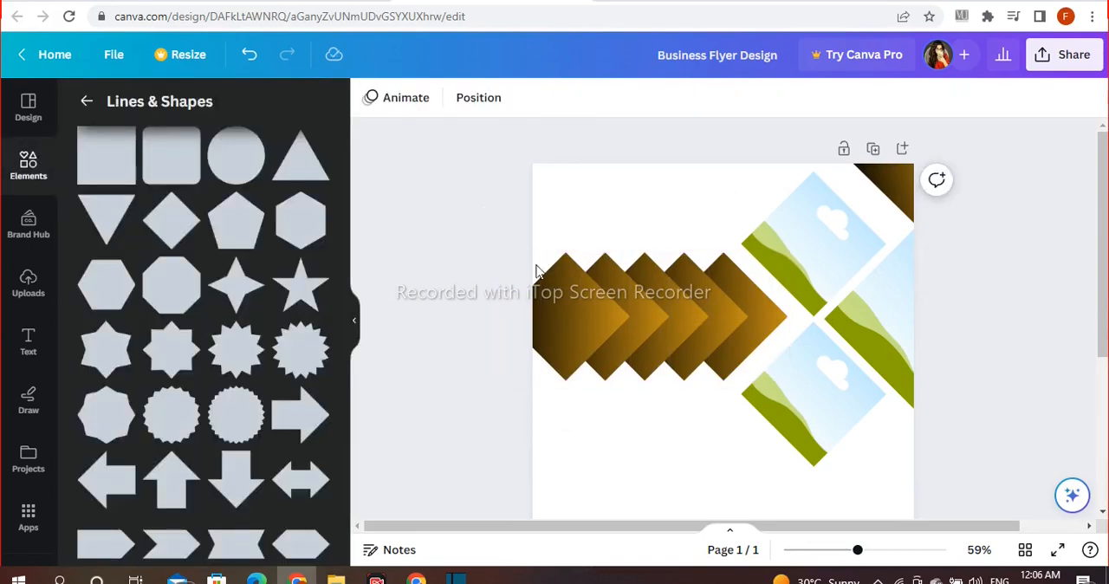
{"action": "left_click", "coordinate": [579, 270]}
{"action": "left_click_drag", "start_coordinate": [795, 257], "coordinate": [805, 251]}
{"action": "left_click_drag", "start_coordinate": [729, 281], "coordinate": [734, 290]}
{"action": "left_click_drag", "start_coordinate": [813, 258], "coordinate": [817, 250]}
{"action": "left_click_drag", "start_coordinate": [733, 292], "coordinate": [725, 292]}
{"action": "left_click", "coordinate": [980, 283]}
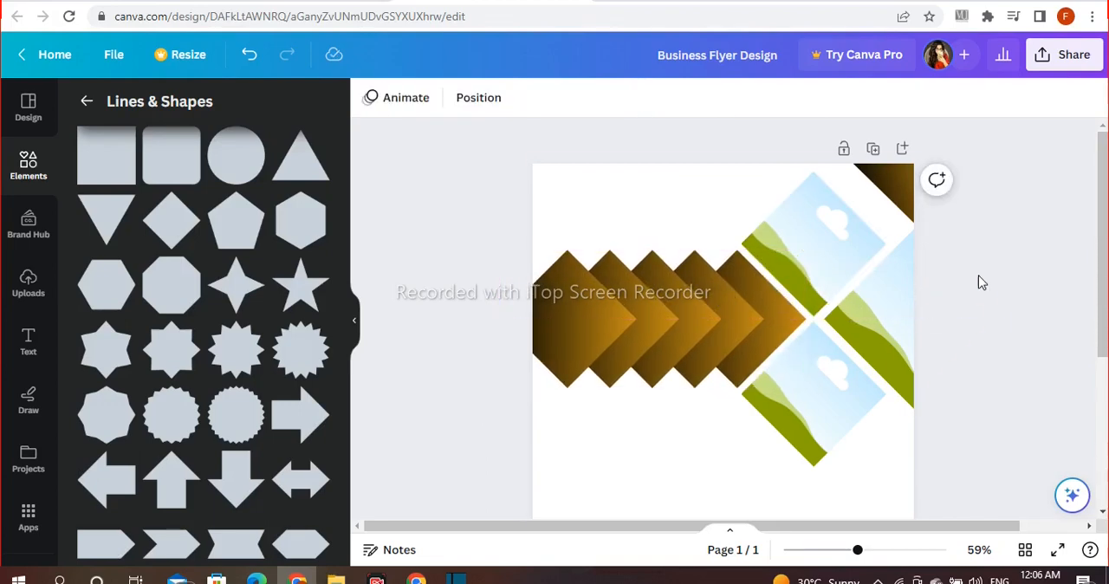
Step: Add a triangle shape, enlarge it and move it over the lower-right part of the page
{"action": "scroll", "coordinate": [1013, 292], "scroll_direction": "down", "scroll_amount": 2}
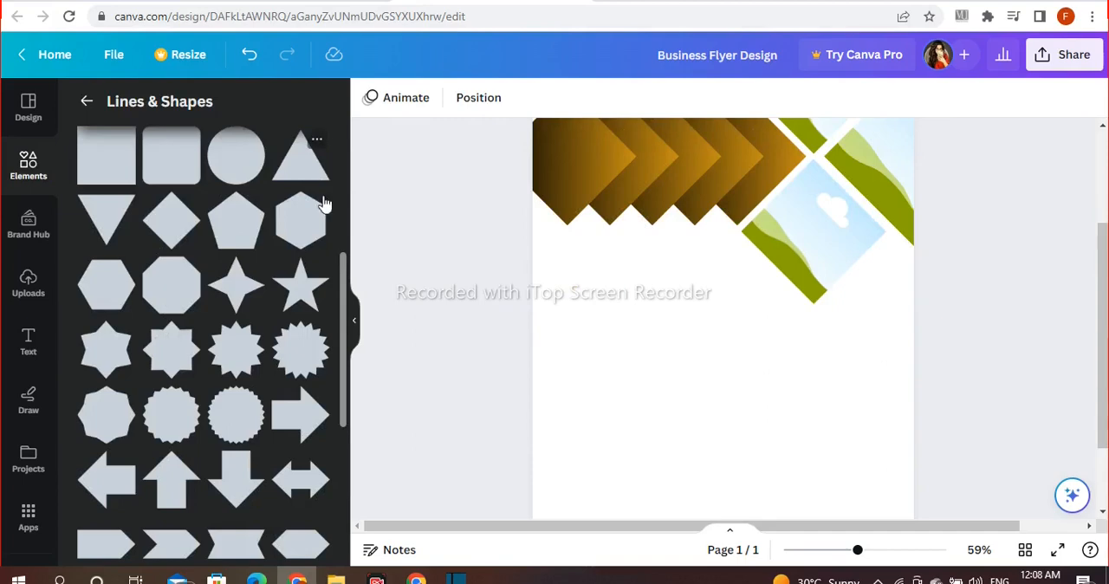
{"action": "left_click", "coordinate": [300, 157]}
{"action": "left_click_drag", "start_coordinate": [685, 309], "coordinate": [638, 514]}
{"action": "left_click_drag", "start_coordinate": [737, 446], "coordinate": [779, 436]}
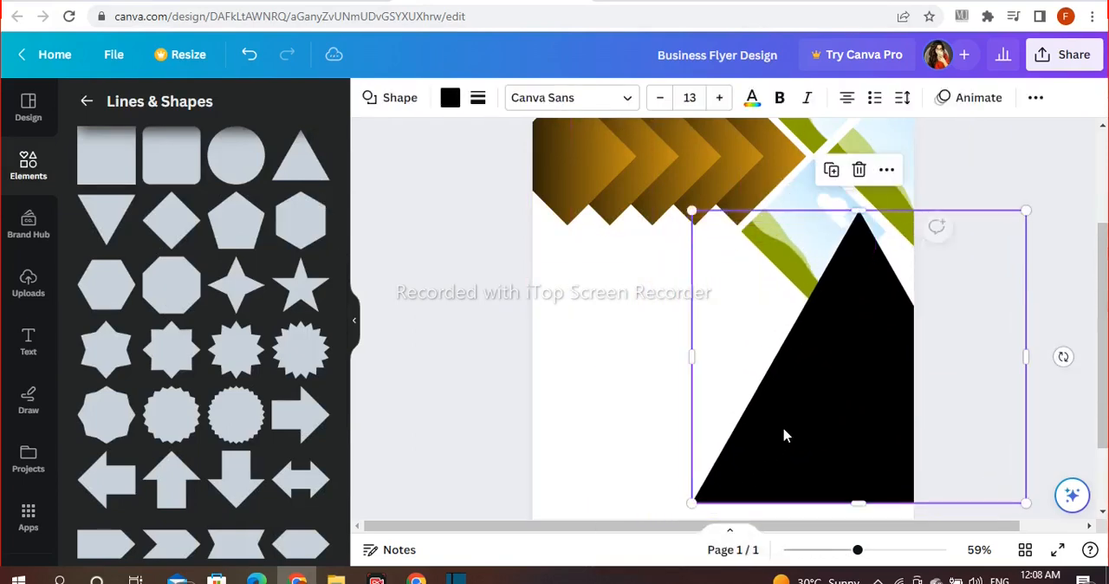
Step: Rotate the black triangle 15° clockwise and enlarge it toward the page's lower-left corner
{"action": "left_click_drag", "start_coordinate": [1064, 356], "coordinate": [950, 424]}
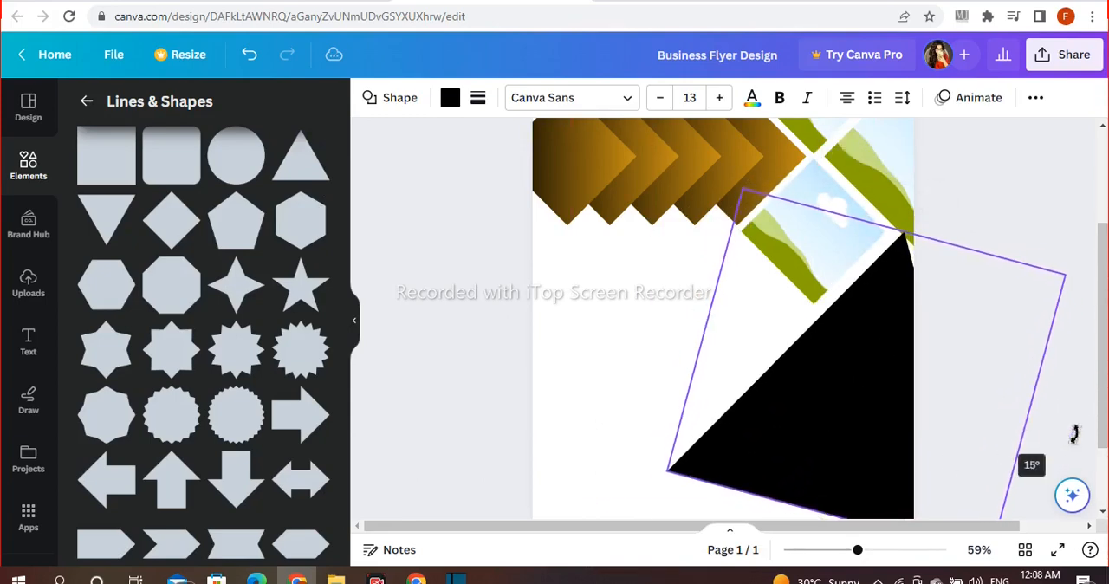
{"action": "left_click_drag", "start_coordinate": [818, 513], "coordinate": [622, 509]}
{"action": "scroll", "coordinate": [953, 399], "scroll_direction": "down", "scroll_amount": 1}
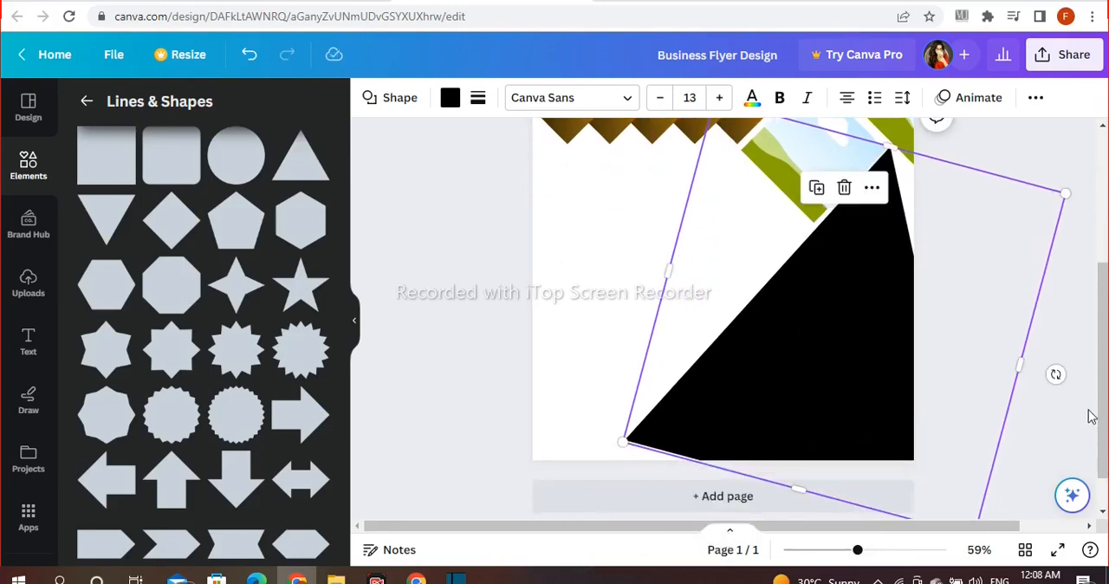
Step: Rotate the black triangle further clockwise and enlarge it so its long edge parallels the frames and fills the page's lower-right corner
{"action": "mouse_move", "coordinate": [1055, 374]}
{"action": "left_mouse_down"}
{"action": "mouse_move", "coordinate": [1067, 398]}
{"action": "mouse_move", "coordinate": [1064, 385]}
{"action": "left_mouse_up"}
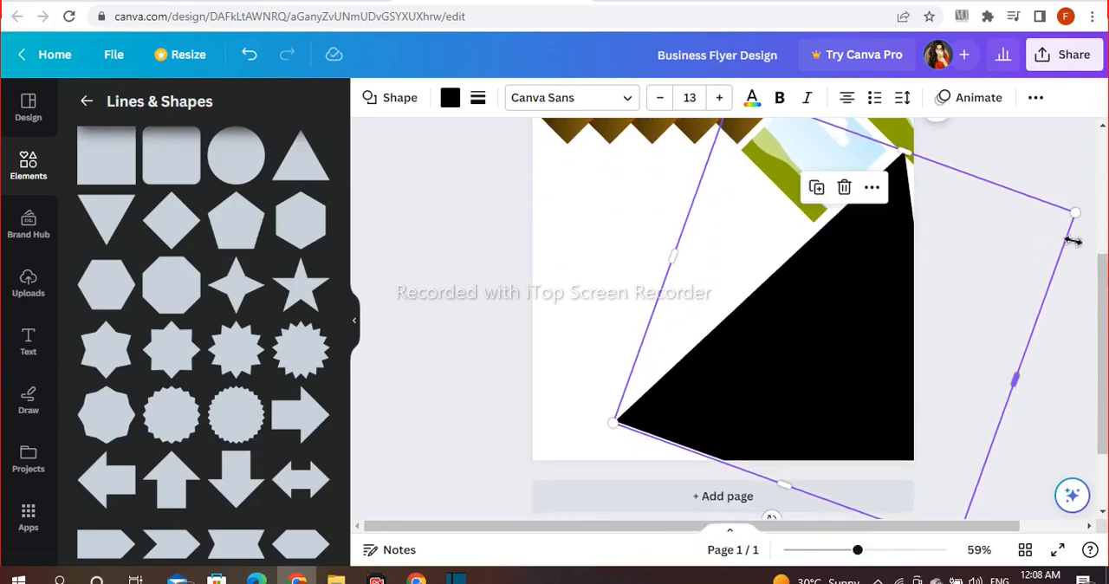
{"action": "left_click_drag", "start_coordinate": [1081, 214], "coordinate": [1069, 225]}
{"action": "left_click_drag", "start_coordinate": [613, 423], "coordinate": [542, 455]}
{"action": "left_click_drag", "start_coordinate": [654, 411], "coordinate": [747, 422]}
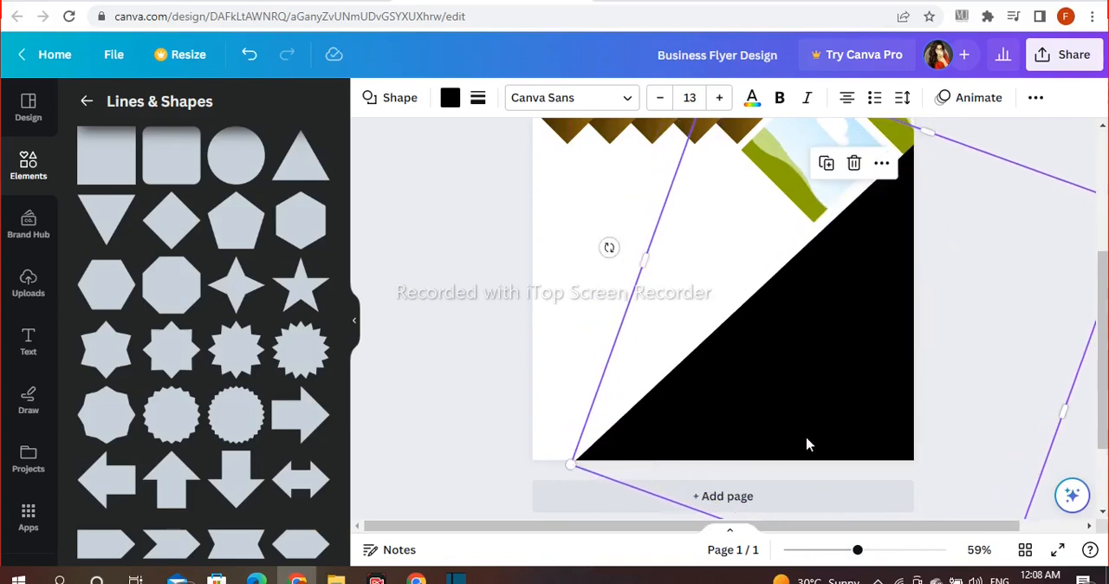
{"action": "scroll", "coordinate": [979, 438], "scroll_direction": "up", "scroll_amount": 2}
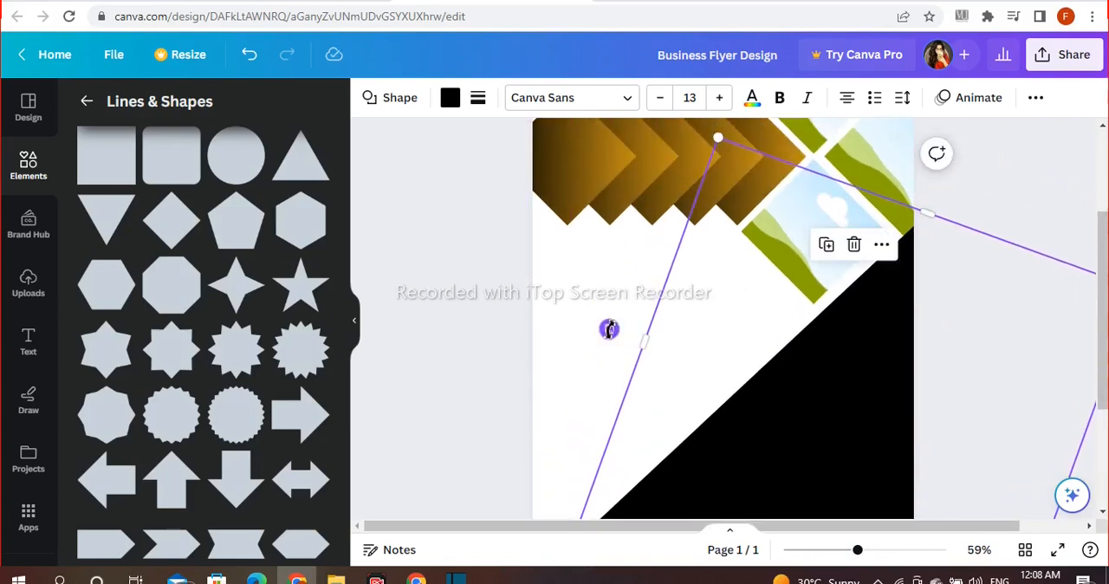
{"action": "scroll", "coordinate": [794, 373], "scroll_direction": "down", "scroll_amount": 2}
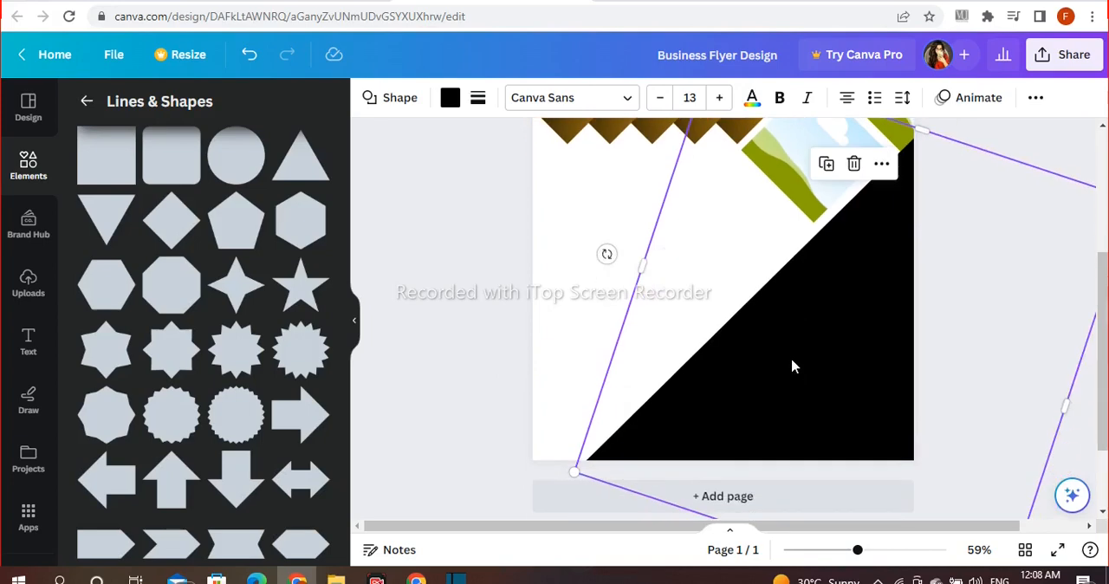
Step: Fill the large triangle with the black-to-gold gradient
{"action": "left_click", "coordinate": [450, 97]}
{"action": "left_click", "coordinate": [269, 196]}
{"action": "left_click", "coordinate": [451, 245]}
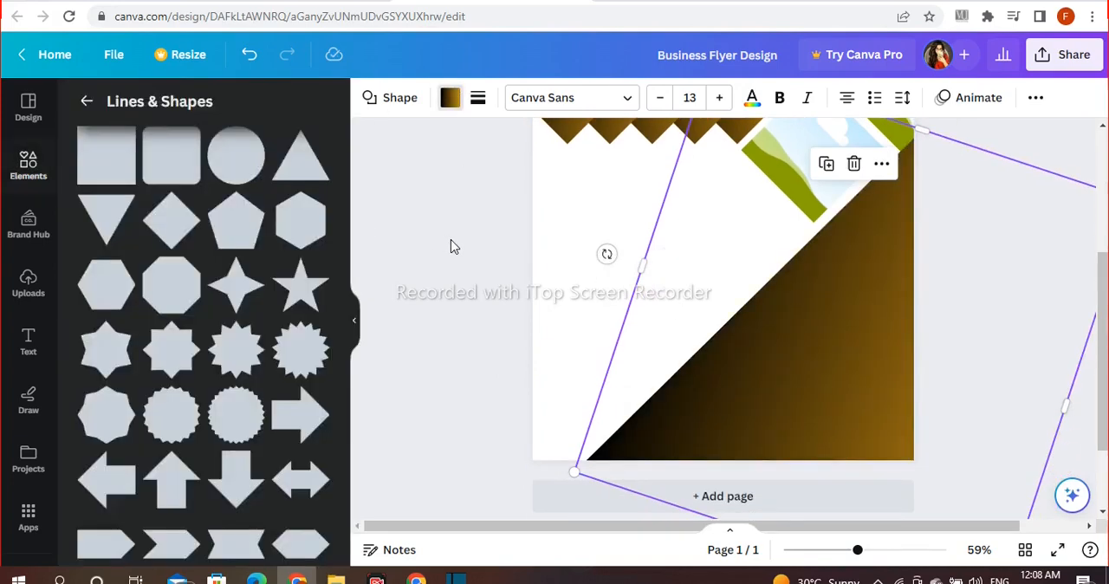
{"action": "scroll", "coordinate": [923, 334], "scroll_direction": "up", "scroll_amount": 2}
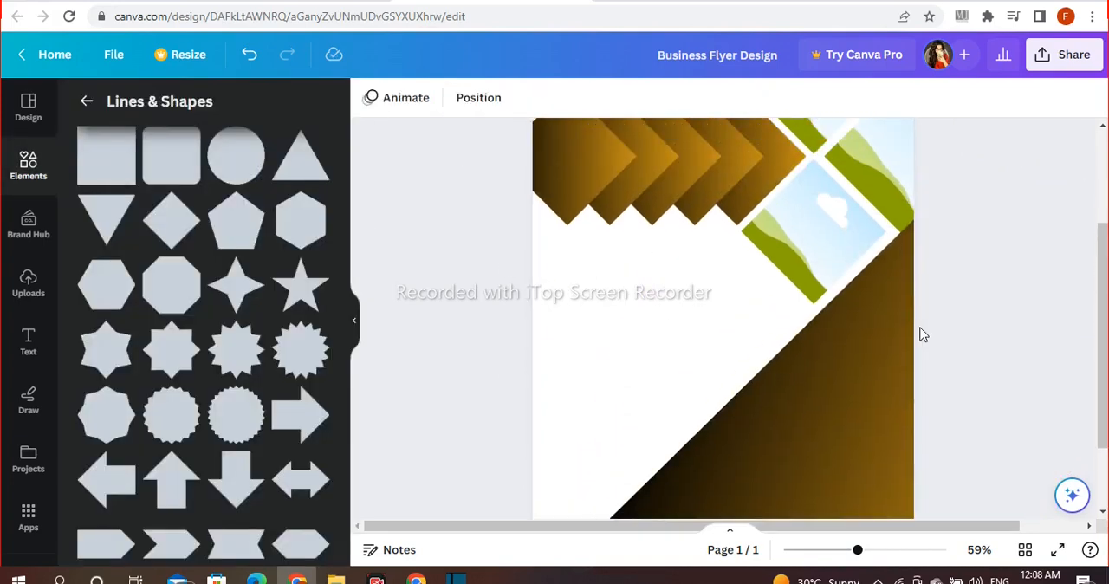
Step: Send the gradient triangle backward one layer, behind the diamond photo frame
{"action": "left_click", "coordinate": [830, 379]}
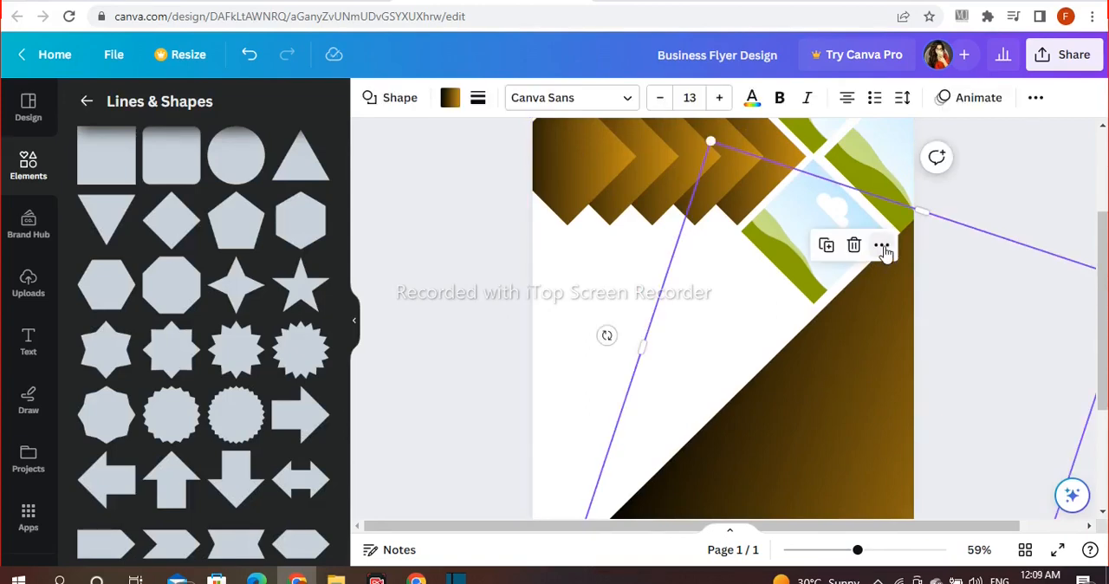
{"action": "left_click", "coordinate": [882, 249]}
{"action": "mouse_move", "coordinate": [886, 342]}
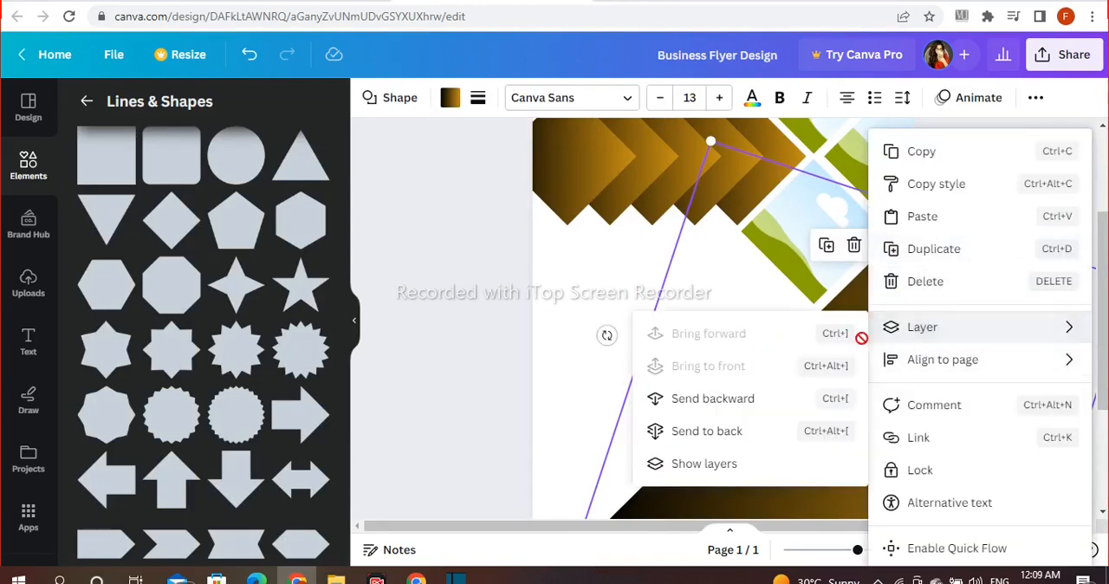
{"action": "left_click", "coordinate": [680, 400]}
{"action": "left_click", "coordinate": [442, 340]}
{"action": "scroll", "coordinate": [992, 275], "scroll_direction": "down", "scroll_amount": 1}
{"action": "scroll", "coordinate": [992, 275], "scroll_direction": "up", "scroll_amount": 2}
{"action": "left_click", "coordinate": [837, 251]}
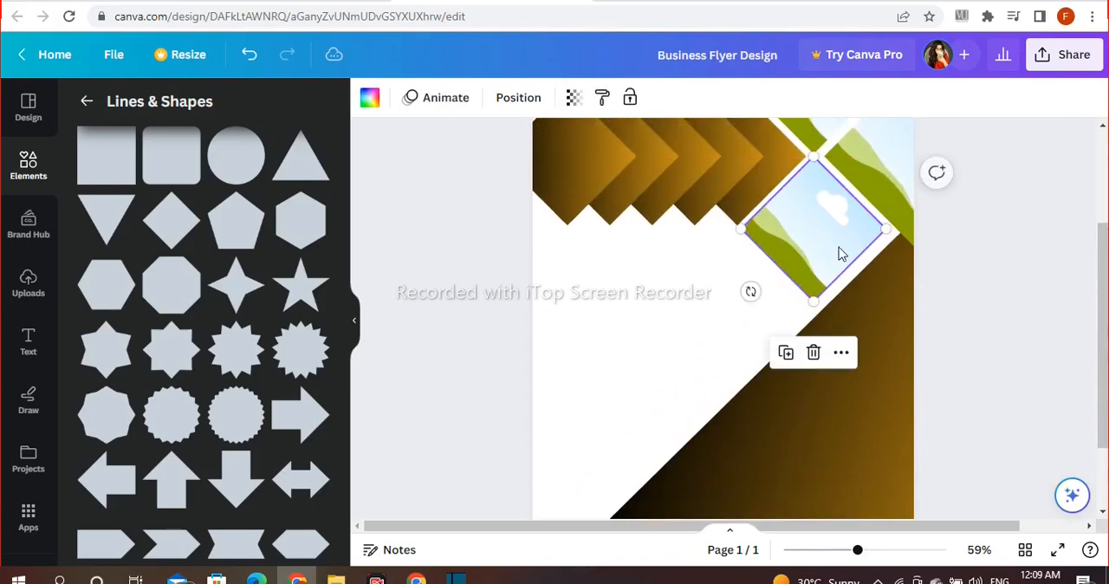
Step: Add a solid line with weight 46 and rounded end points, and stretch it diagonally down past the page's right edge
{"action": "scroll", "coordinate": [243, 263], "scroll_direction": "up", "scroll_amount": 4}
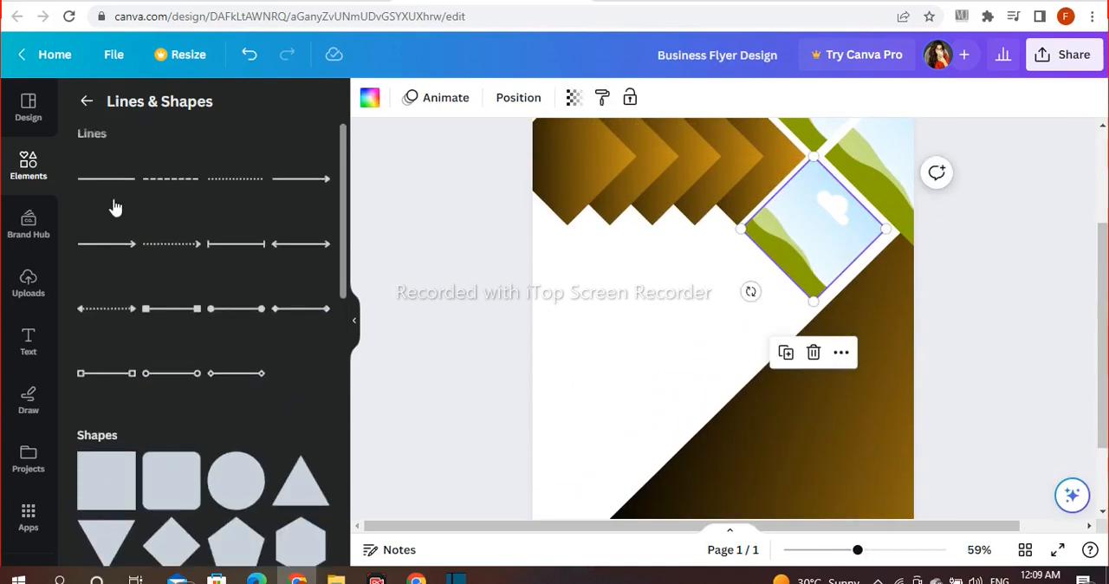
{"action": "left_click", "coordinate": [115, 208]}
{"action": "left_click", "coordinate": [408, 100]}
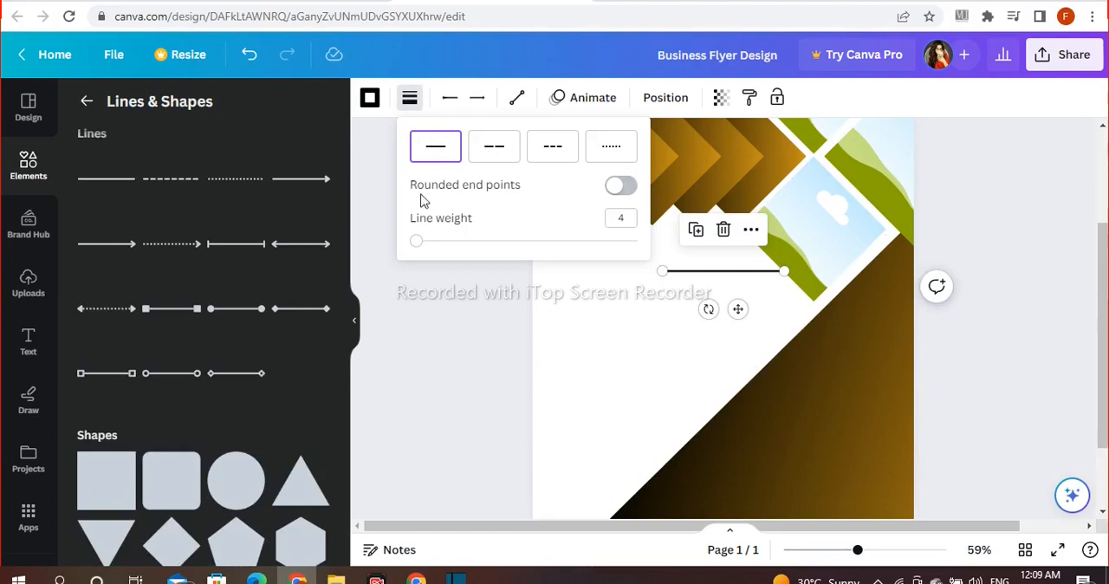
{"action": "left_click_drag", "start_coordinate": [458, 249], "coordinate": [516, 254]}
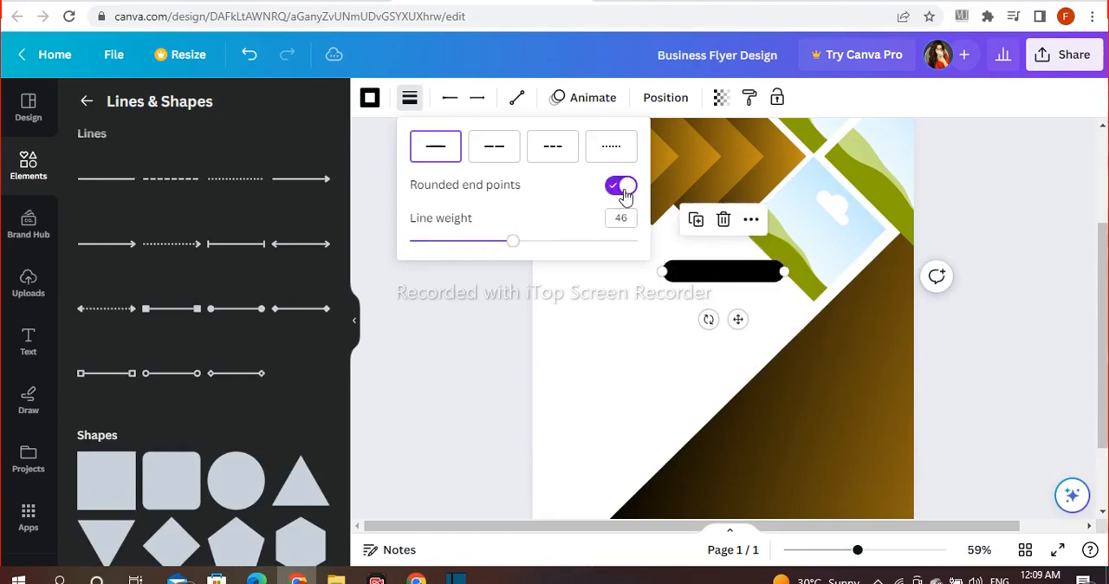
{"action": "left_click_drag", "start_coordinate": [735, 317], "coordinate": [974, 479]}
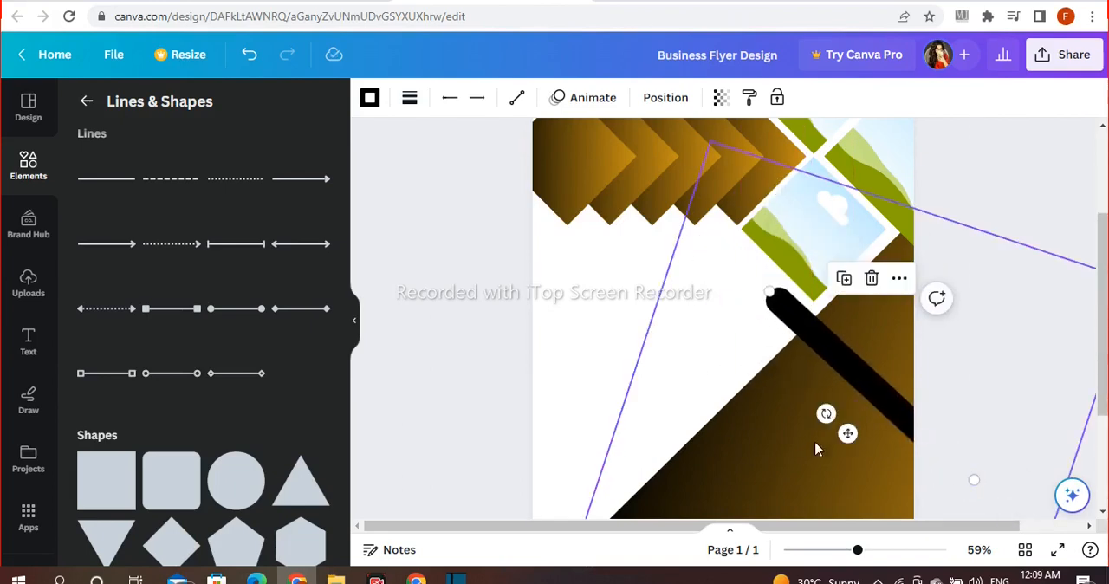
Step: Thicken the diagonal black line and shift it up beside the lowest diamond frame
{"action": "left_click", "coordinate": [409, 98]}
{"action": "left_click_drag", "start_coordinate": [534, 240], "coordinate": [583, 241]}
{"action": "left_click_drag", "start_coordinate": [841, 436], "coordinate": [793, 381]}
Step: Bring the lowest diamond frame to the front and align the black line along the frame's lower-left edge
{"action": "left_click", "coordinate": [845, 158]}
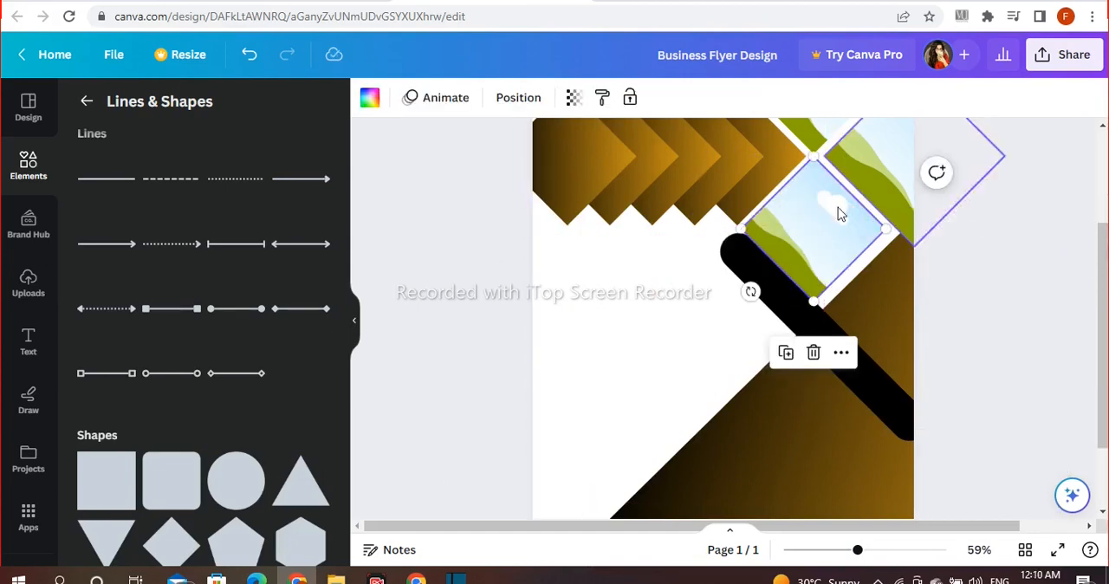
{"action": "left_click", "coordinate": [843, 353]}
{"action": "mouse_move", "coordinate": [879, 328]}
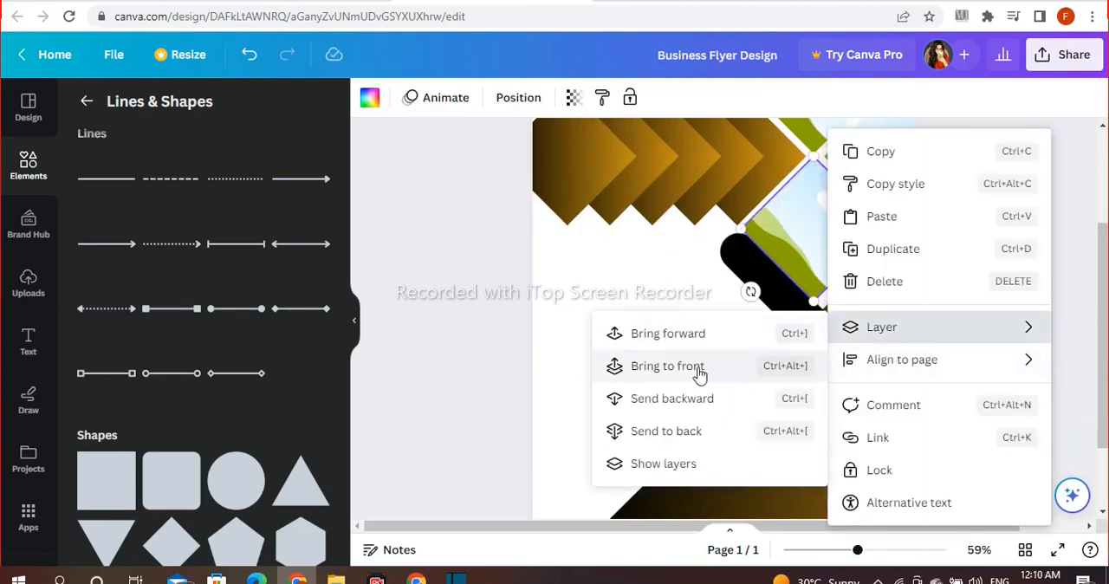
{"action": "left_click", "coordinate": [700, 373]}
{"action": "left_click", "coordinate": [864, 376]}
{"action": "left_click_drag", "start_coordinate": [864, 376], "coordinate": [870, 364]}
{"action": "left_click", "coordinate": [957, 347]}
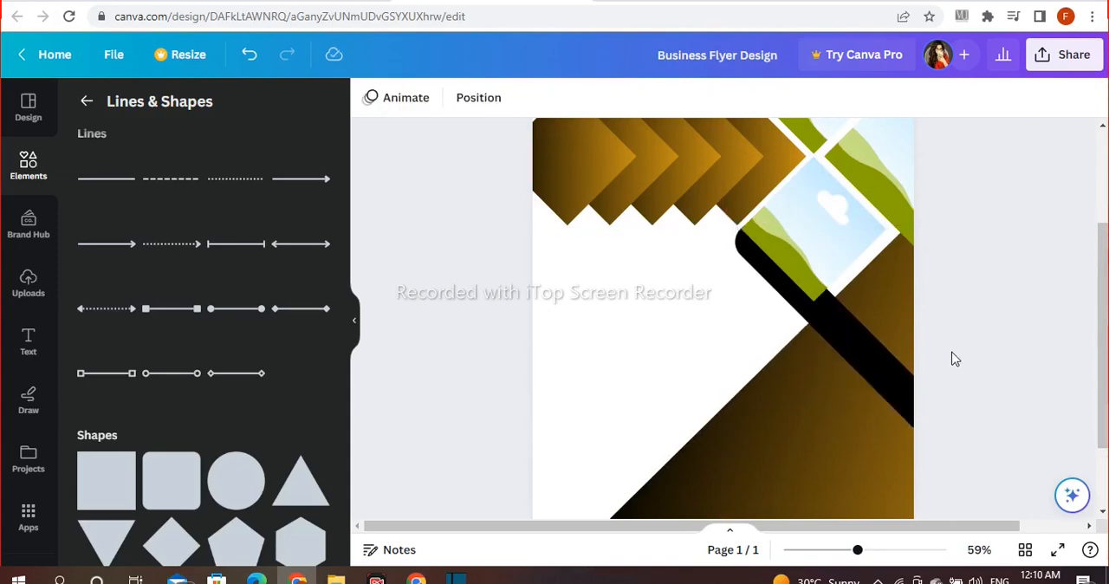
Step: Recolor the thick diagonal line with the medium gray from the default solid colors
{"action": "left_click", "coordinate": [849, 347]}
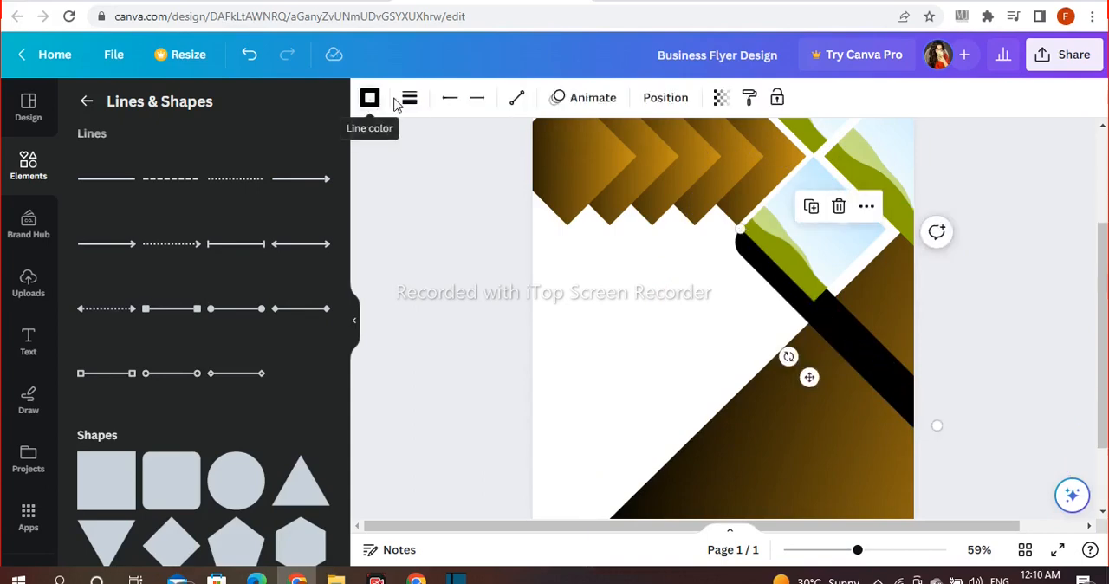
{"action": "left_click", "coordinate": [410, 98]}
{"action": "left_click", "coordinate": [369, 97]}
{"action": "scroll", "coordinate": [245, 351], "scroll_direction": "down", "scroll_amount": 1}
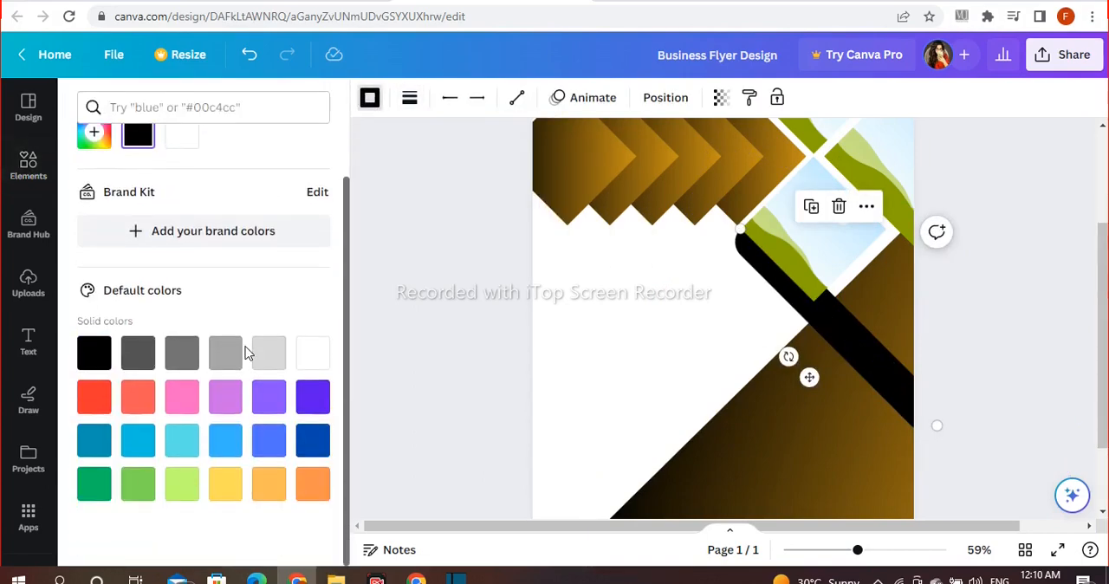
{"action": "left_click", "coordinate": [182, 355]}
{"action": "left_click", "coordinate": [139, 357]}
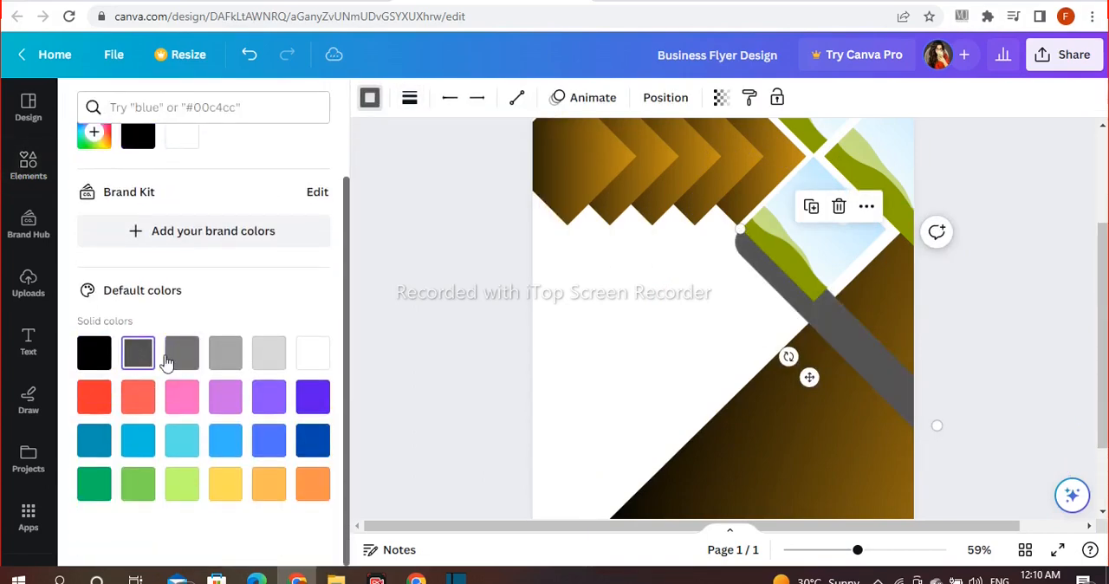
{"action": "left_click", "coordinate": [230, 358]}
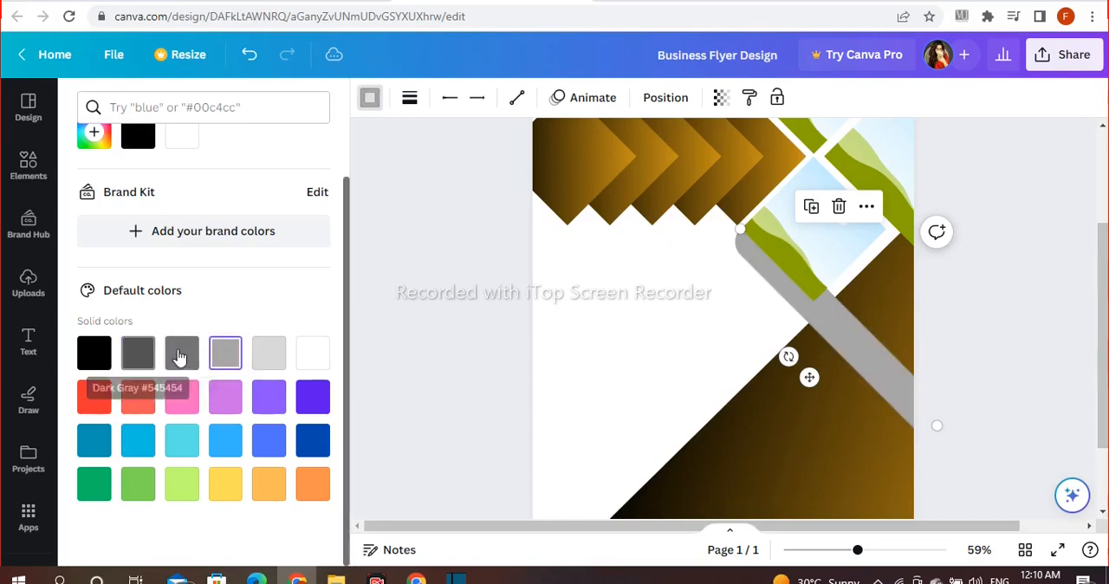
{"action": "left_click", "coordinate": [179, 358]}
Step: Place two copies of the gray line below the original, each offset slightly down and right to form a stepped band
{"action": "left_click_drag", "start_coordinate": [831, 322], "coordinate": [844, 364]}
{"action": "left_click", "coordinate": [982, 321]}
{"action": "key", "text": "ctrl+v"}
{"action": "key", "text": "ctrl+z"}
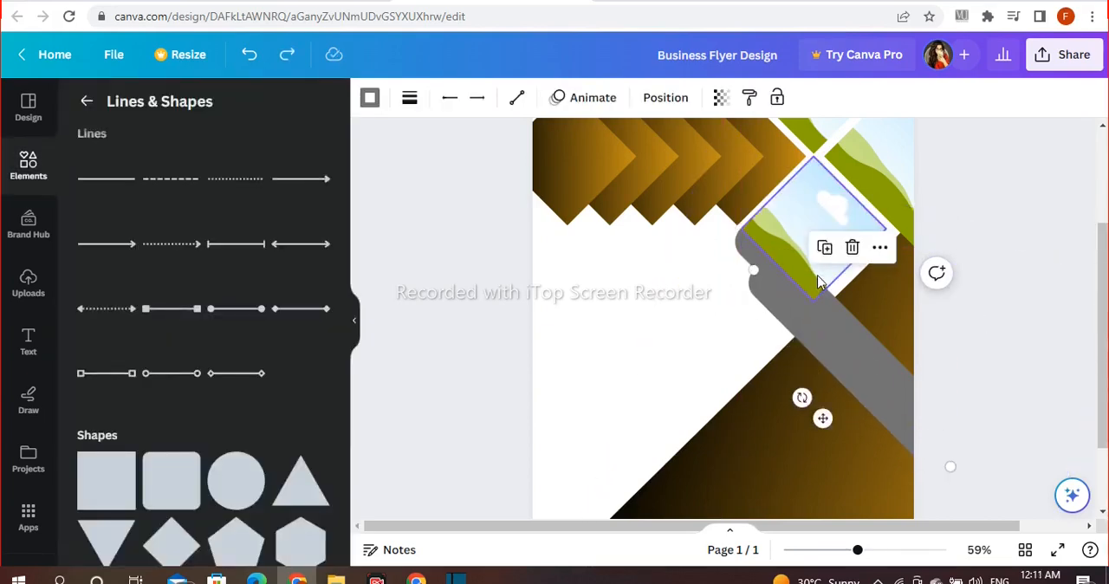
{"action": "left_click_drag", "start_coordinate": [823, 420], "coordinate": [837, 453]}
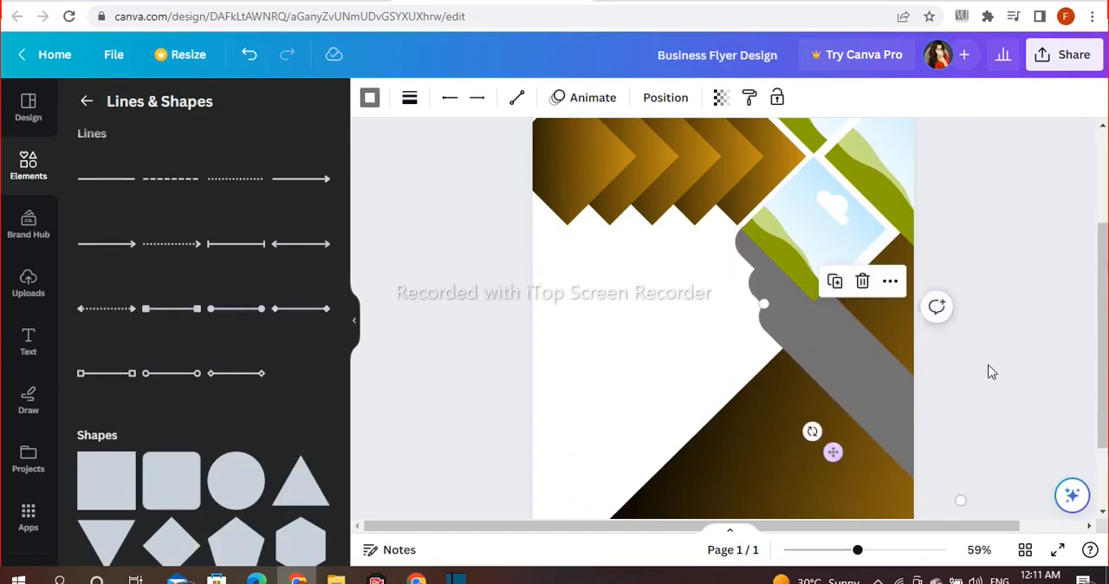
{"action": "left_click", "coordinate": [996, 367]}
{"action": "scroll", "coordinate": [1001, 364], "scroll_direction": "down", "scroll_amount": 2}
{"action": "left_click", "coordinate": [106, 178]}
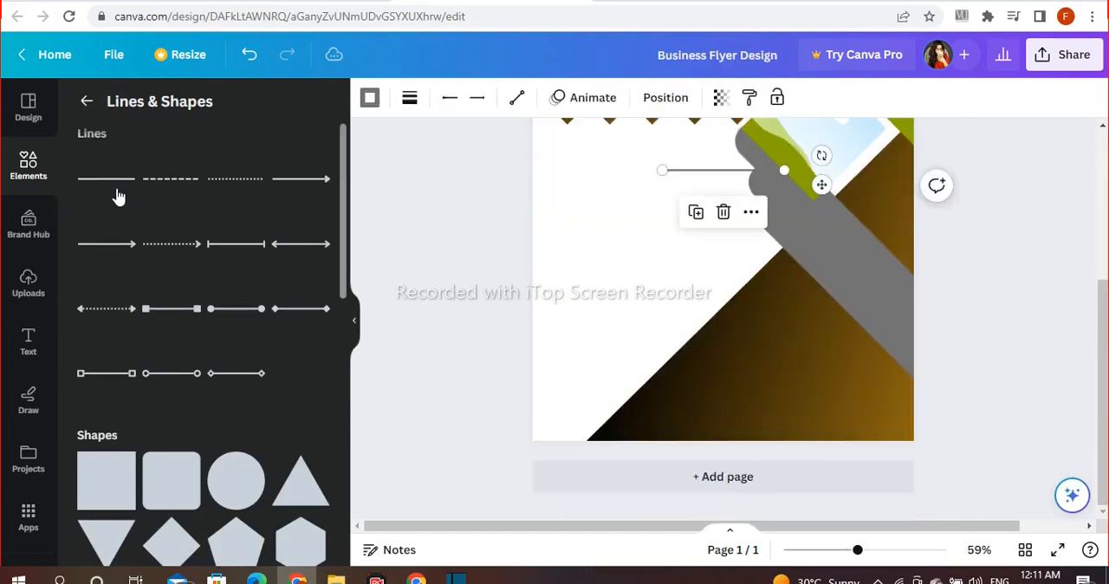
{"action": "left_click", "coordinate": [409, 97]}
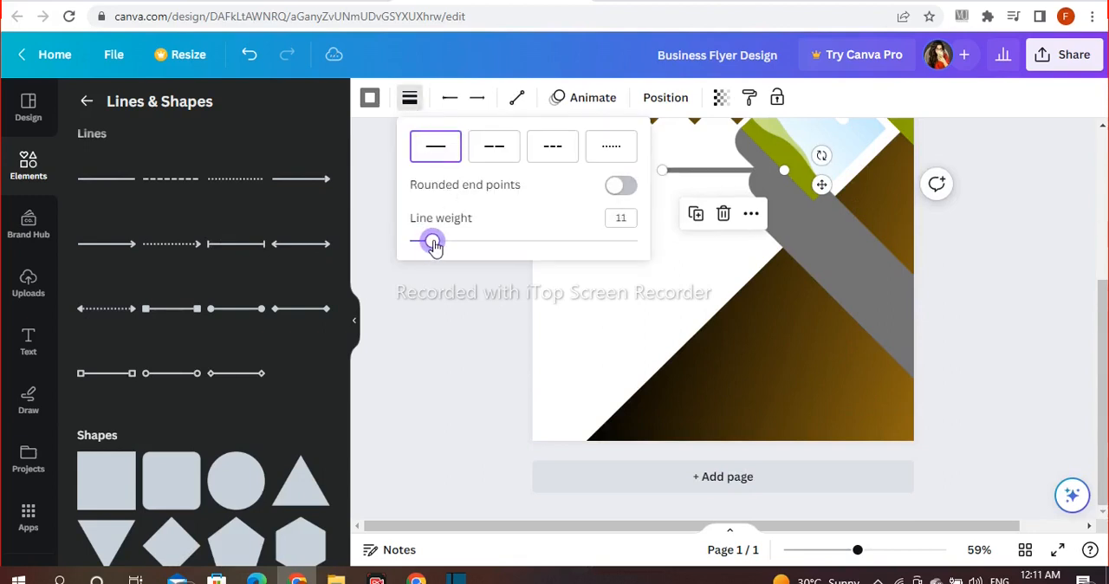
{"action": "left_click", "coordinate": [722, 216]}
Step: Add a square shape, flatten it into a thin bar on the blank white area and fill it with the light green-to-blue gradient
{"action": "left_click", "coordinate": [106, 480]}
{"action": "left_click_drag", "start_coordinate": [723, 227], "coordinate": [617, 224]}
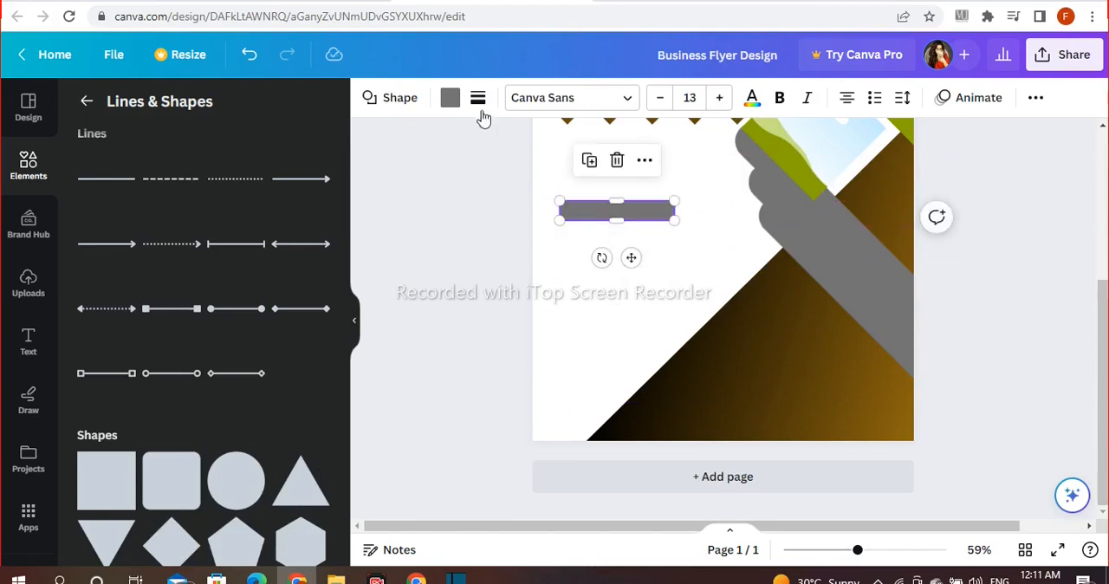
{"action": "left_click", "coordinate": [449, 98]}
{"action": "scroll", "coordinate": [265, 407], "scroll_direction": "down", "scroll_amount": 3}
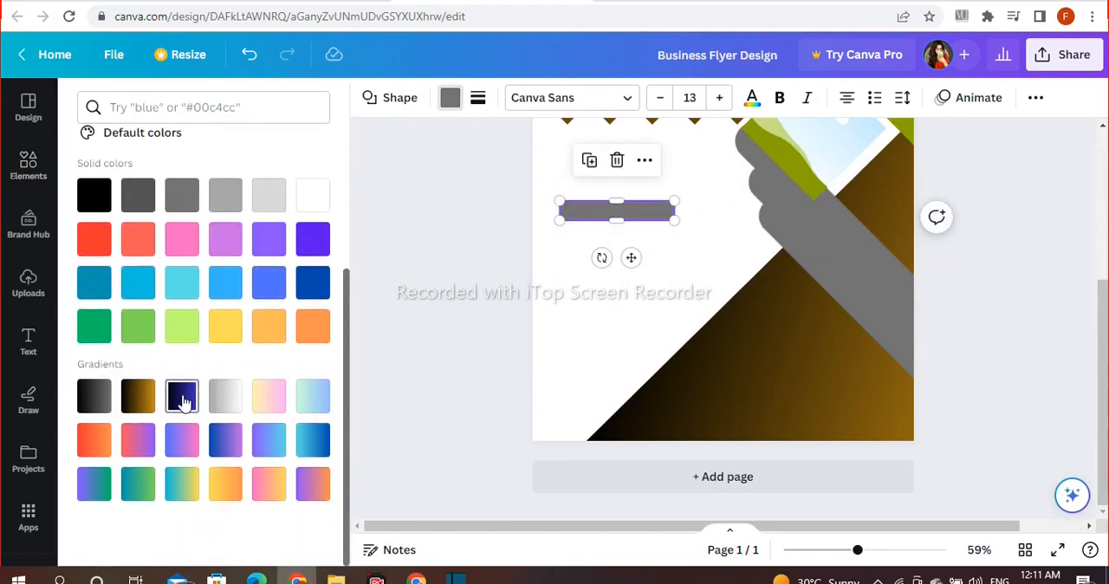
{"action": "left_click", "coordinate": [313, 440]}
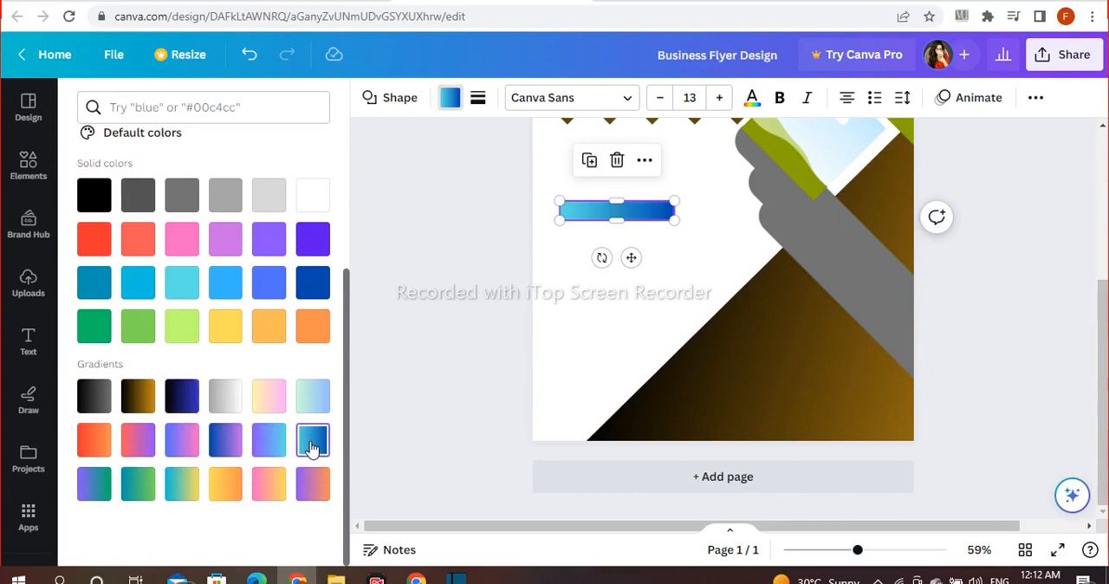
{"action": "left_click", "coordinate": [313, 399]}
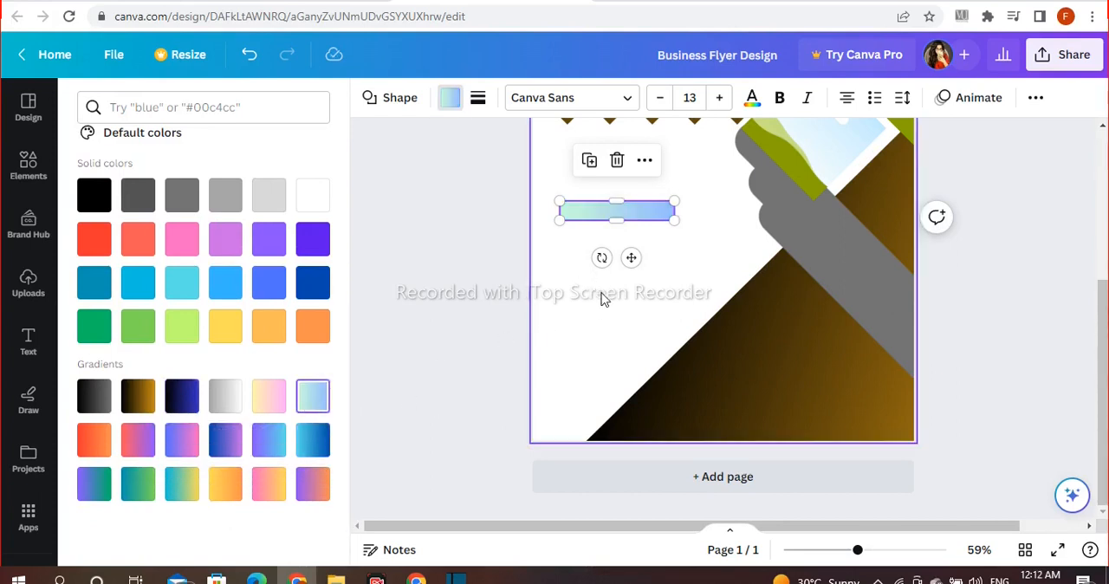
Step: Rotate the gradient bar to the diagonal, move it beside the lowest frame's lower-right edge and shorten it toward the page edge
{"action": "left_click_drag", "start_coordinate": [602, 257], "coordinate": [815, 132]}
{"action": "left_click", "coordinate": [719, 97]}
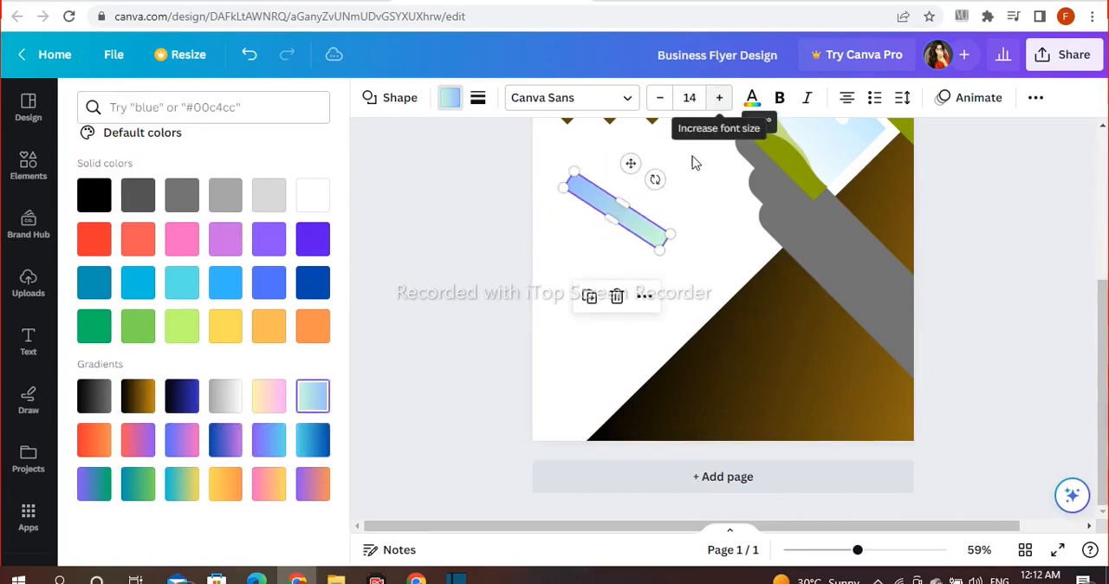
{"action": "left_click_drag", "start_coordinate": [631, 164], "coordinate": [920, 163]}
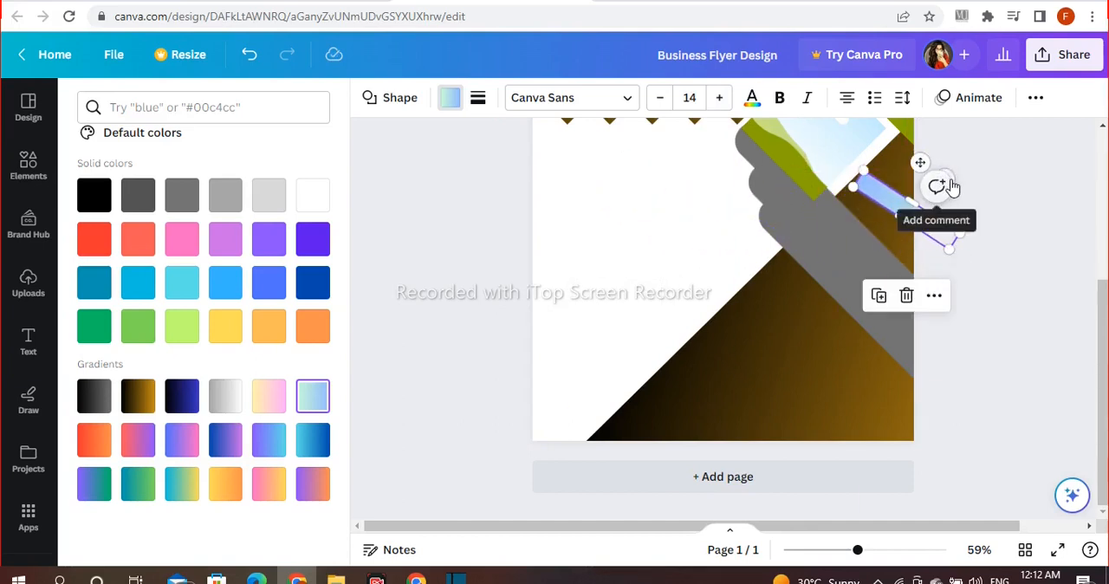
{"action": "left_click_drag", "start_coordinate": [925, 158], "coordinate": [960, 183]}
{"action": "left_click", "coordinate": [947, 234]}
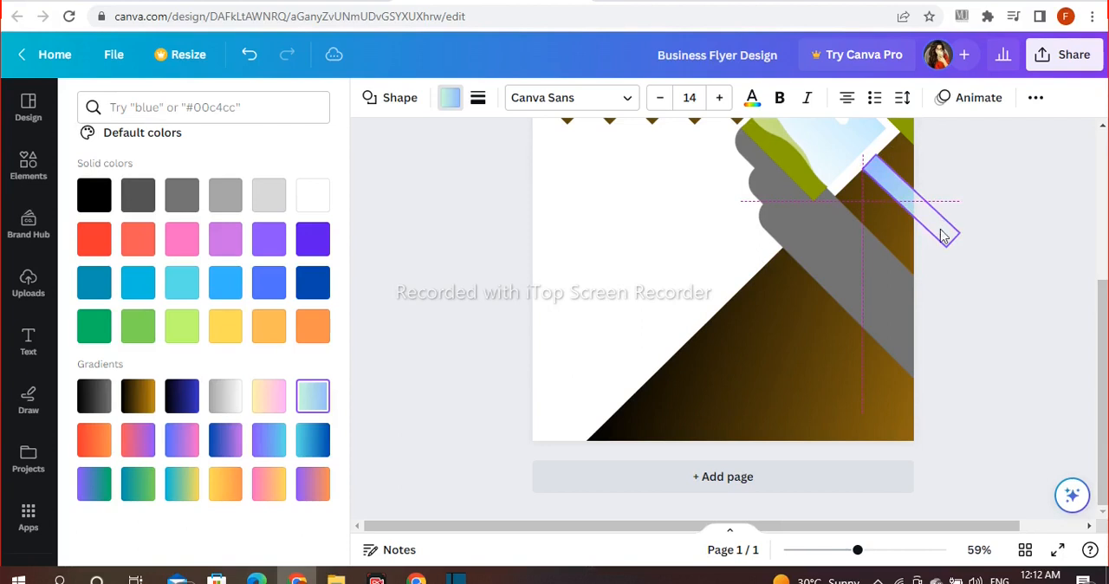
{"action": "left_click_drag", "start_coordinate": [947, 242], "coordinate": [913, 211]}
Step: Make the gradient bar semi-transparent and extend it slightly past the page's right edge
{"action": "left_click", "coordinate": [722, 97]}
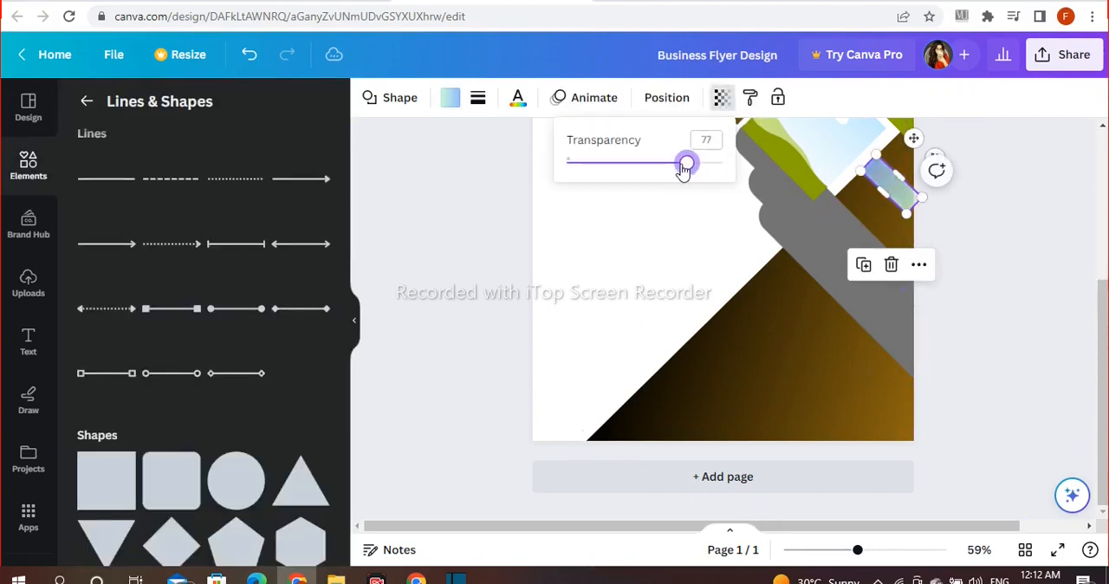
{"action": "left_click_drag", "start_coordinate": [917, 208], "coordinate": [922, 227]}
{"action": "left_click", "coordinate": [1033, 232]}
{"action": "left_click", "coordinate": [901, 198]}
{"action": "left_click", "coordinate": [1001, 246]}
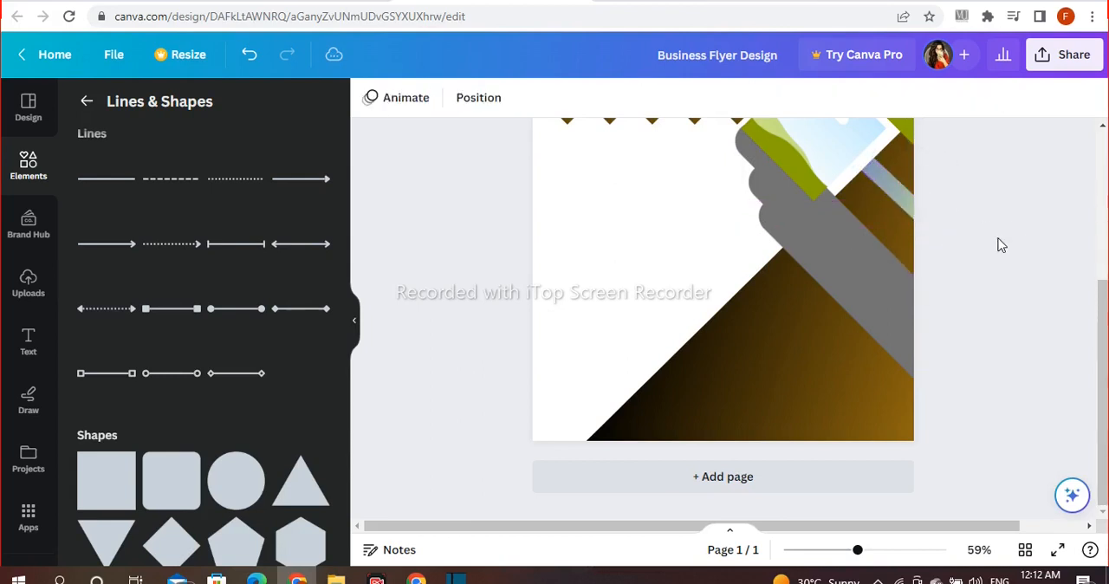
{"action": "left_click", "coordinate": [899, 193]}
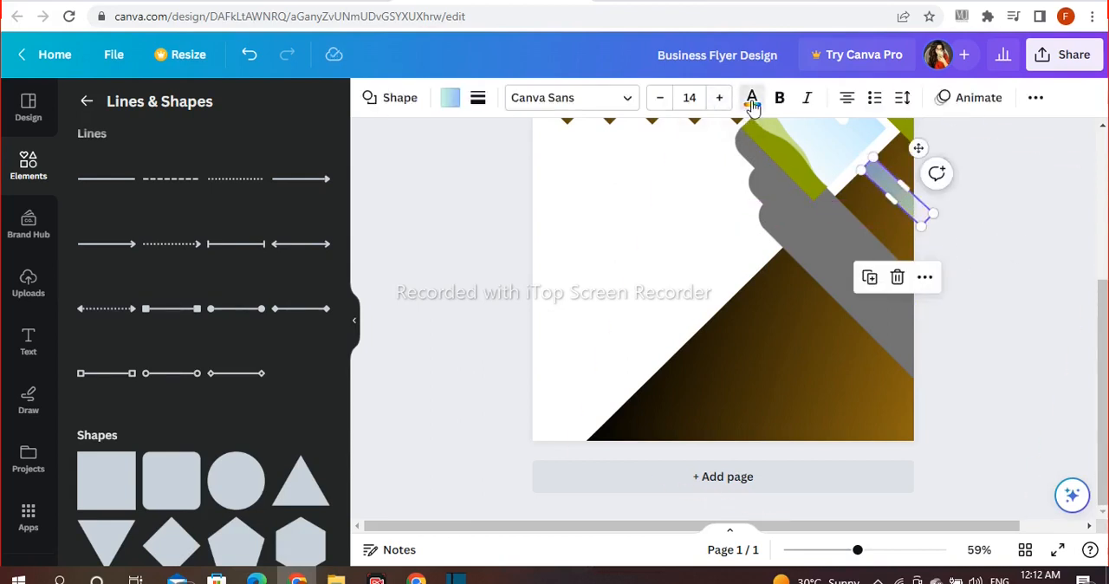
{"action": "left_click", "coordinate": [752, 98]}
{"action": "scroll", "coordinate": [159, 421], "scroll_direction": "down", "scroll_amount": 2}
{"action": "key", "text": "Escape"}
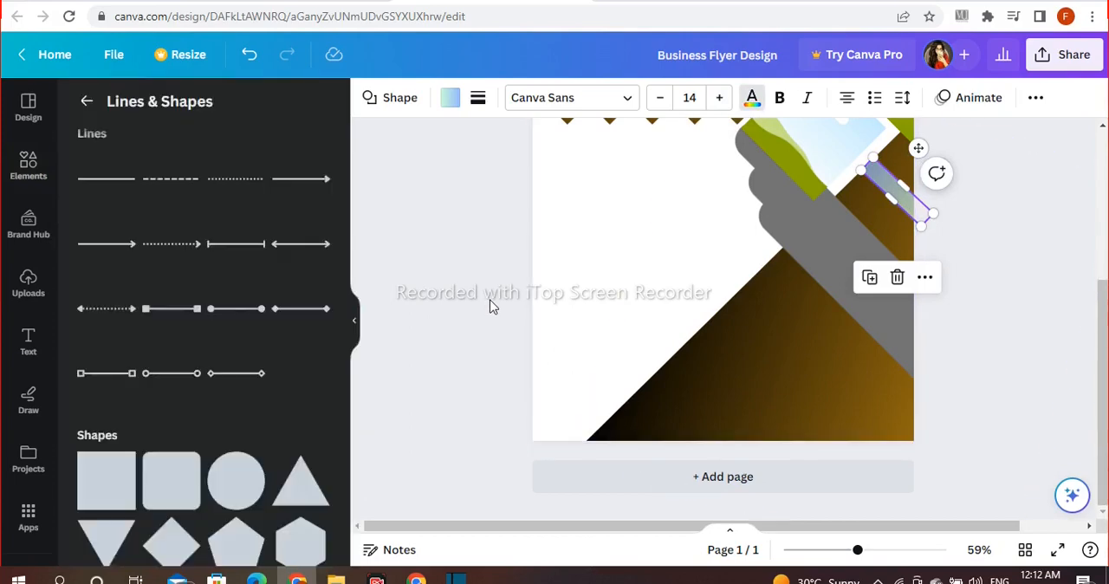
Step: Change the fill of the semi-transparent diagonal bar beside the lowest frame to the purple-to-light-blue gradient
{"action": "left_click", "coordinate": [495, 305]}
{"action": "left_click", "coordinate": [920, 197]}
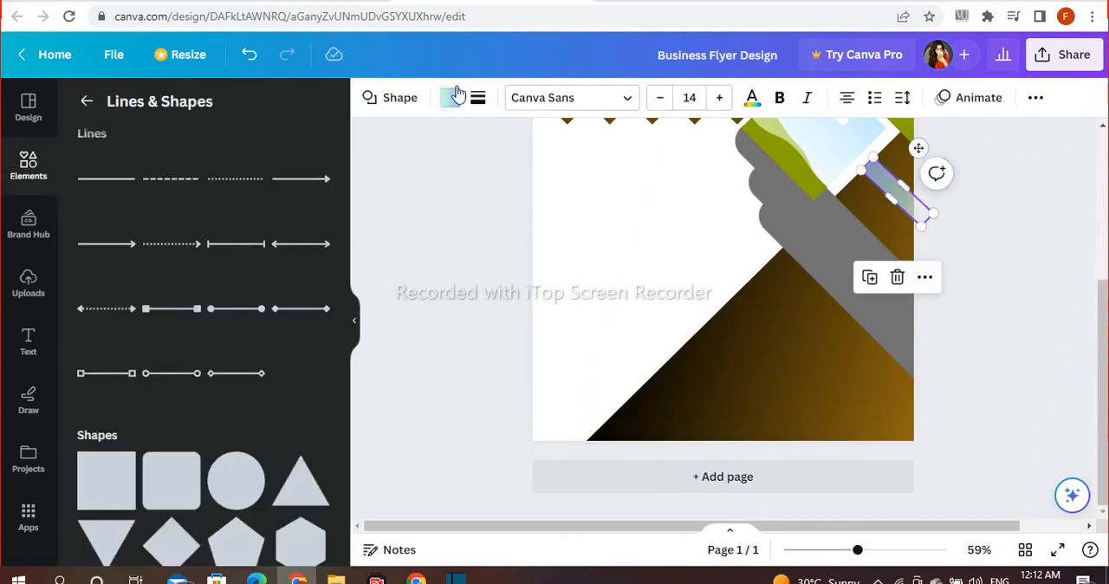
{"action": "left_click", "coordinate": [450, 97]}
{"action": "scroll", "coordinate": [248, 411], "scroll_direction": "down", "scroll_amount": 3}
{"action": "left_click", "coordinate": [227, 446]}
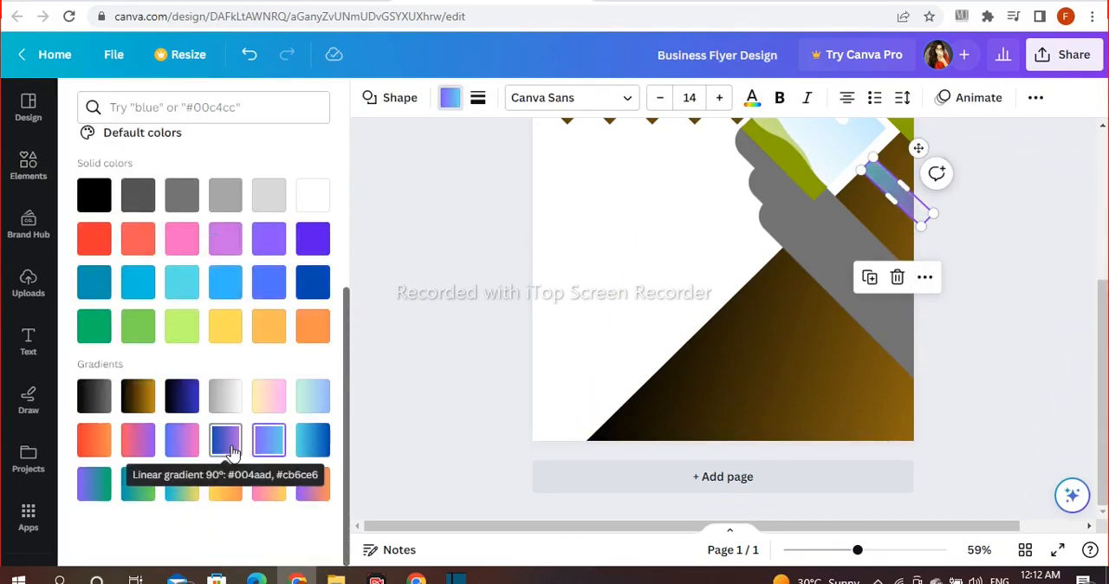
{"action": "left_click", "coordinate": [255, 444]}
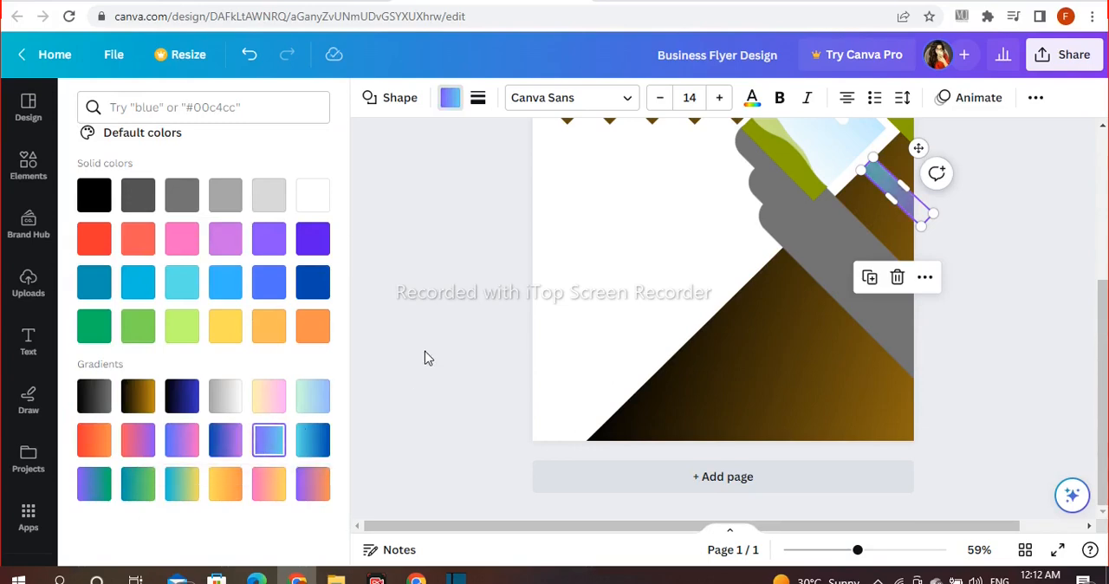
{"action": "left_click", "coordinate": [433, 354]}
Step: Adjust the transparency of the recolored diagonal bar
{"action": "left_click", "coordinate": [895, 194]}
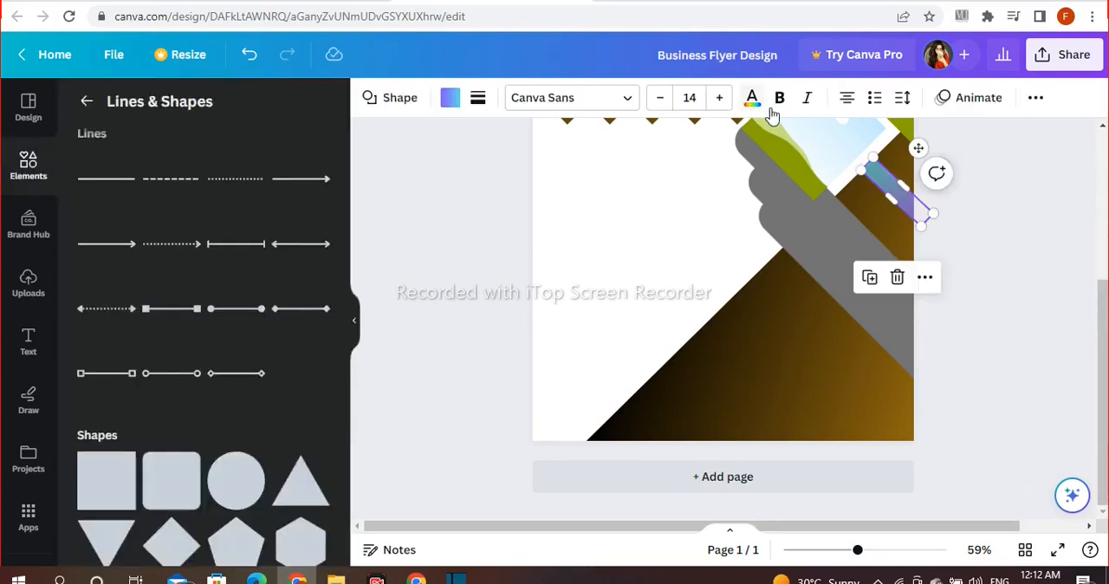
{"action": "left_click", "coordinate": [1034, 98]}
{"action": "left_click", "coordinate": [970, 136]}
{"action": "left_click", "coordinate": [1006, 235]}
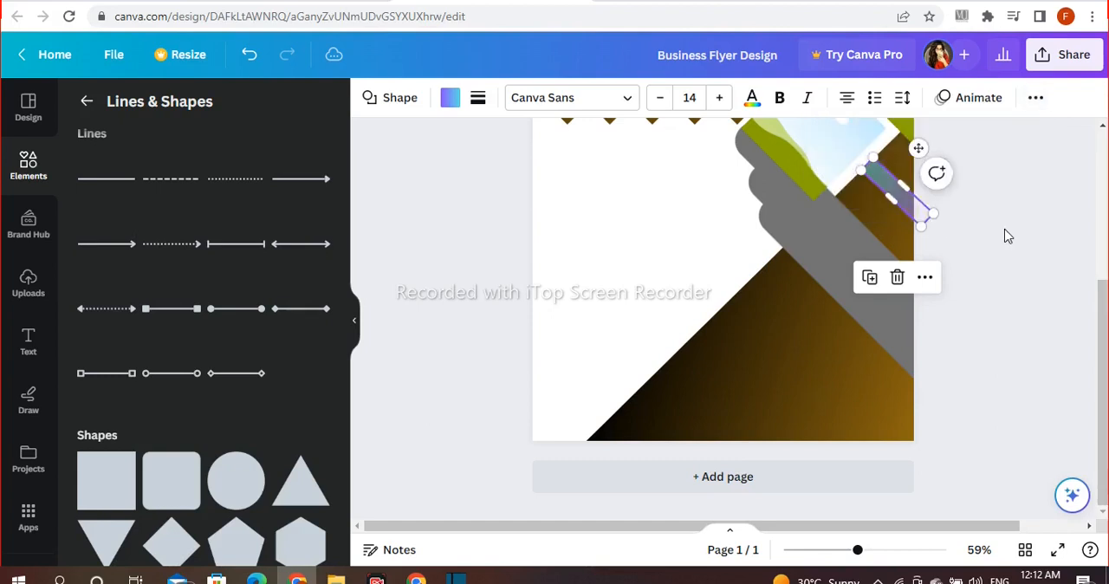
Step: Duplicate the gradient bar, move the copy onto the large triangle's slanted edge and lengthen it past the page's bottom edge
{"action": "left_click", "coordinate": [894, 199]}
{"action": "left_click", "coordinate": [871, 277]}
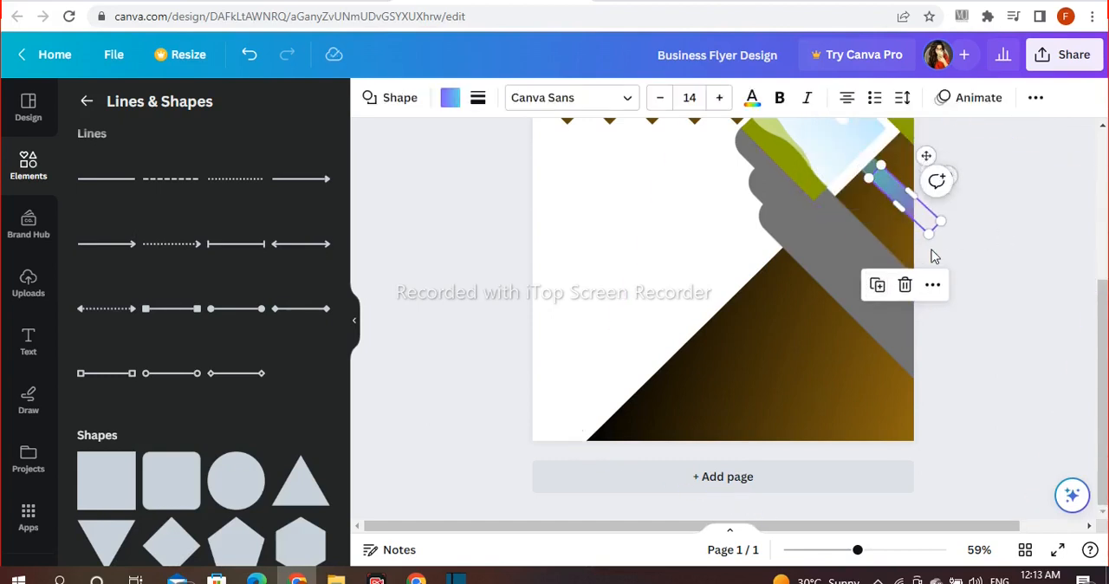
{"action": "left_click_drag", "start_coordinate": [906, 207], "coordinate": [806, 475]}
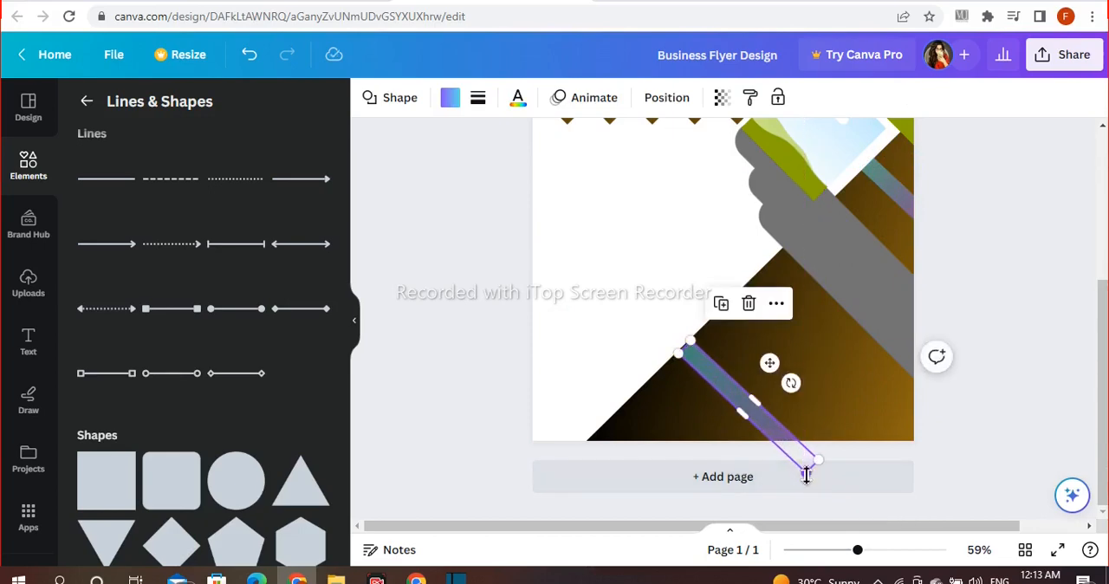
{"action": "left_click_drag", "start_coordinate": [770, 362], "coordinate": [768, 363]}
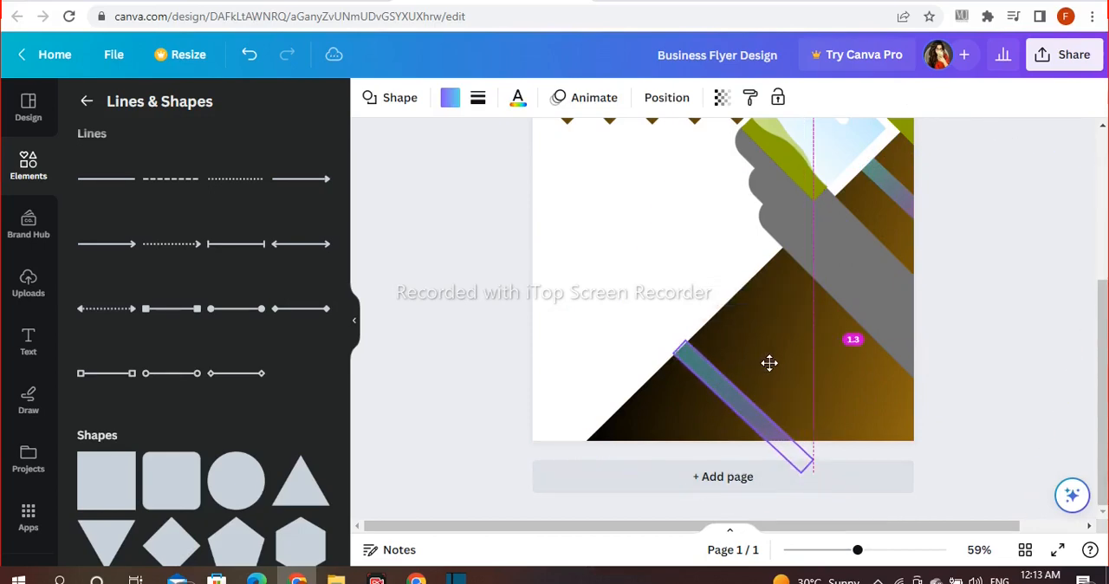
{"action": "left_click", "coordinate": [980, 364]}
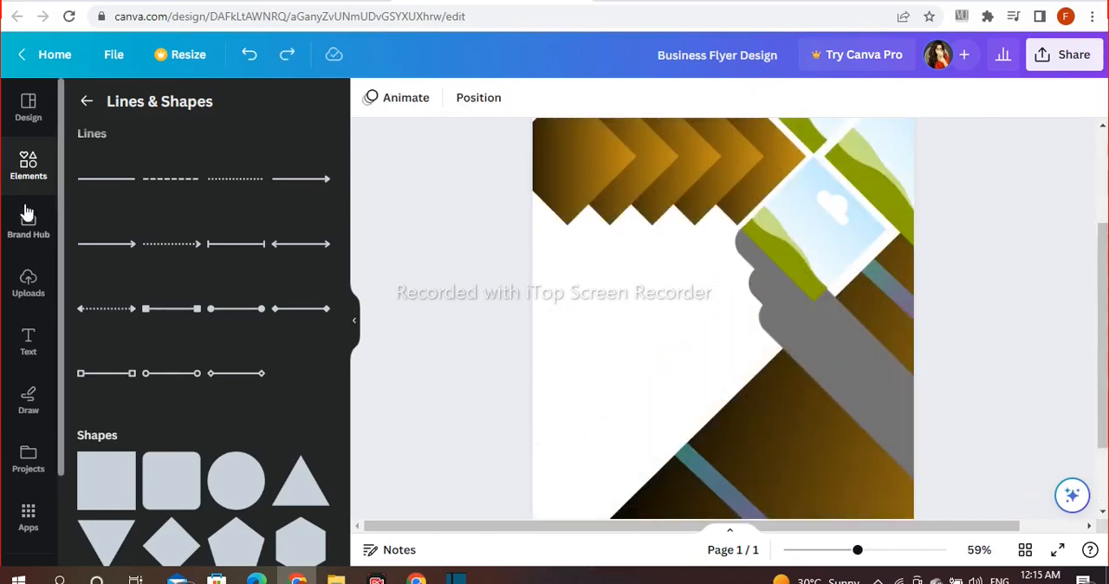
Step: Search the elements for "business" and show all matching photos
{"action": "left_click", "coordinate": [37, 165]}
{"action": "left_click", "coordinate": [144, 110]}
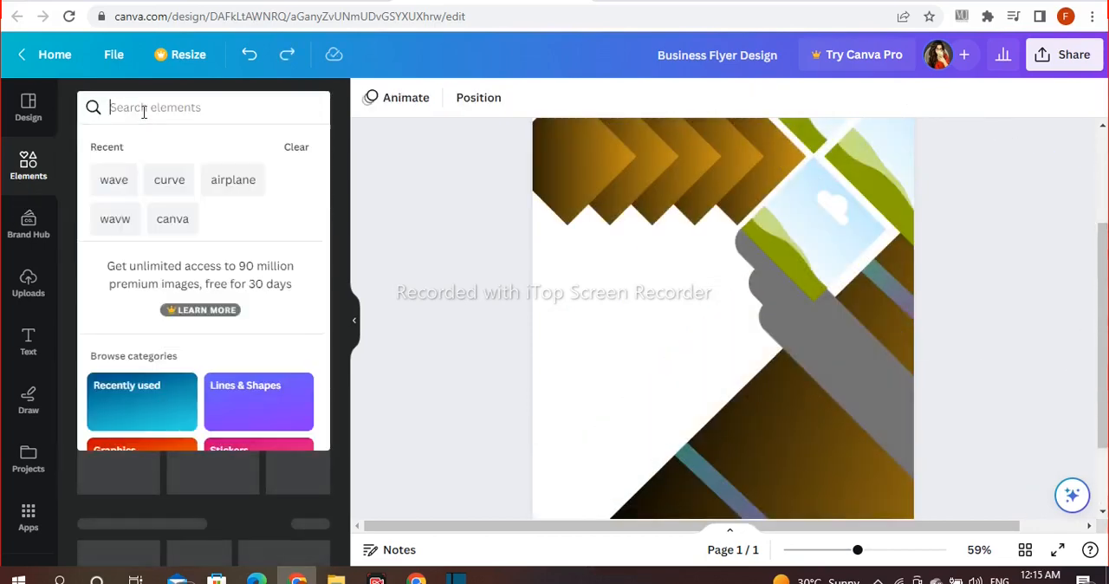
{"action": "type", "text": "busine"}
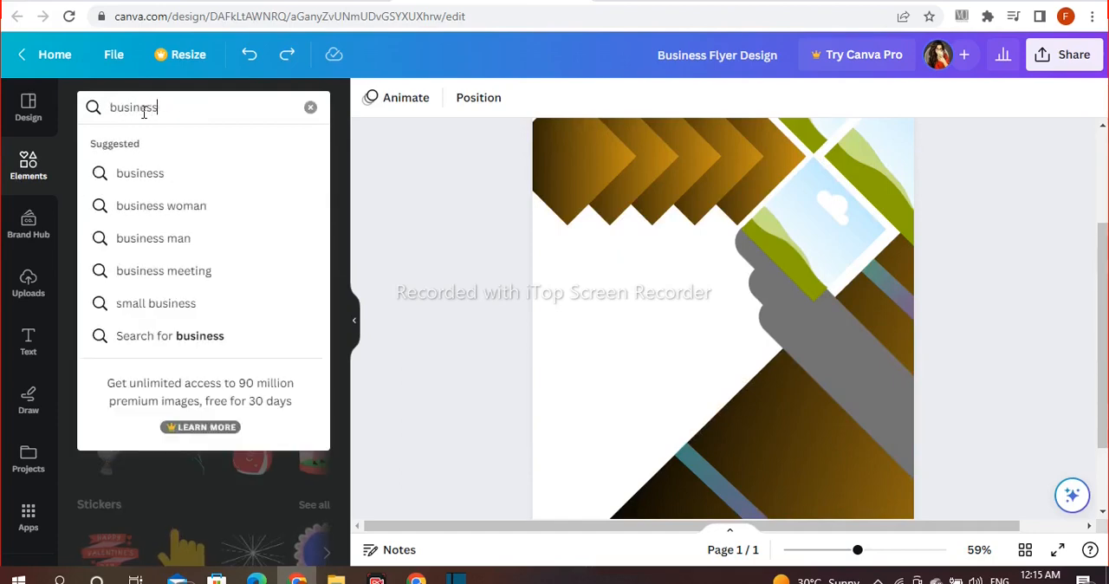
{"action": "type", "text": "ss"}
{"action": "key", "text": "Return"}
{"action": "scroll", "coordinate": [994, 443], "scroll_direction": "up", "scroll_amount": 2}
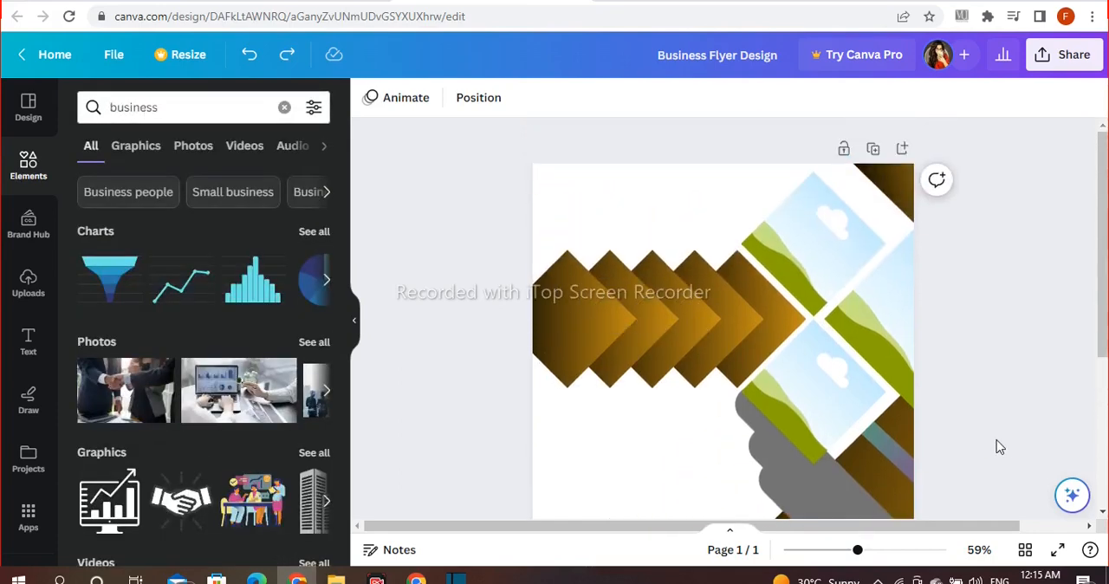
{"action": "left_click", "coordinate": [310, 347]}
{"action": "scroll", "coordinate": [266, 393], "scroll_direction": "down", "scroll_amount": 5}
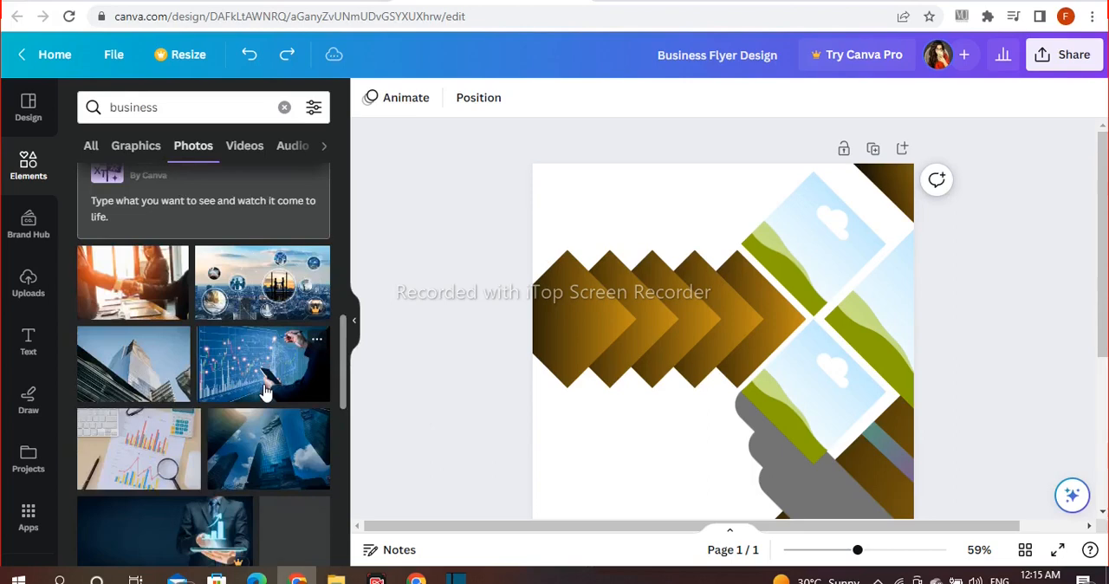
Step: Fill the top diamond frame with the photo of hands over a data chart, rotated upright at -45 and repositioned
{"action": "left_click", "coordinate": [265, 392]}
{"action": "left_click_drag", "start_coordinate": [719, 424], "coordinate": [823, 248]}
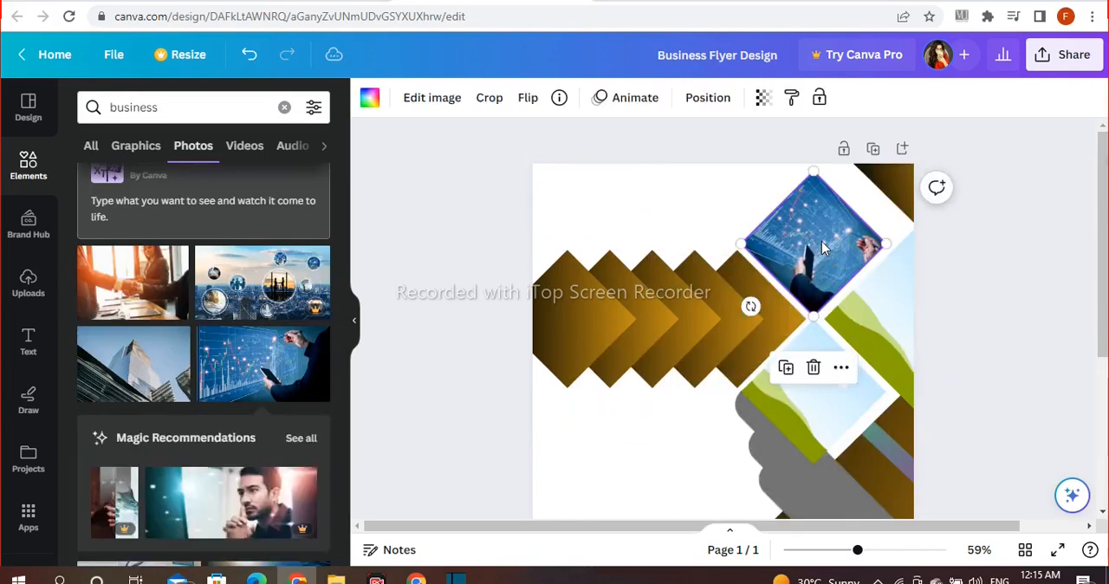
{"action": "double_click", "coordinate": [824, 249]}
{"action": "left_click_drag", "start_coordinate": [761, 301], "coordinate": [810, 331]}
{"action": "left_click_drag", "start_coordinate": [826, 266], "coordinate": [783, 267]}
{"action": "left_click_drag", "start_coordinate": [777, 342], "coordinate": [786, 344]}
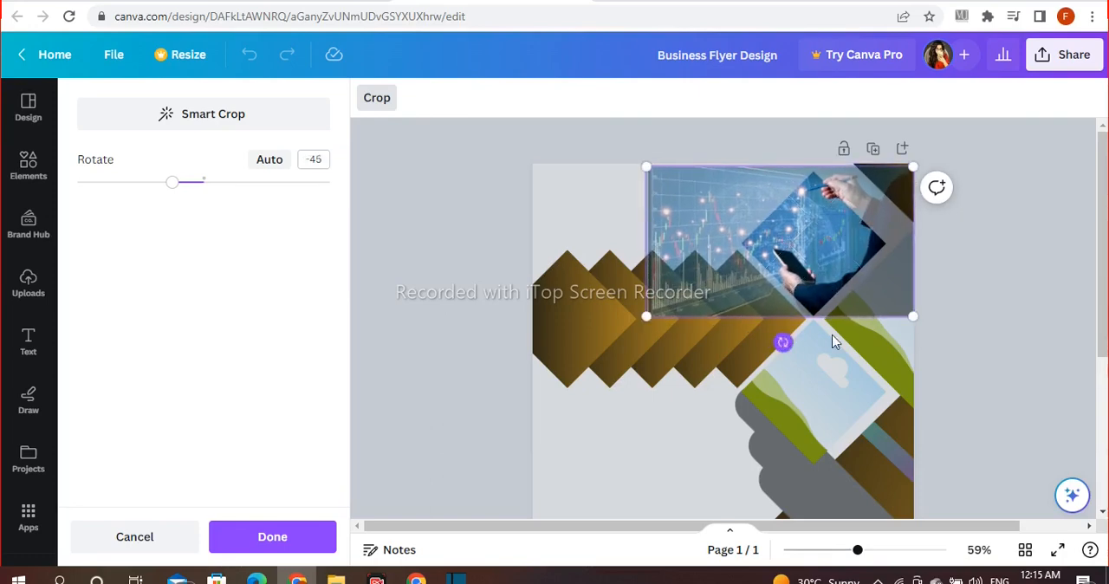
{"action": "left_click", "coordinate": [944, 317]}
Step: Fill the lowest diamond frame with the blue skyscraper photo, rotate it nearly upright to about -47 and reposition it inside the frame
{"action": "scroll", "coordinate": [240, 292], "scroll_direction": "down", "scroll_amount": 5}
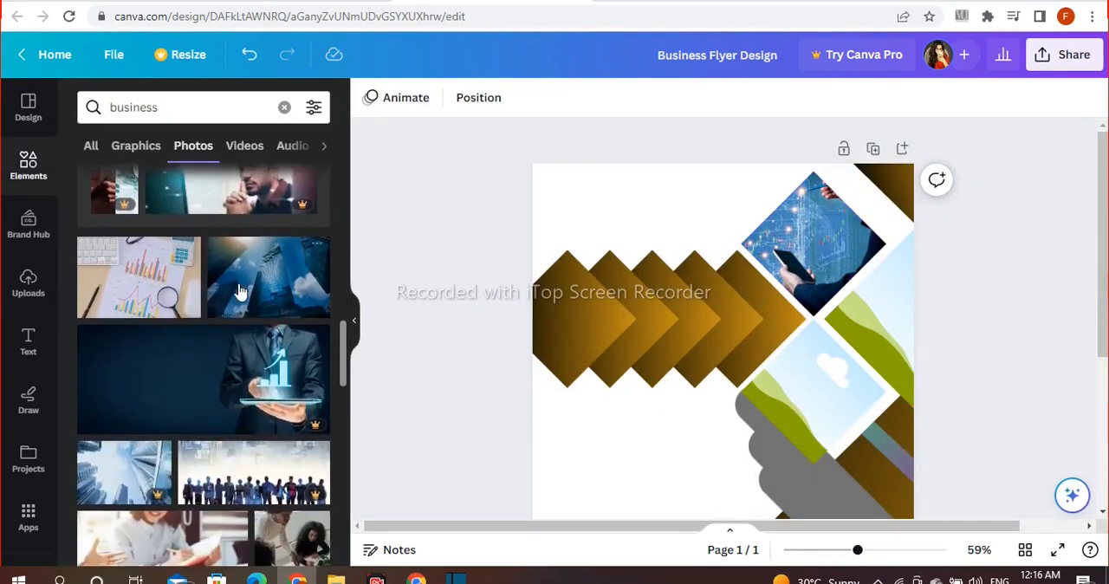
{"action": "left_click", "coordinate": [246, 292]}
{"action": "left_click_drag", "start_coordinate": [774, 436], "coordinate": [826, 459]}
{"action": "double_click", "coordinate": [747, 453]}
{"action": "left_click_drag", "start_coordinate": [823, 396], "coordinate": [807, 438]}
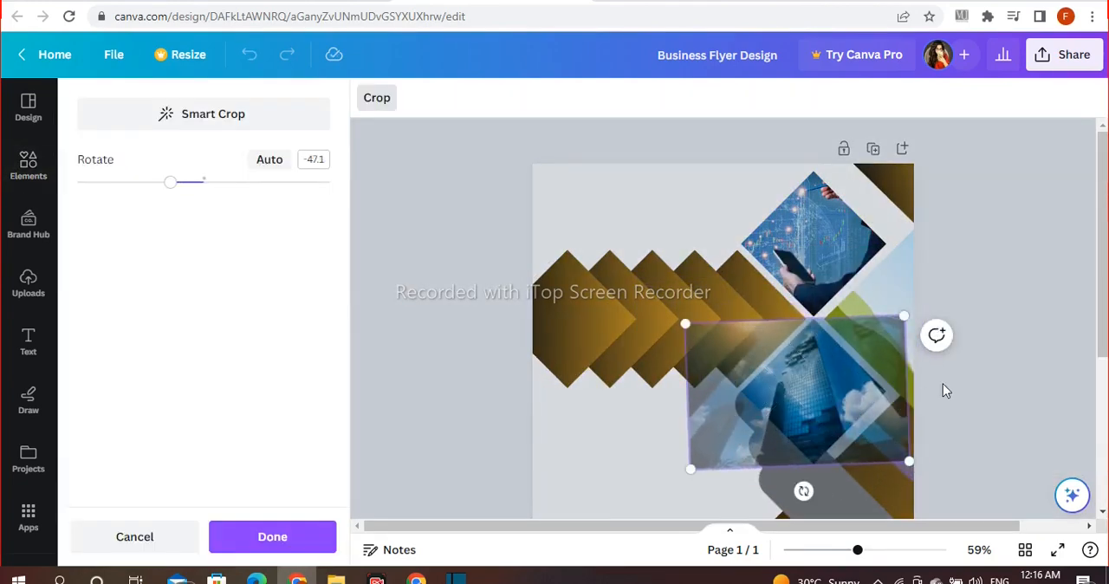
{"action": "left_click_drag", "start_coordinate": [829, 403], "coordinate": [809, 408]}
{"action": "left_click", "coordinate": [982, 376]}
{"action": "left_click", "coordinate": [982, 376]}
Step: Place the photo of a person writing at a desk in the remaining frame at the page's right edge
{"action": "scroll", "coordinate": [289, 367], "scroll_direction": "down", "scroll_amount": 1}
{"action": "scroll", "coordinate": [289, 367], "scroll_direction": "down", "scroll_amount": 2}
{"action": "left_click", "coordinate": [164, 329]}
{"action": "left_click_drag", "start_coordinate": [760, 374], "coordinate": [896, 322]}
{"action": "left_click", "coordinate": [1020, 230]}
Step: Search for "business logo", add the city skyline graphic and shrink it into the page's upper-left corner
{"action": "left_click", "coordinate": [230, 110]}
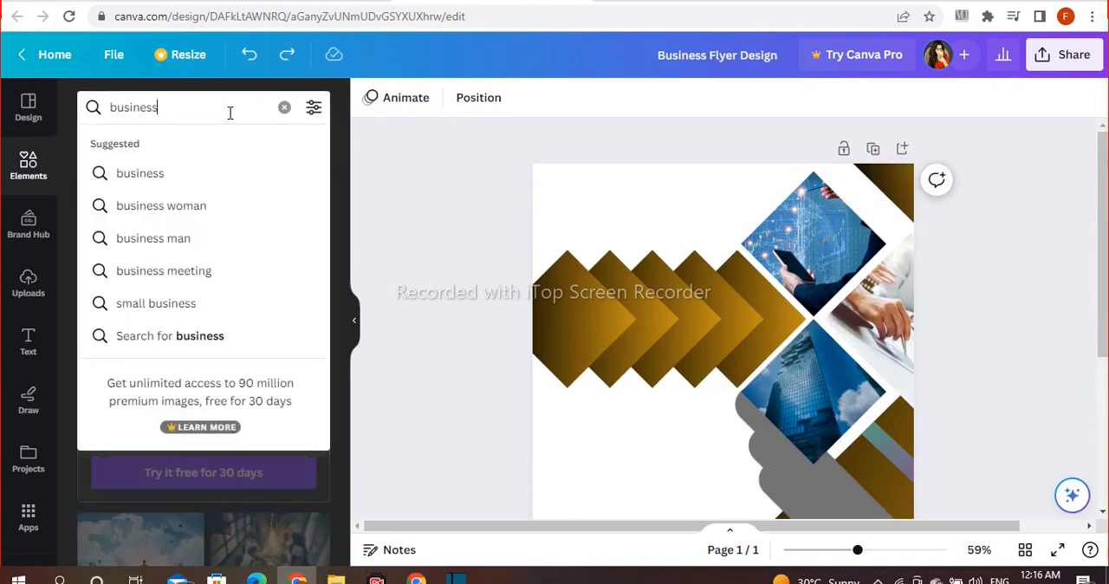
{"action": "type", "text": "o"}
{"action": "key", "text": "Return"}
{"action": "left_click", "coordinate": [93, 147]}
{"action": "left_click", "coordinate": [109, 279]}
{"action": "left_click_drag", "start_coordinate": [720, 427], "coordinate": [641, 192]}
{"action": "left_click_drag", "start_coordinate": [726, 139], "coordinate": [613, 182]}
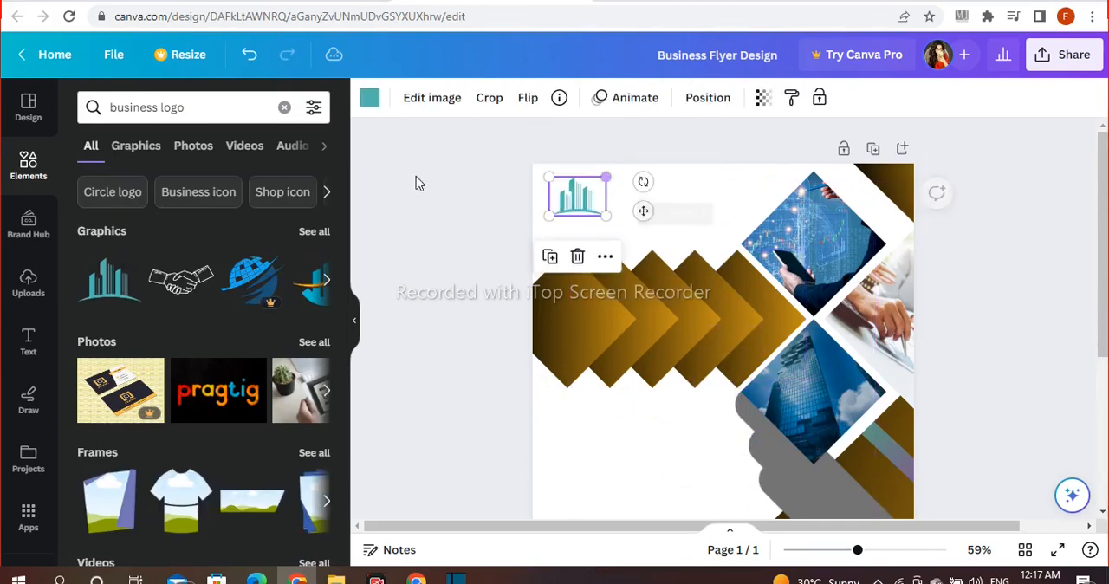
Step: Recolor the skyline logo black and scale it down slightly
{"action": "left_click", "coordinate": [368, 99]}
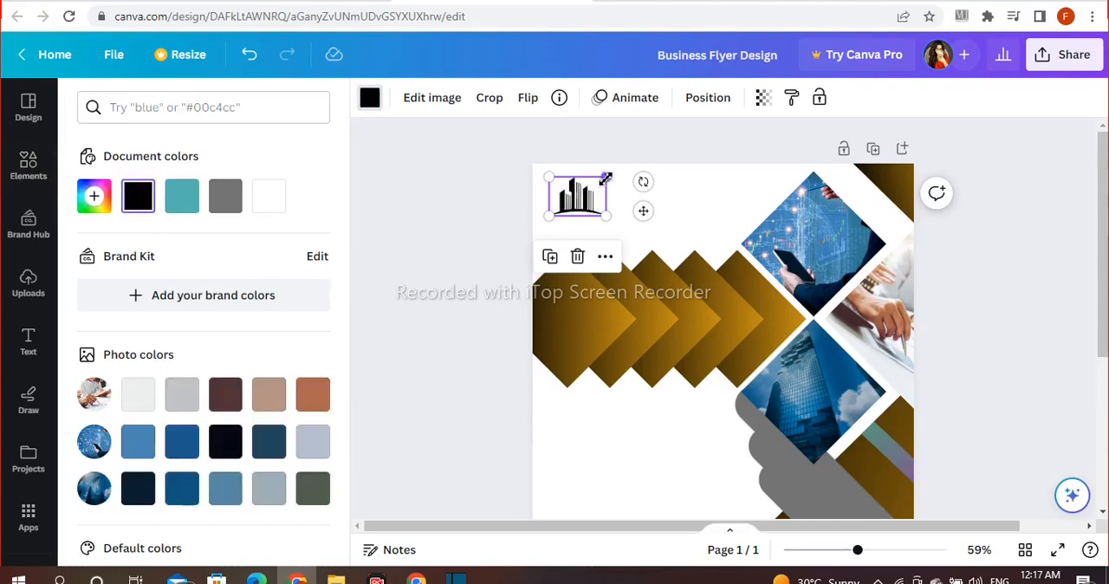
{"action": "left_click_drag", "start_coordinate": [606, 179], "coordinate": [599, 183]}
{"action": "left_click", "coordinate": [29, 164]}
{"action": "left_click", "coordinate": [401, 192]}
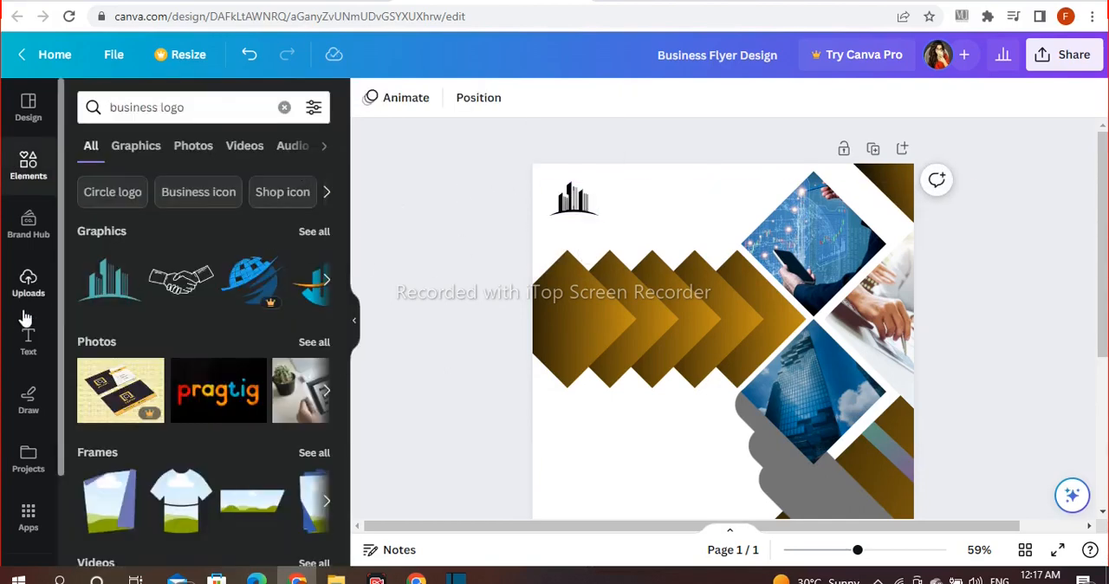
Step: Add a heading that reads "Company Name"
{"action": "left_click", "coordinate": [27, 343]}
{"action": "left_click", "coordinate": [181, 317]}
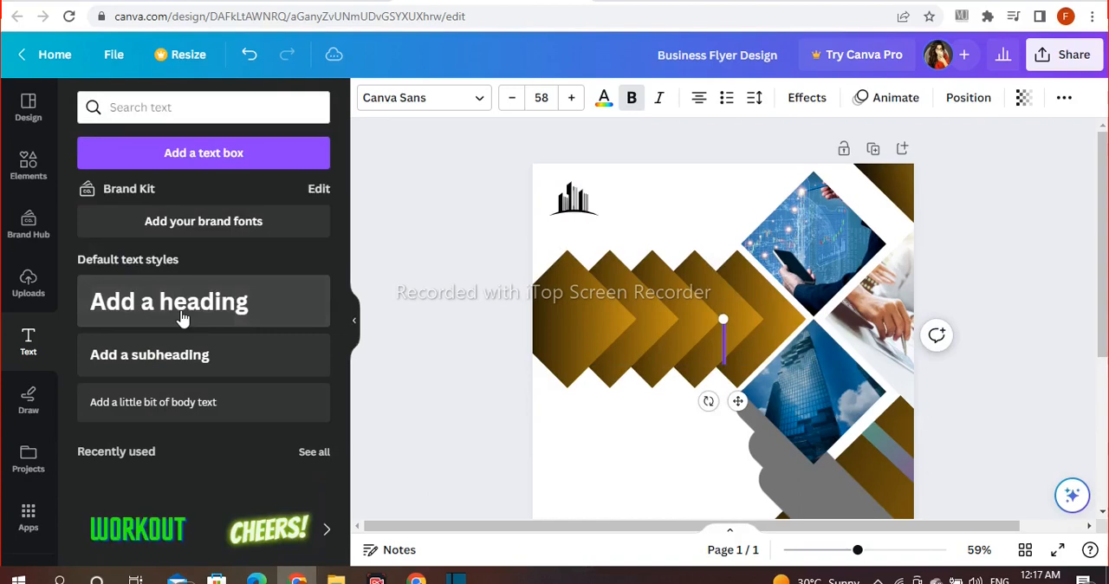
{"action": "type", "text": "C"}
{"action": "key", "text": "BackSpace"}
{"action": "key", "text": "BackSpace"}
{"action": "key", "text": "BackSpace"}
{"action": "type", "text": "ompany"}
{"action": "type", "text": " Nma"}
{"action": "key", "text": "BackSpace"}
{"action": "key", "text": "BackSpace"}
{"action": "type", "text": "em"}
{"action": "key", "text": "BackSpace"}
{"action": "key", "text": "BackSpace"}
{"action": "type", "text": "ame"}
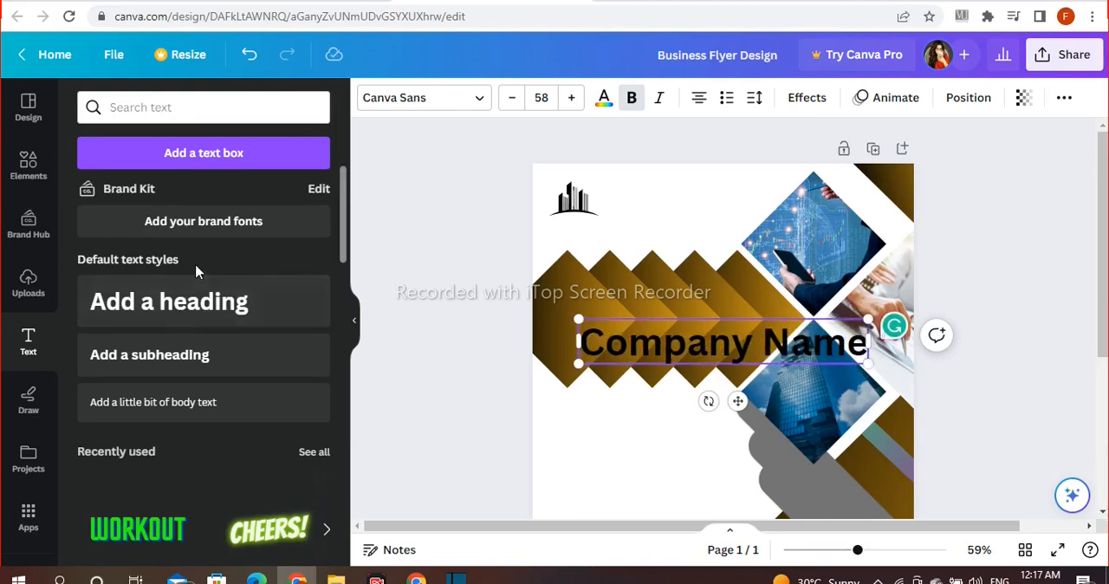
Step: Scale the company name heading down to size 38.4 and move it next to the logo
{"action": "left_click", "coordinate": [405, 309]}
{"action": "left_click_drag", "start_coordinate": [628, 328], "coordinate": [668, 256]}
{"action": "left_click_drag", "start_coordinate": [763, 309], "coordinate": [703, 248]}
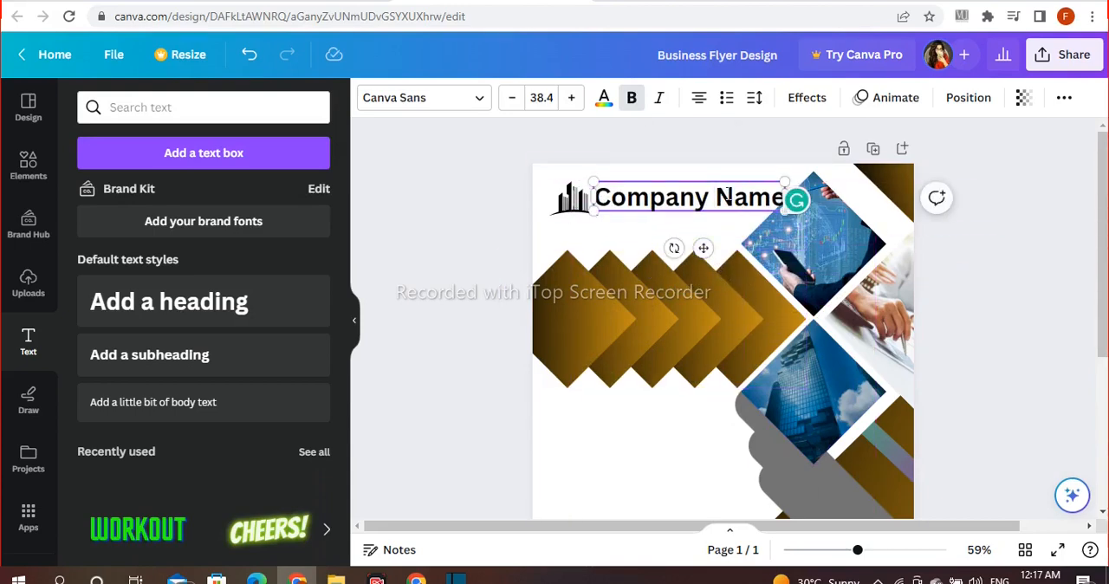
Step: Wrap the company name onto two lines beside the logo and tighten its line spacing
{"action": "key", "text": "Return"}
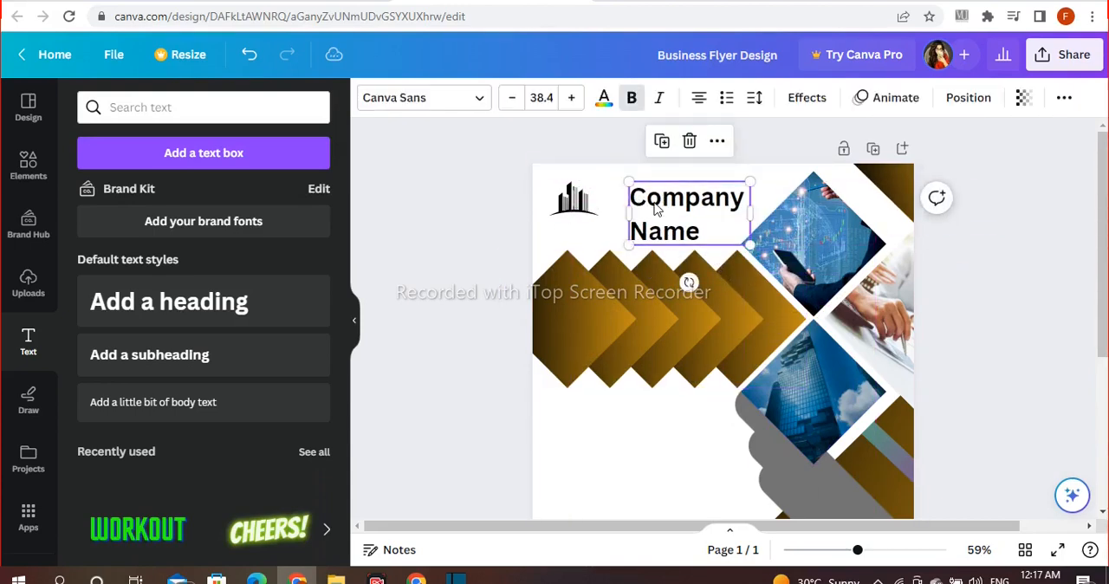
{"action": "left_click_drag", "start_coordinate": [684, 214], "coordinate": [662, 203]}
{"action": "left_click", "coordinate": [755, 97]}
{"action": "left_click_drag", "start_coordinate": [854, 214], "coordinate": [818, 226]}
{"action": "left_click", "coordinate": [483, 182]}
Step: Set the company name's font to Anton
{"action": "left_click", "coordinate": [643, 213]}
{"action": "left_click", "coordinate": [410, 102]}
{"action": "scroll", "coordinate": [250, 319], "scroll_direction": "down", "scroll_amount": 2}
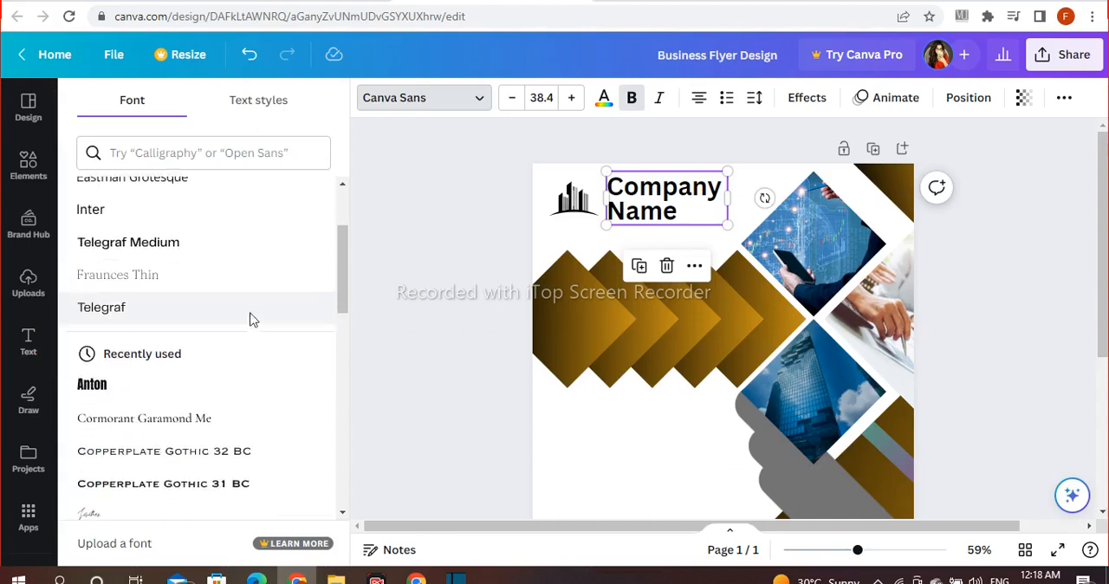
{"action": "scroll", "coordinate": [250, 320], "scroll_direction": "down", "scroll_amount": 1}
{"action": "left_click", "coordinate": [122, 295]}
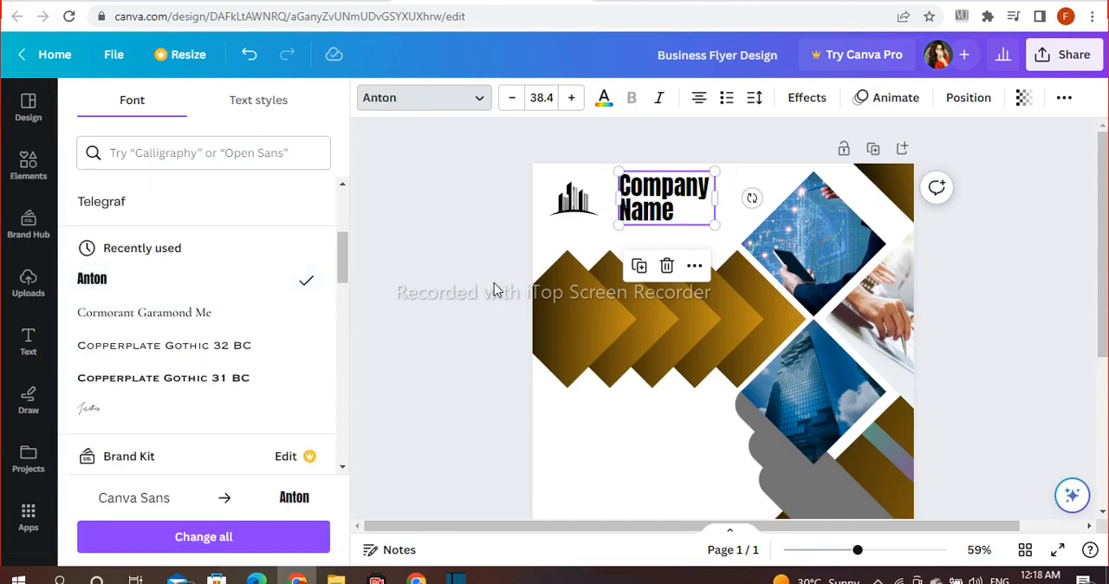
{"action": "left_click", "coordinate": [455, 279]}
Step: Color the company name dark blue from the data-chart photo's colors and move it closer to the logo
{"action": "left_click", "coordinate": [616, 214]}
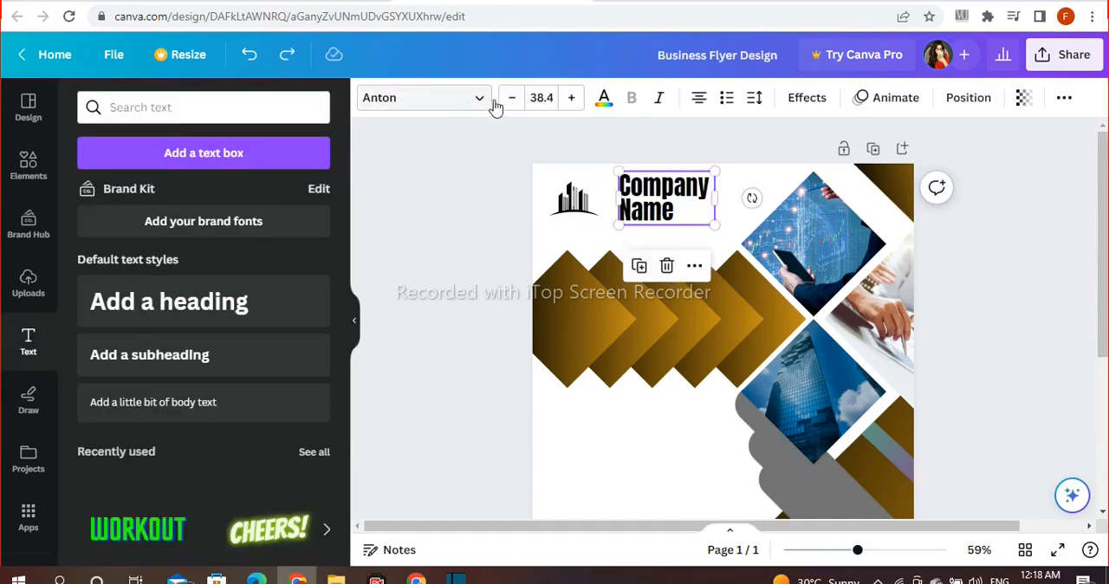
{"action": "left_click", "coordinate": [602, 99]}
{"action": "scroll", "coordinate": [206, 223], "scroll_direction": "down", "scroll_amount": 2}
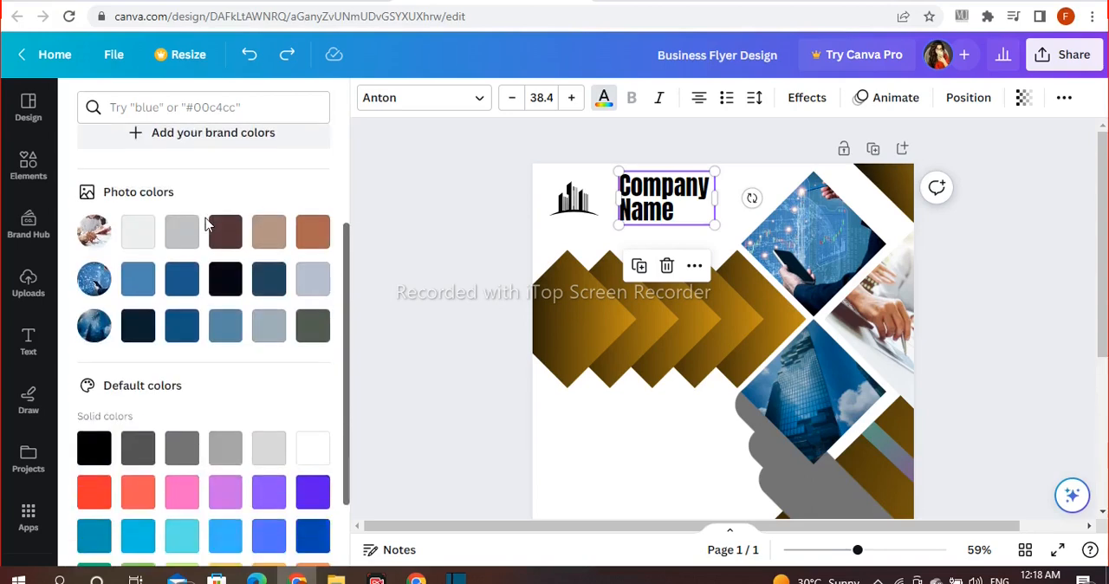
{"action": "left_click", "coordinate": [222, 292]}
{"action": "left_click", "coordinate": [396, 268]}
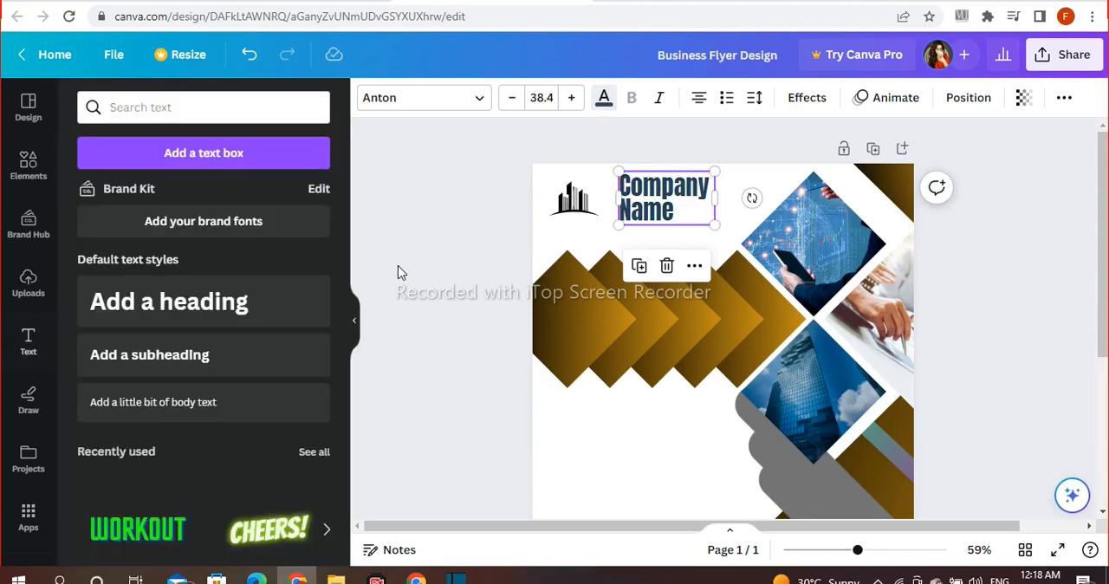
{"action": "left_click_drag", "start_coordinate": [641, 215], "coordinate": [628, 217]}
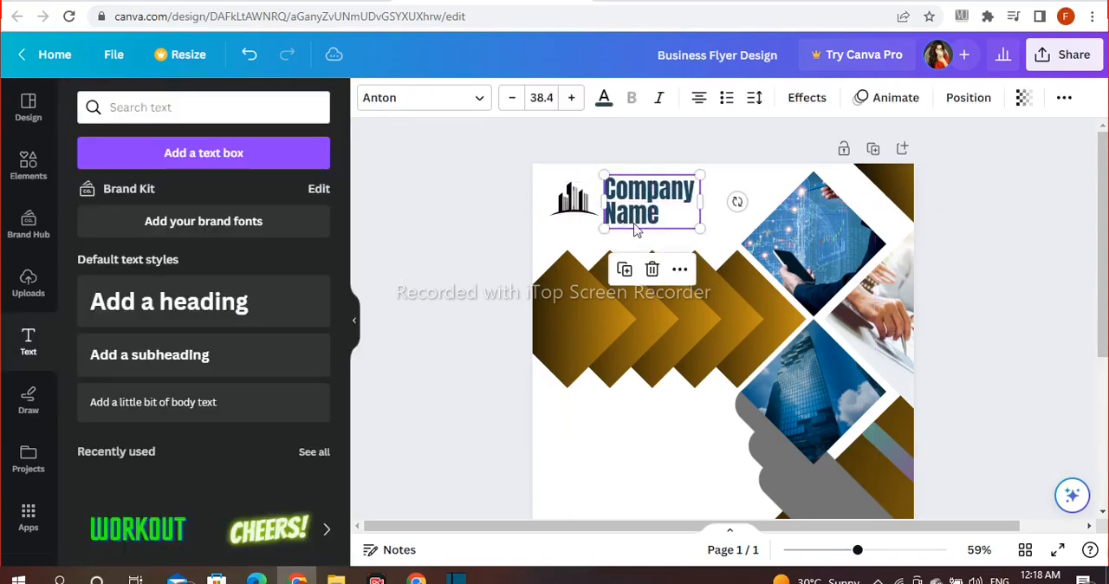
{"action": "left_click", "coordinate": [990, 281]}
Step: Add a heading that reads "Business Models Headline" in the middle of the page
{"action": "scroll", "coordinate": [1035, 348], "scroll_direction": "down", "scroll_amount": 2}
{"action": "left_click", "coordinate": [169, 302]}
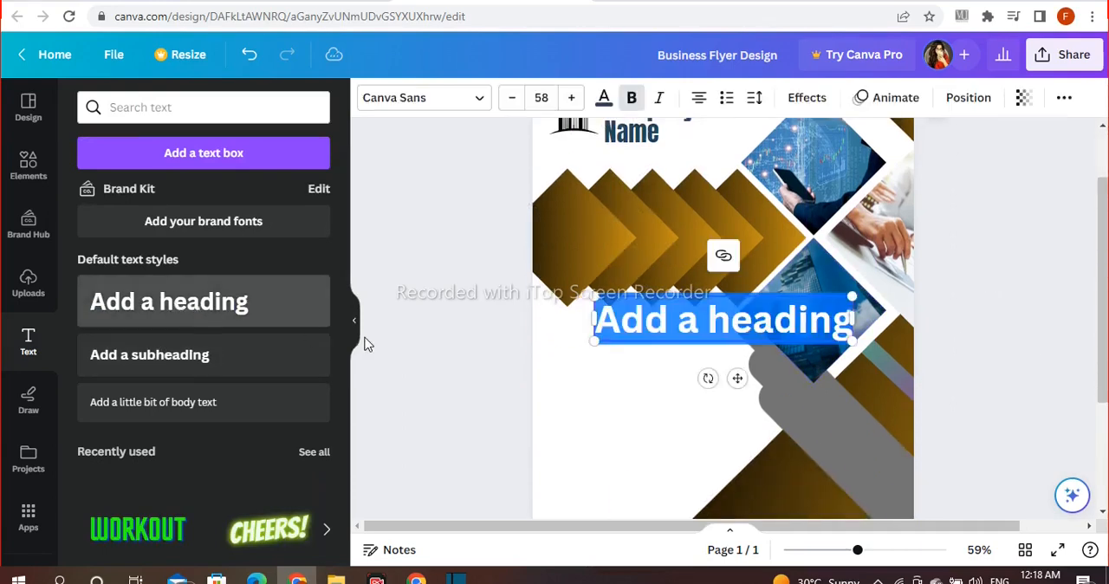
{"action": "type", "text": "Busines"}
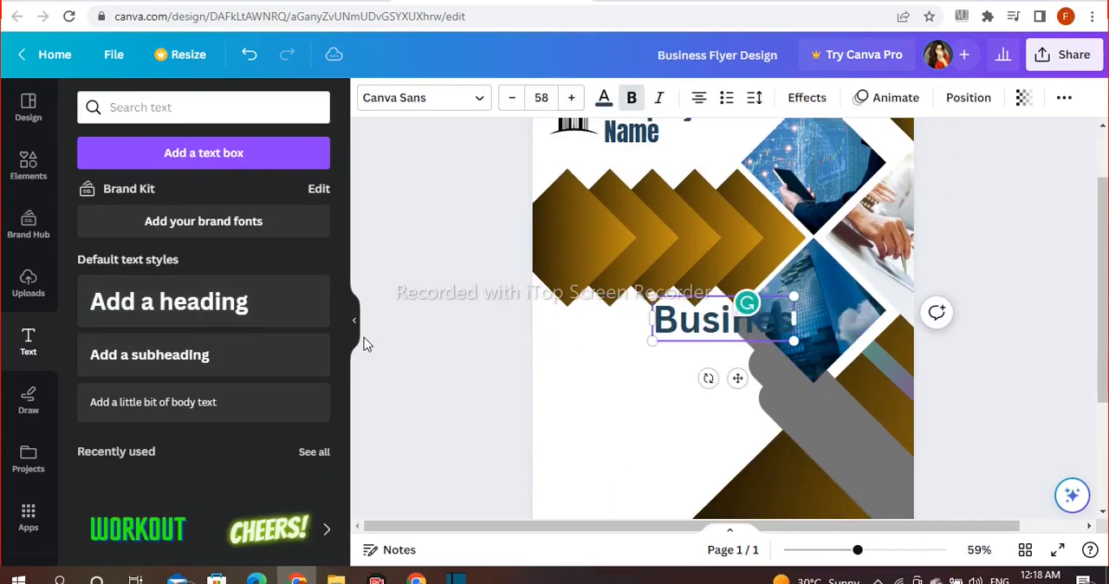
{"action": "type", "text": "s Mad"}
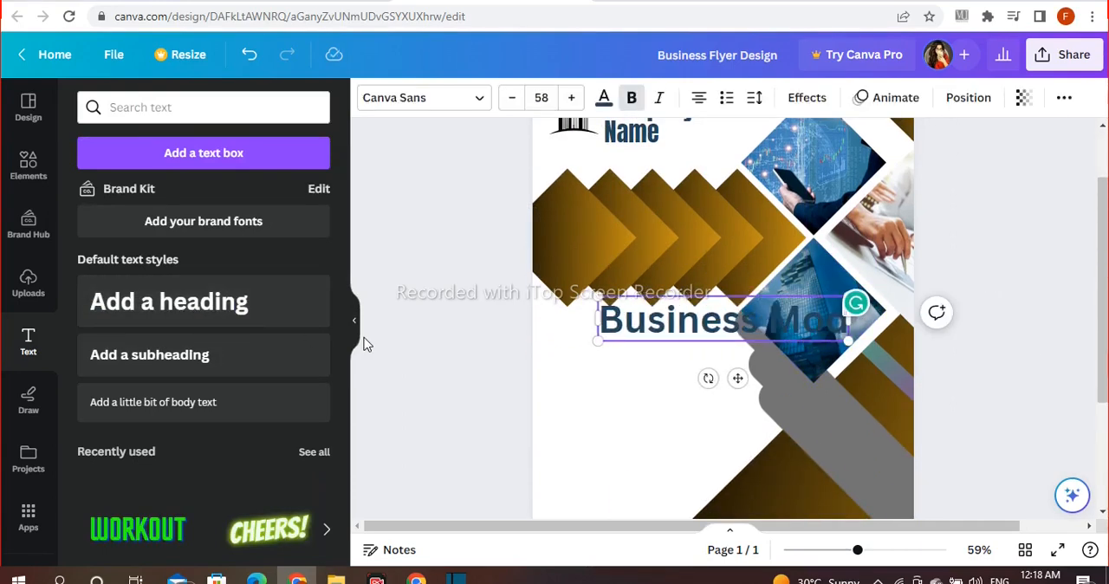
{"action": "type", "text": "els Headline"}
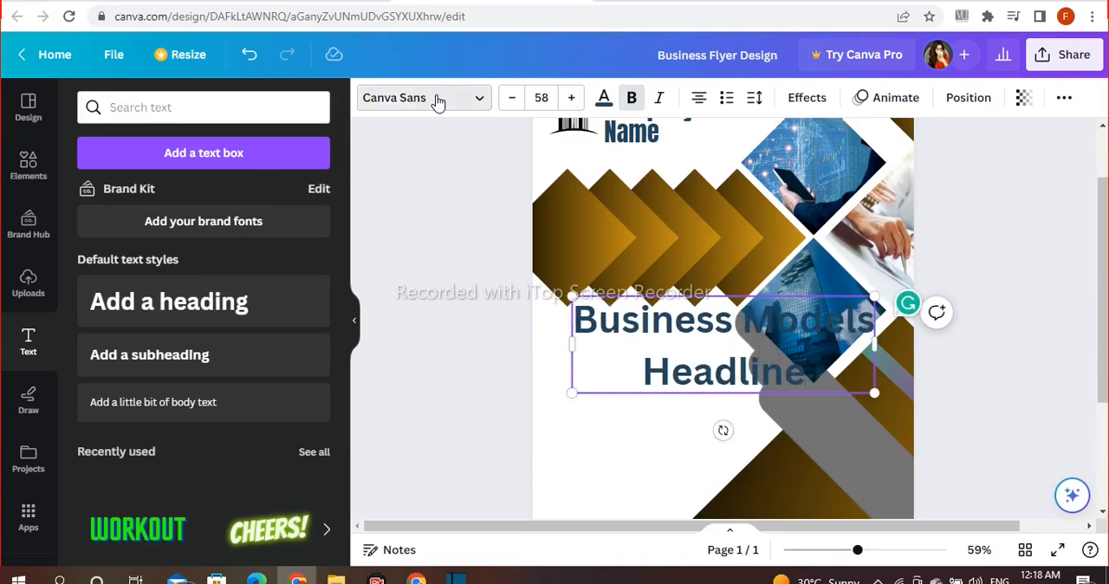
{"action": "left_click", "coordinate": [513, 361]}
{"action": "left_click", "coordinate": [618, 358]}
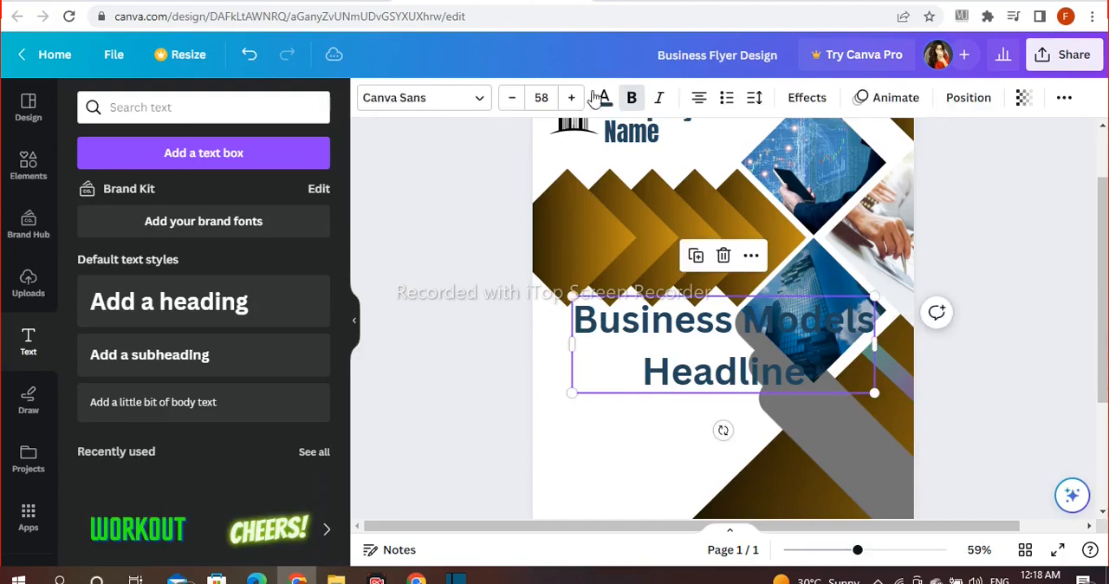
Step: Make the business headline white and left-aligned, and shrink it to size 31 over the black-to-gold diamond shapes
{"action": "left_click", "coordinate": [604, 97]}
{"action": "left_click", "coordinate": [268, 196]}
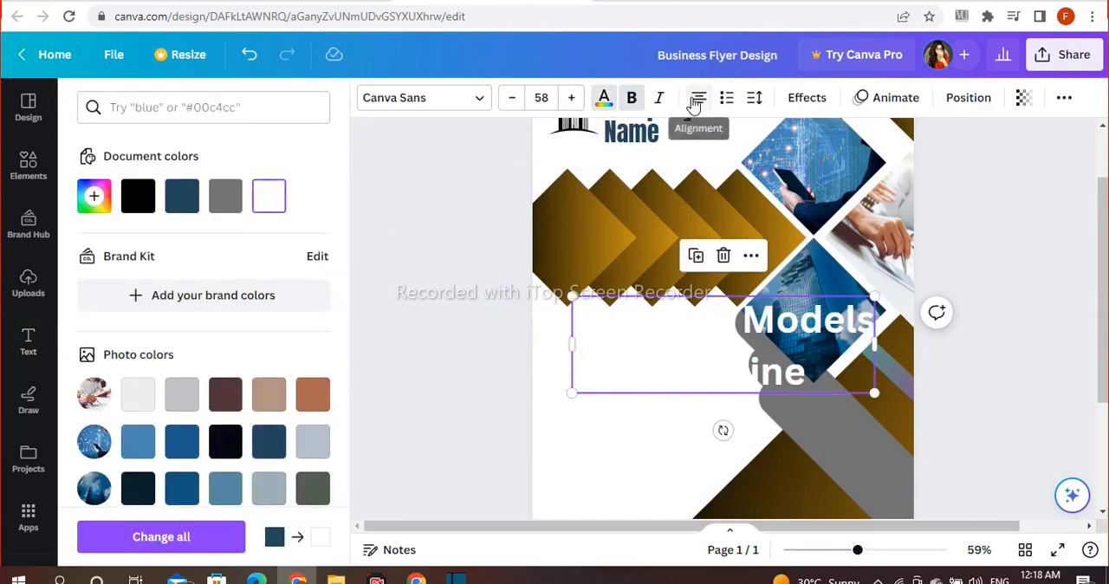
{"action": "left_click_drag", "start_coordinate": [875, 296], "coordinate": [780, 360]}
{"action": "left_click_drag", "start_coordinate": [723, 383], "coordinate": [690, 241]}
{"action": "left_click_drag", "start_coordinate": [740, 190], "coordinate": [698, 201]}
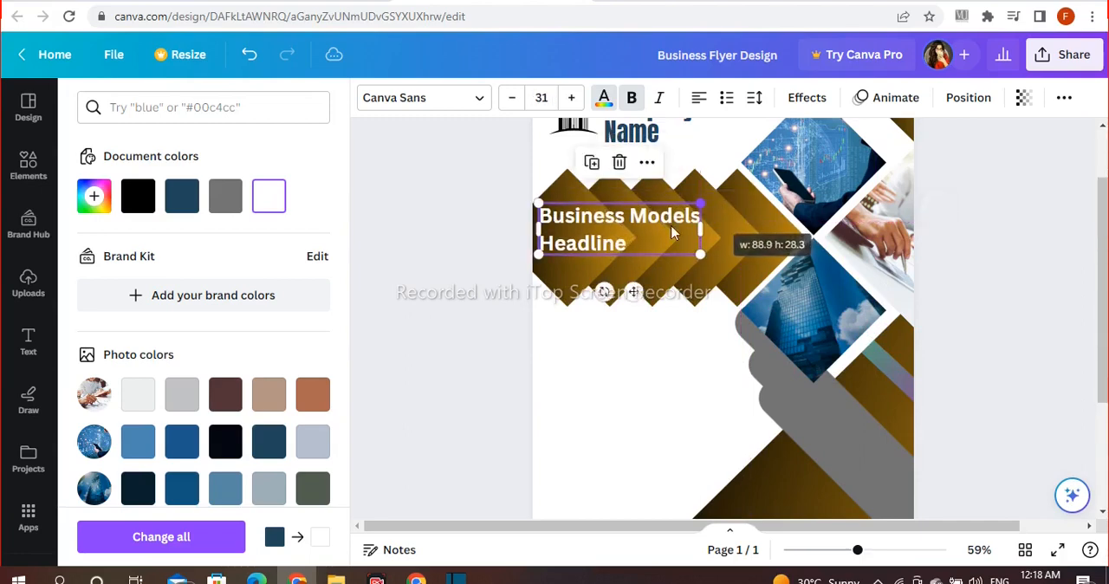
{"action": "left_click_drag", "start_coordinate": [660, 231], "coordinate": [664, 225]}
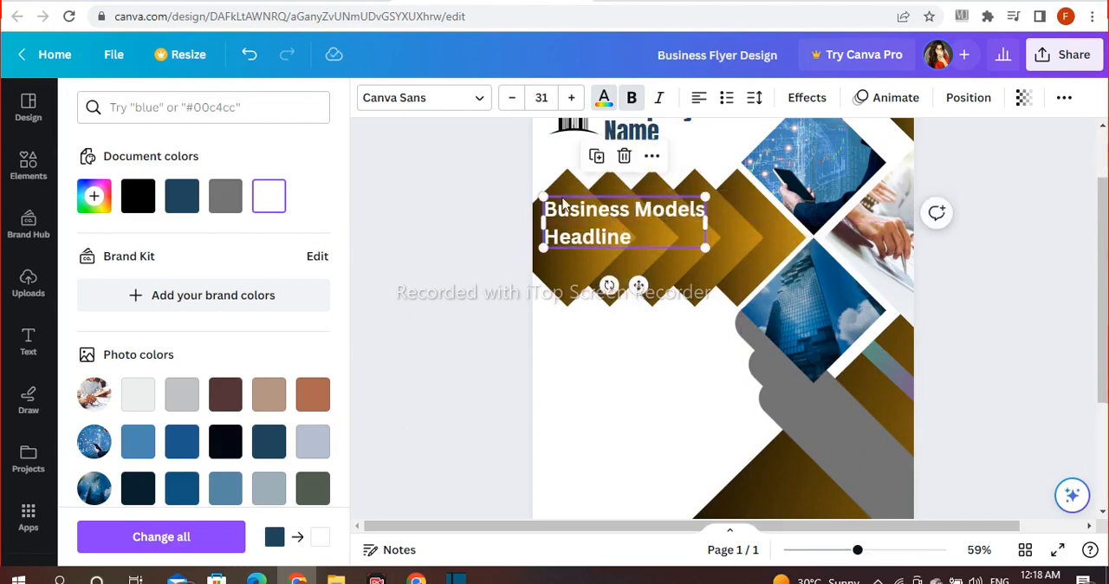
Step: Tighten the business headline's line spacing to about 1.02 and set its font to Cheque
{"action": "left_click", "coordinate": [755, 97]}
{"action": "mouse_move", "coordinate": [820, 216]}
{"action": "left_mouse_down"}
{"action": "mouse_move", "coordinate": [837, 216]}
{"action": "mouse_move", "coordinate": [814, 216]}
{"action": "left_mouse_up"}
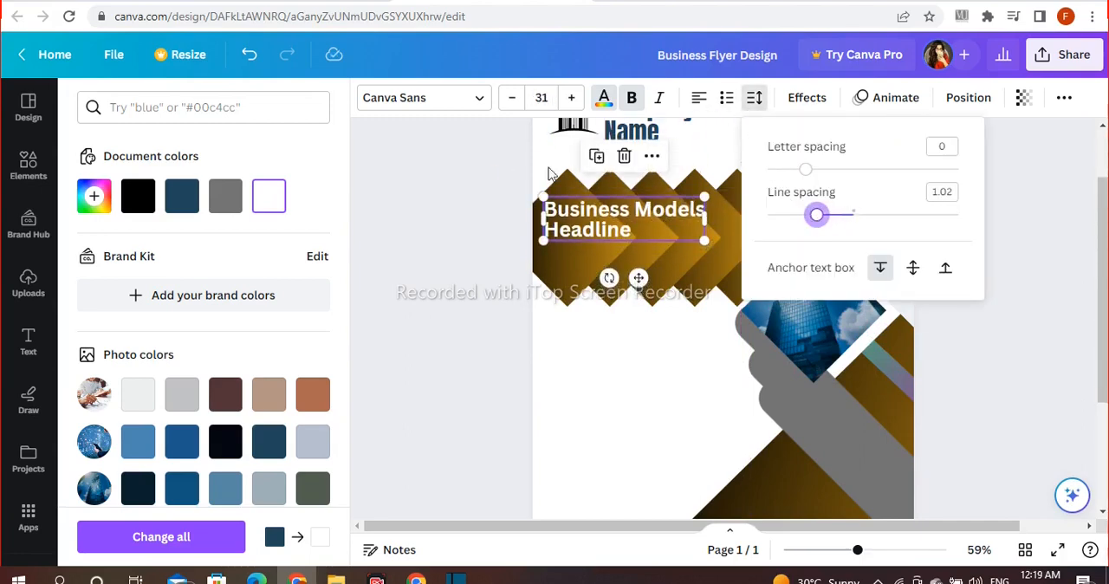
{"action": "left_click", "coordinate": [474, 112]}
{"action": "left_click", "coordinate": [474, 111]}
{"action": "scroll", "coordinate": [247, 264], "scroll_direction": "down", "scroll_amount": 10}
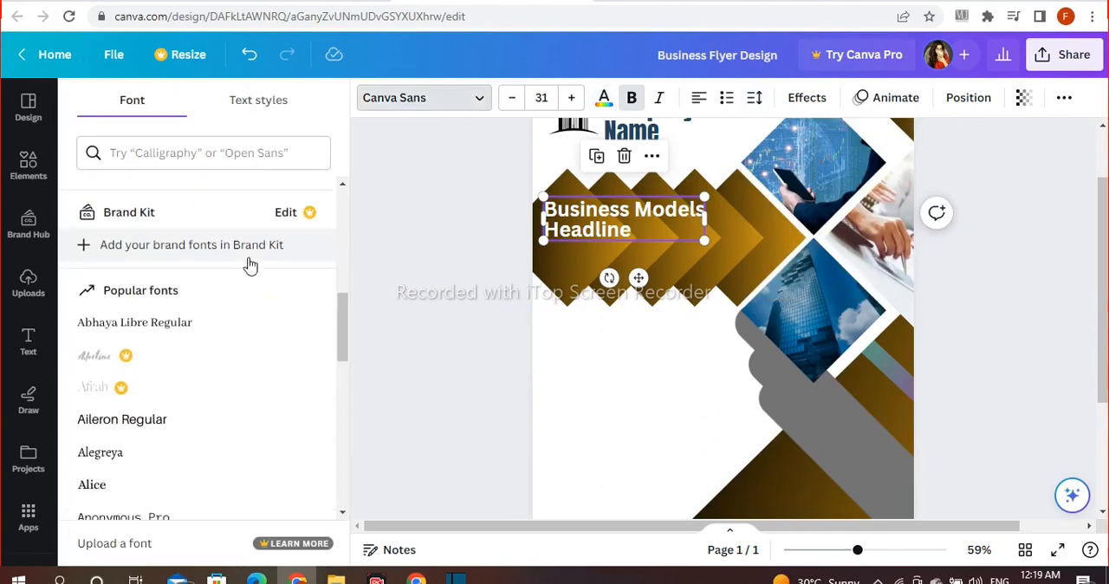
{"action": "left_click", "coordinate": [114, 193]}
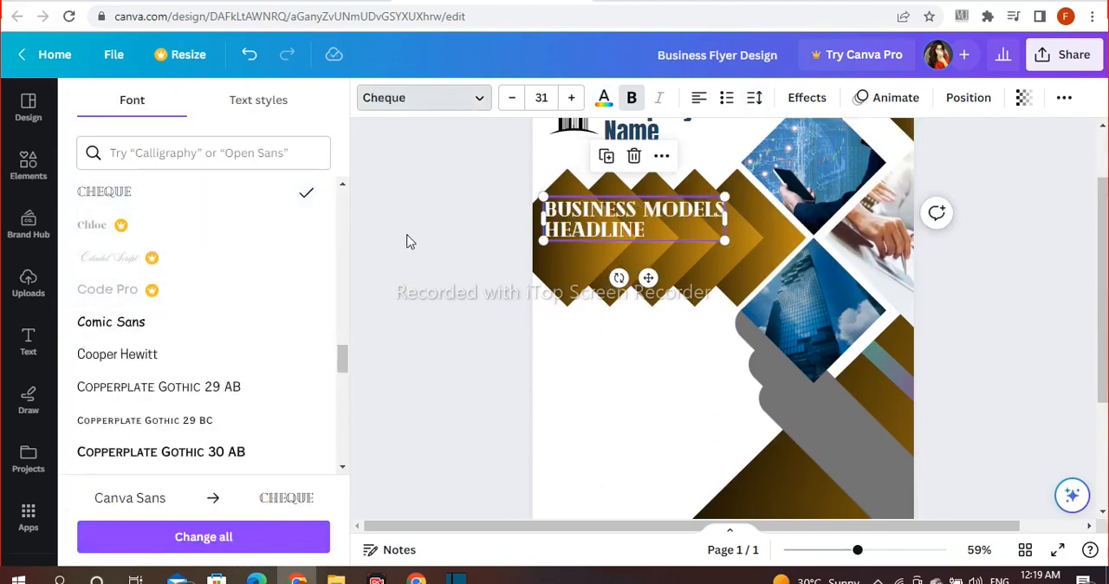
{"action": "left_click", "coordinate": [408, 240]}
{"action": "left_click", "coordinate": [562, 250]}
{"action": "left_click", "coordinate": [459, 220]}
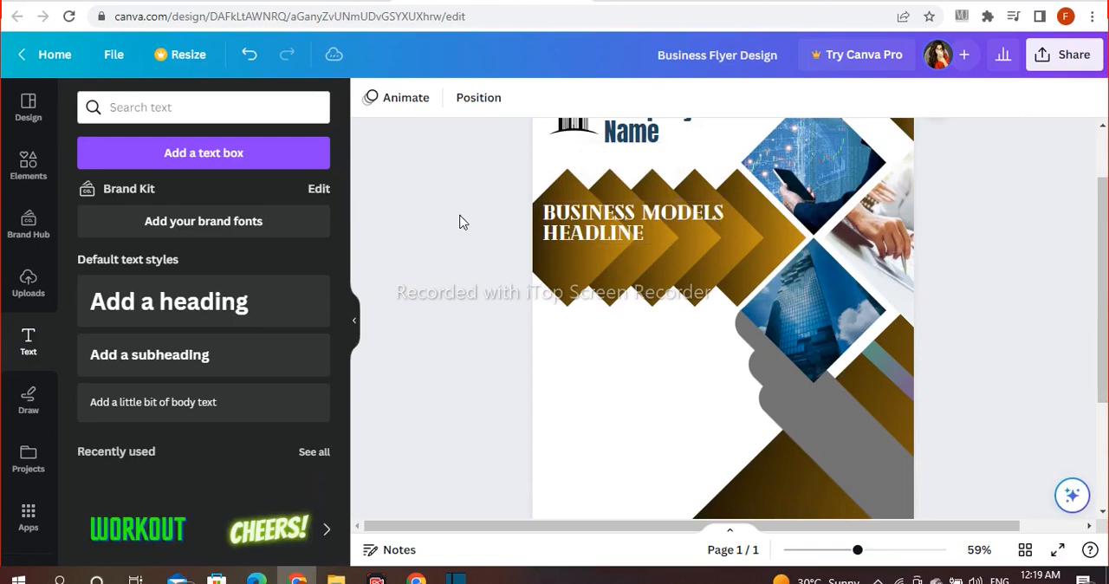
Step: Add a white heading that reads "Sub-Headline" over the black-to-gold diamond shapes
{"action": "left_click", "coordinate": [239, 303]}
{"action": "key", "text": "BackSpace"}
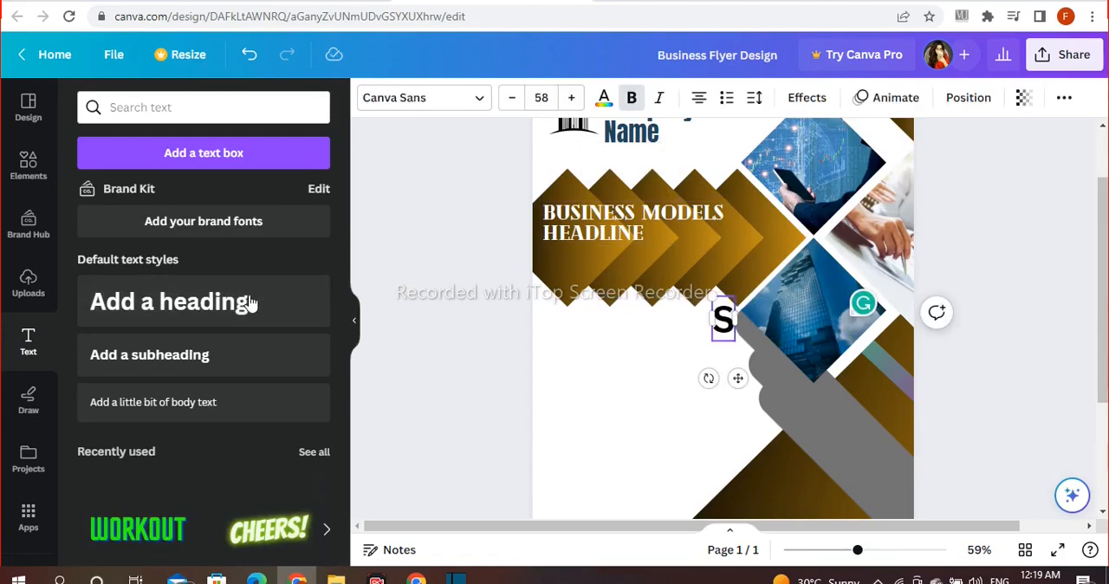
{"action": "type", "text": "Sub-Headline"}
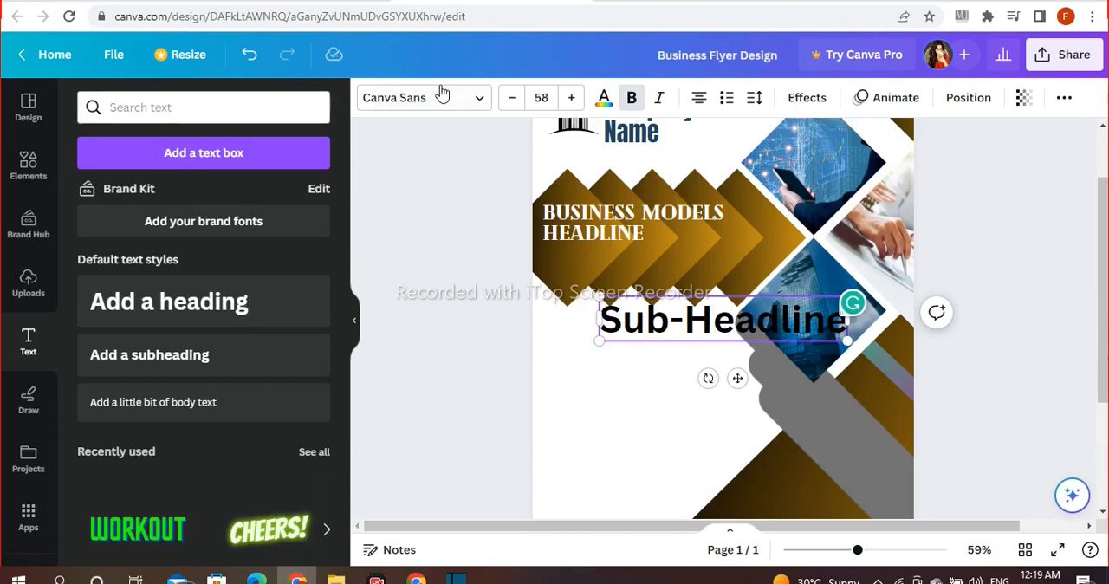
{"action": "left_click", "coordinate": [604, 97]}
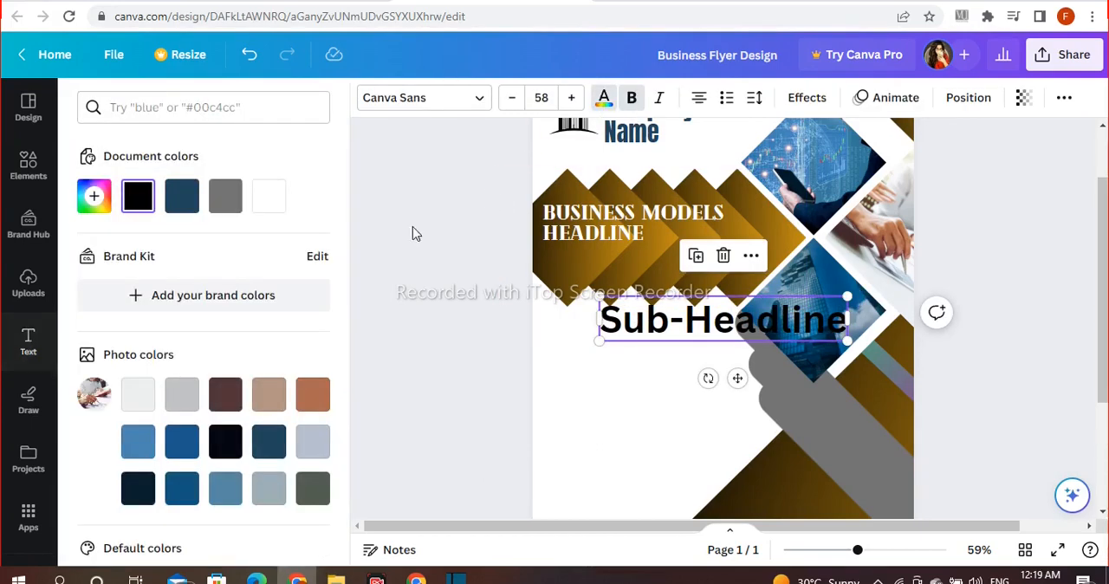
{"action": "left_click", "coordinate": [280, 196]}
{"action": "left_click_drag", "start_coordinate": [644, 321], "coordinate": [613, 258]}
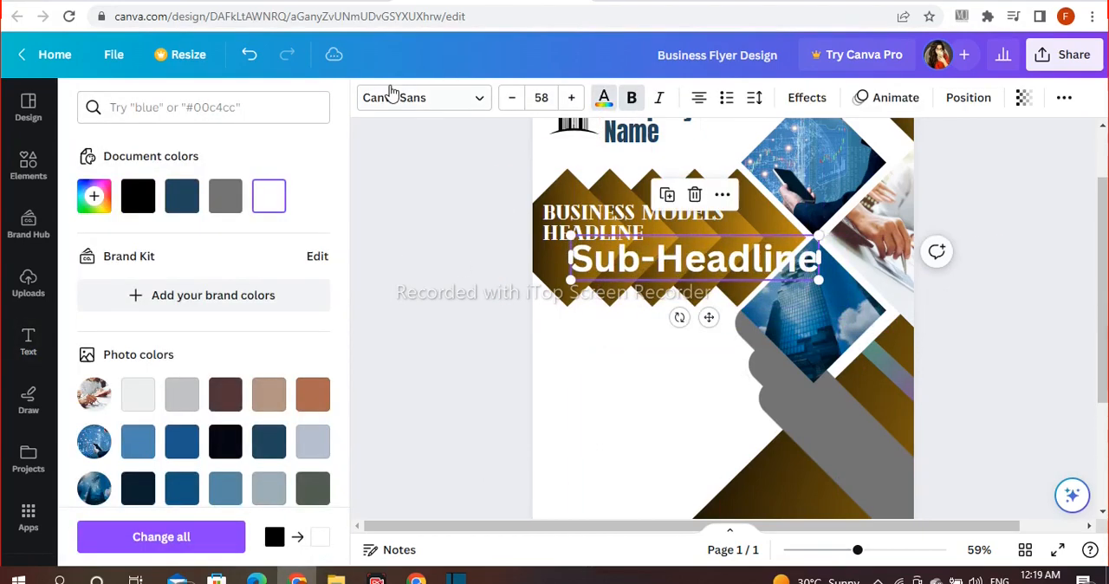
Step: Set the sub-headline's font to Comic Sans and shrink it to fit beneath the right end of the main headline
{"action": "left_click", "coordinate": [394, 97]}
{"action": "left_click", "coordinate": [130, 364]}
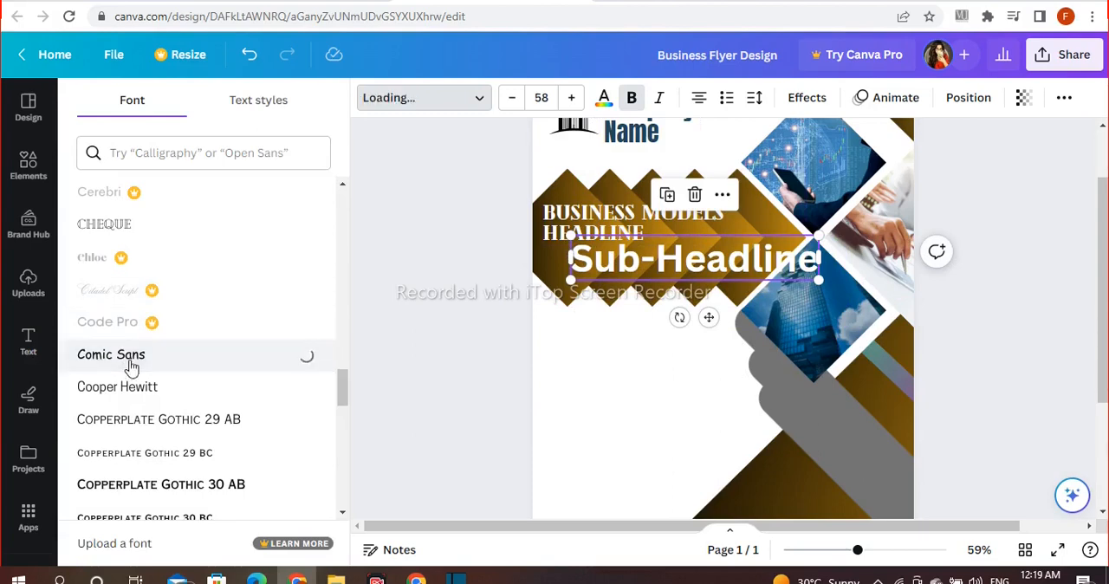
{"action": "left_click_drag", "start_coordinate": [816, 241], "coordinate": [690, 260]}
{"action": "left_click_drag", "start_coordinate": [638, 317], "coordinate": [702, 298]}
{"action": "left_click_drag", "start_coordinate": [641, 241], "coordinate": [652, 243]}
{"action": "left_click_drag", "start_coordinate": [705, 295], "coordinate": [700, 293]}
{"action": "left_click", "coordinate": [472, 271]}
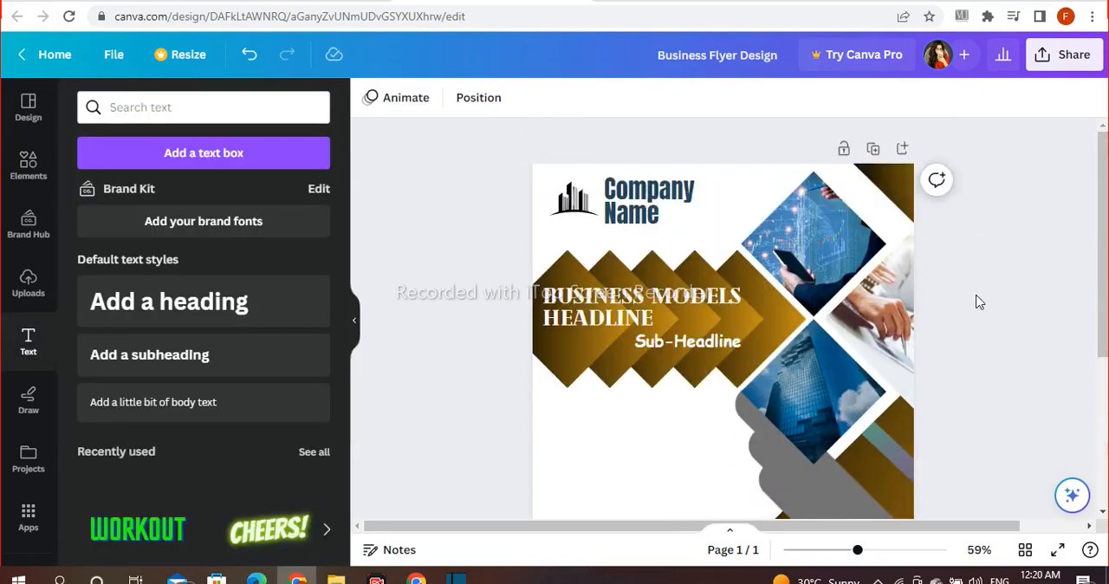
Step: Add an "About US!" heading at size 42.3 in the white area just below the diamond shapes
{"action": "scroll", "coordinate": [979, 301], "scroll_direction": "down", "scroll_amount": 5}
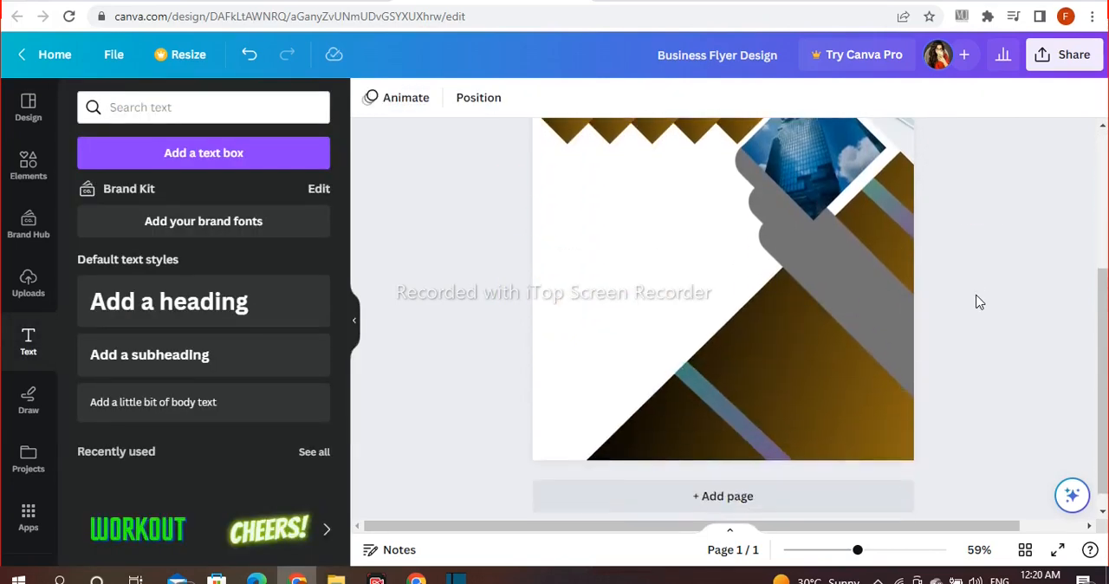
{"action": "left_click", "coordinate": [285, 299]}
{"action": "key", "text": "BackSpace"}
{"action": "type", "text": "About US"}
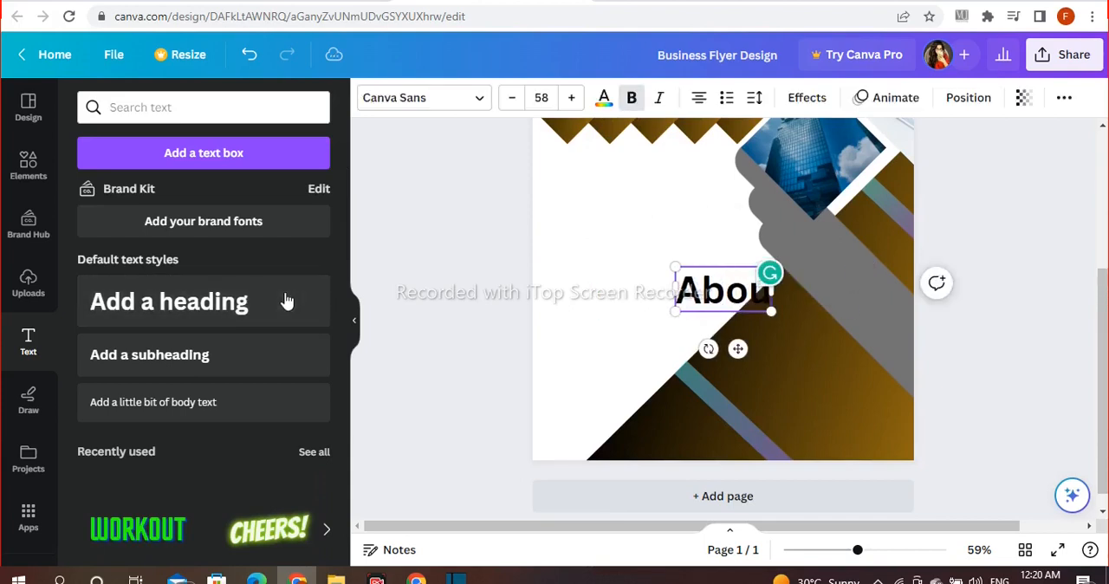
{"action": "type", "text": "!"}
{"action": "left_click", "coordinate": [388, 287]}
{"action": "left_click_drag", "start_coordinate": [694, 293], "coordinate": [603, 194]}
{"action": "left_click_drag", "start_coordinate": [544, 167], "coordinate": [592, 184]}
Step: Set the "About US!" heading's font to Gagalin
{"action": "left_click", "coordinate": [604, 99]}
{"action": "left_click", "coordinate": [604, 99]}
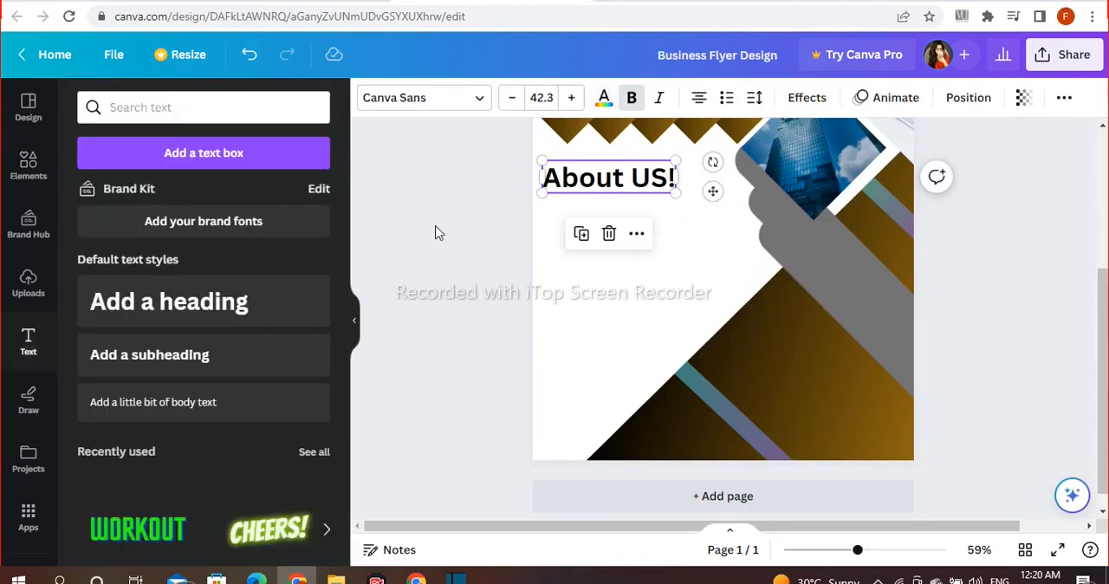
{"action": "left_click", "coordinate": [411, 98]}
{"action": "scroll", "coordinate": [240, 260], "scroll_direction": "down", "scroll_amount": 8}
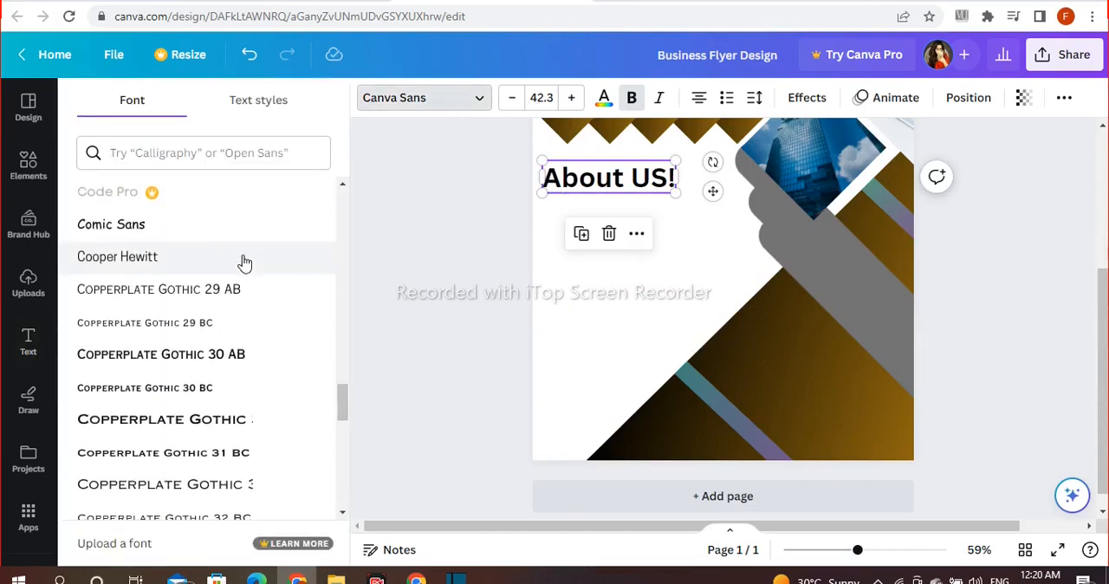
{"action": "left_click", "coordinate": [112, 420]}
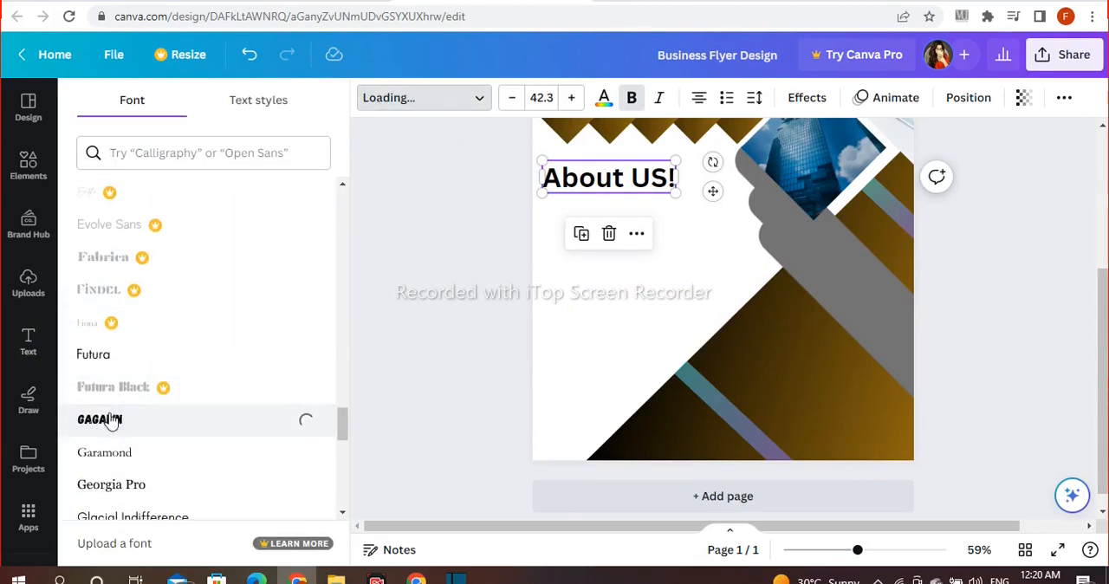
{"action": "key", "text": "Escape"}
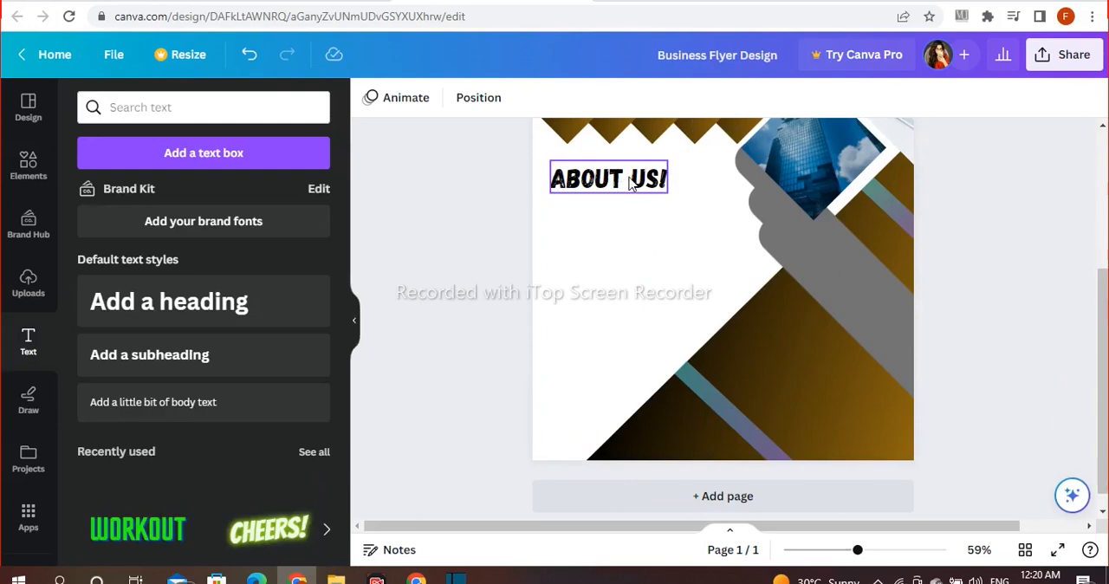
Step: Underline the "About US!" heading and nudge it slightly toward the page's left edge
{"action": "left_click", "coordinate": [1066, 99]}
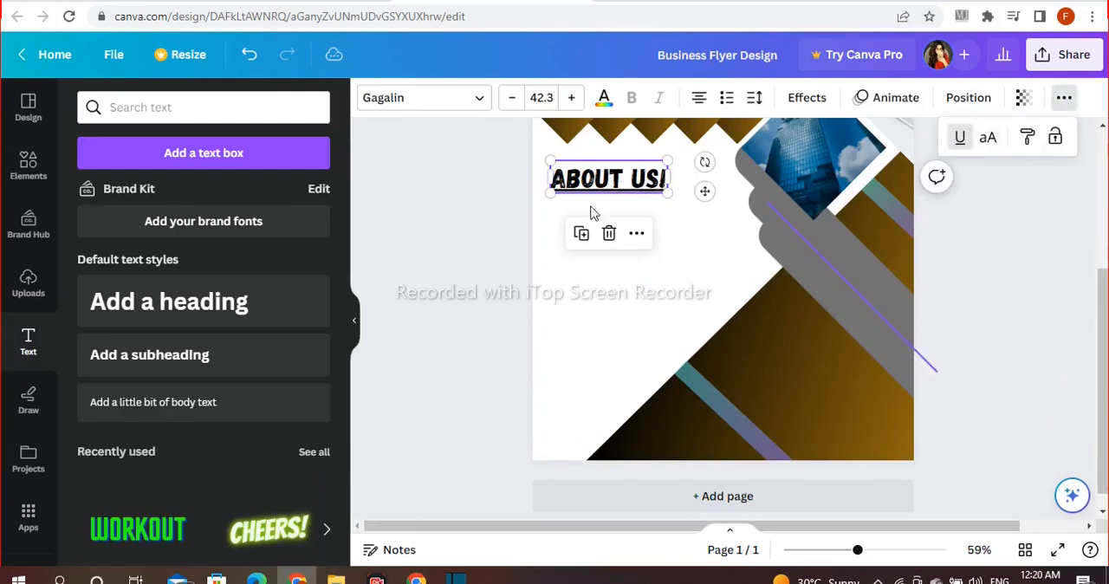
{"action": "left_click", "coordinate": [395, 208]}
{"action": "left_click", "coordinate": [580, 196]}
{"action": "left_click", "coordinate": [415, 232]}
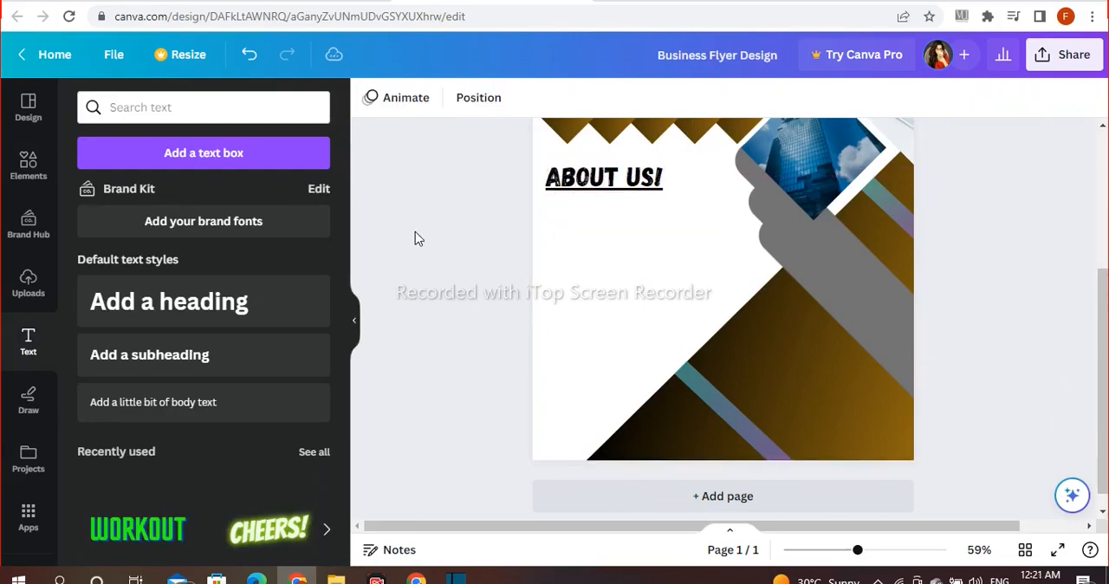
Step: Paste the numbered company-information list as body text and shrink it to size 9.4 under the "About US!" heading
{"action": "left_click", "coordinate": [230, 418]}
{"action": "key", "text": "BackSpace"}
{"action": "type", "text": "Basic company information. Cover the company overview like an introduction for your business. ... Ownership and management team. ... Company history. ... Mission statement. ... Product, service and customer. ... Future goals. ... Start with the elevator pitch. ... Stick to the basics."}
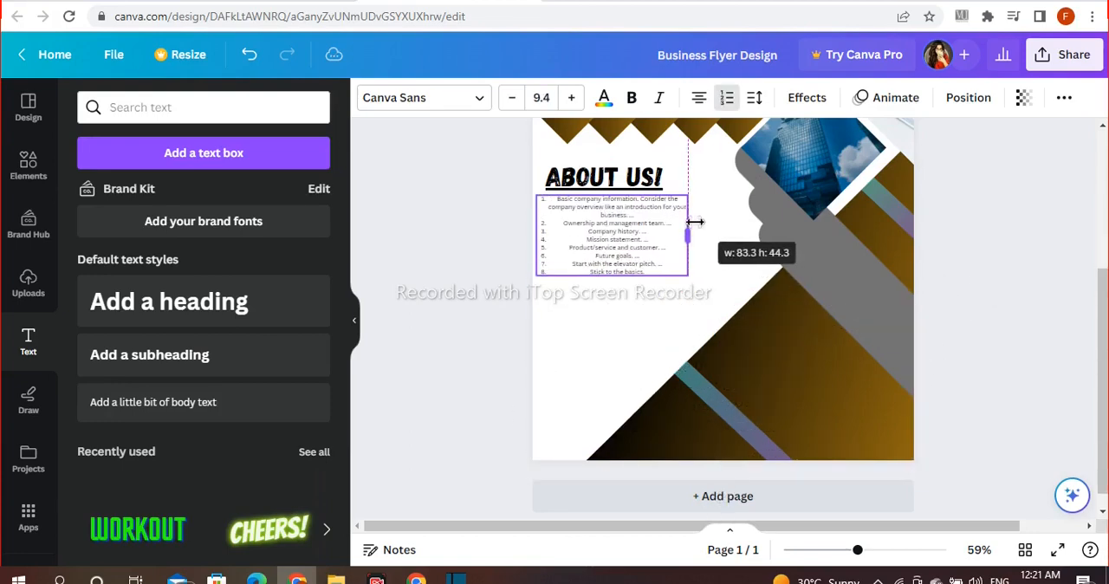
{"action": "left_click_drag", "start_coordinate": [689, 219], "coordinate": [715, 233]}
Step: Make the numbered list bold and italic, and enlarge it to size 10.9
{"action": "left_click", "coordinate": [632, 104]}
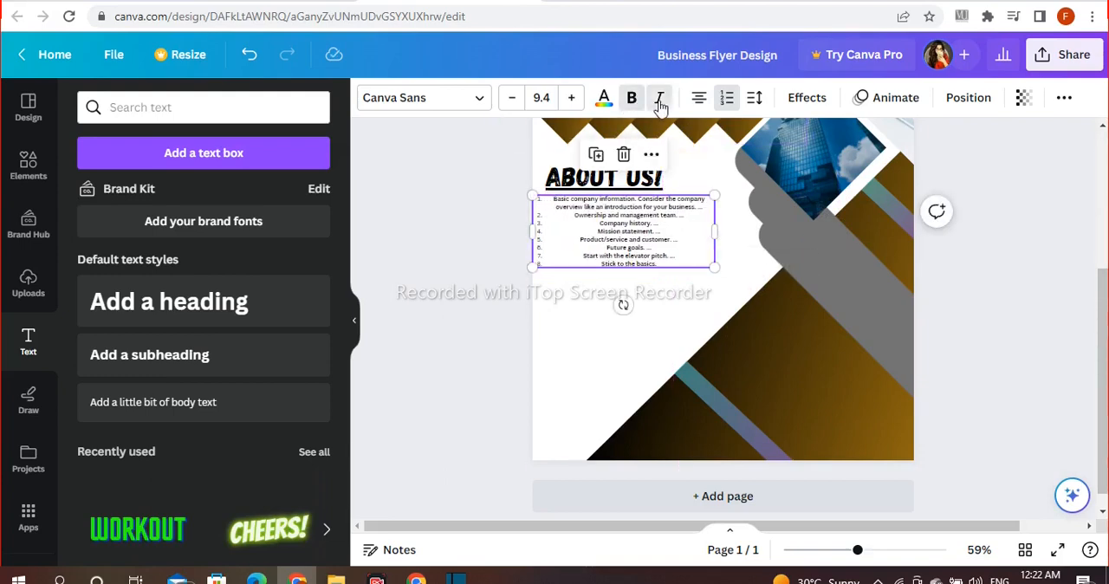
{"action": "left_click", "coordinate": [660, 104]}
{"action": "left_click", "coordinate": [998, 262]}
{"action": "left_click", "coordinate": [582, 232]}
{"action": "left_click_drag", "start_coordinate": [716, 267], "coordinate": [742, 279]}
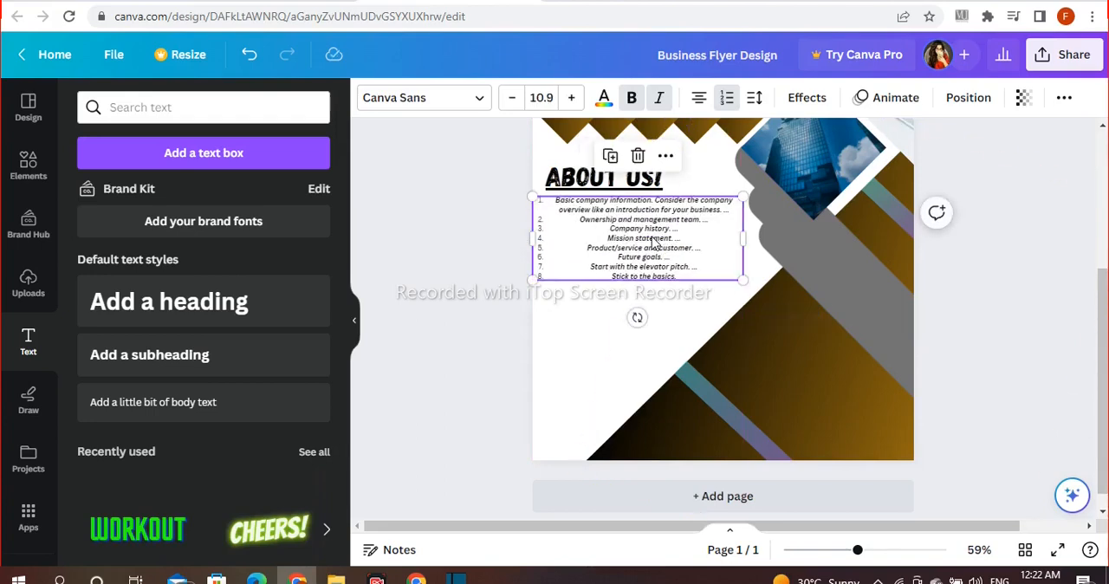
{"action": "left_click", "coordinate": [418, 214]}
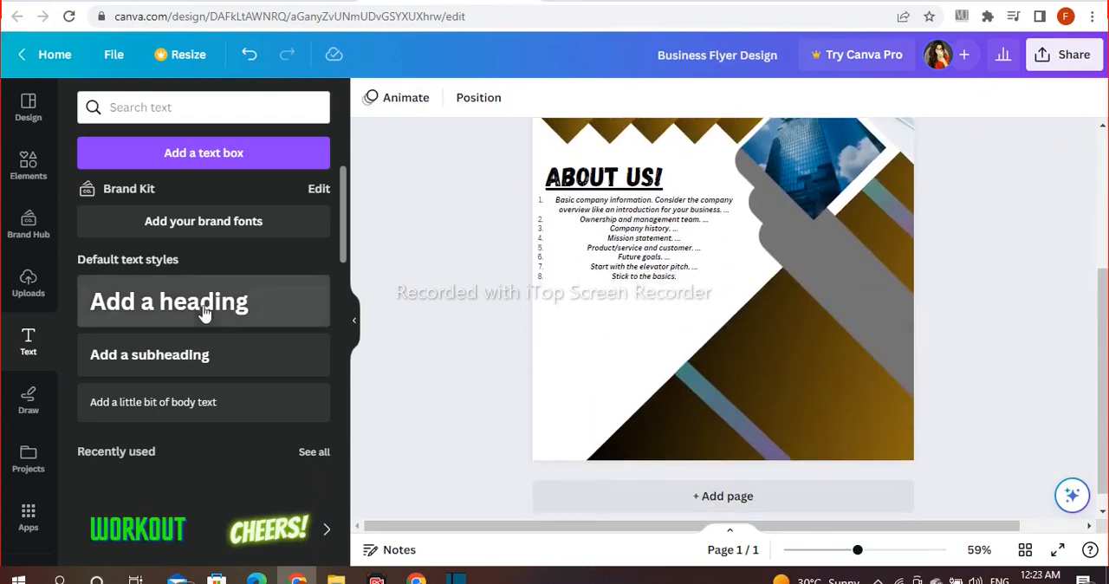
Step: Add a heading that reads "Contact Us" with the placeholder phone number on its second line
{"action": "left_click", "coordinate": [169, 301]}
{"action": "key", "text": "BackSpace"}
{"action": "type", "text": "Contact Us "}
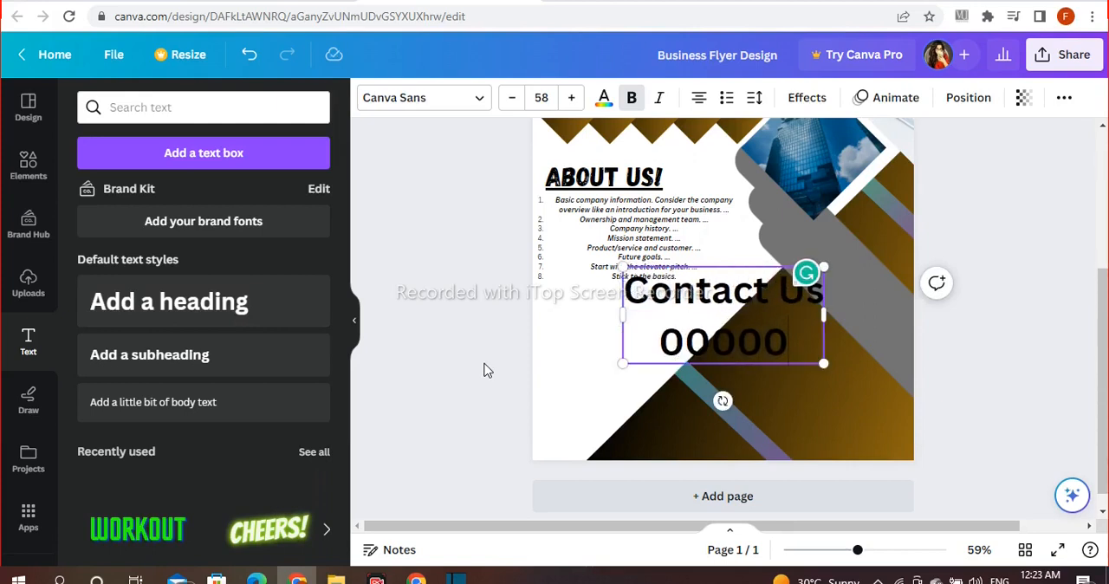
{"action": "type", "text": "0000-0000000"}
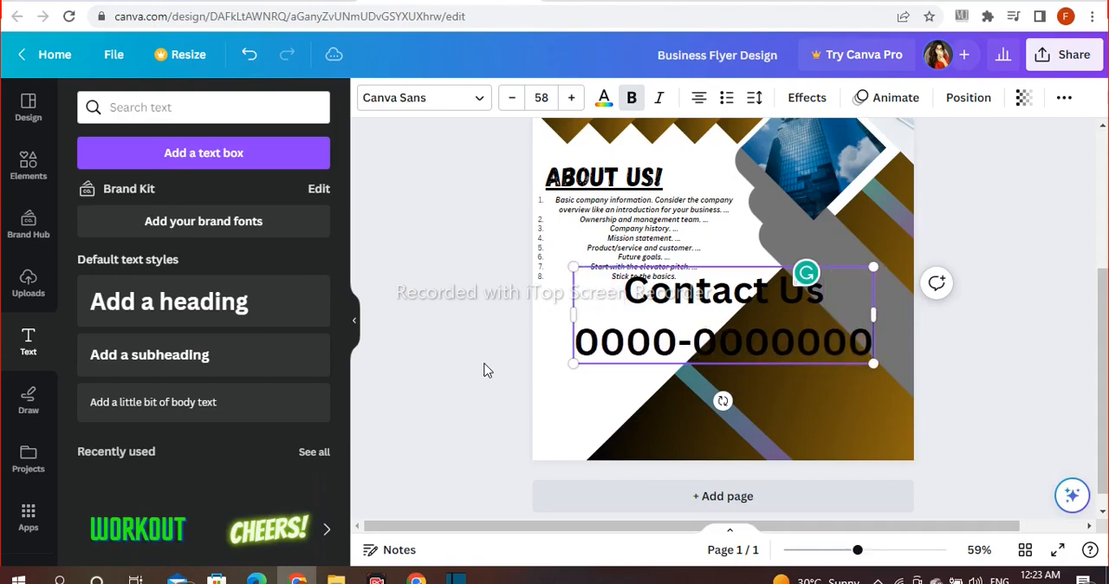
{"action": "left_click", "coordinate": [488, 370]}
Step: Tighten the contact text's line spacing and shrink it to size 29 in the white area below the numbered list
{"action": "left_click", "coordinate": [736, 321]}
{"action": "left_click", "coordinate": [754, 97]}
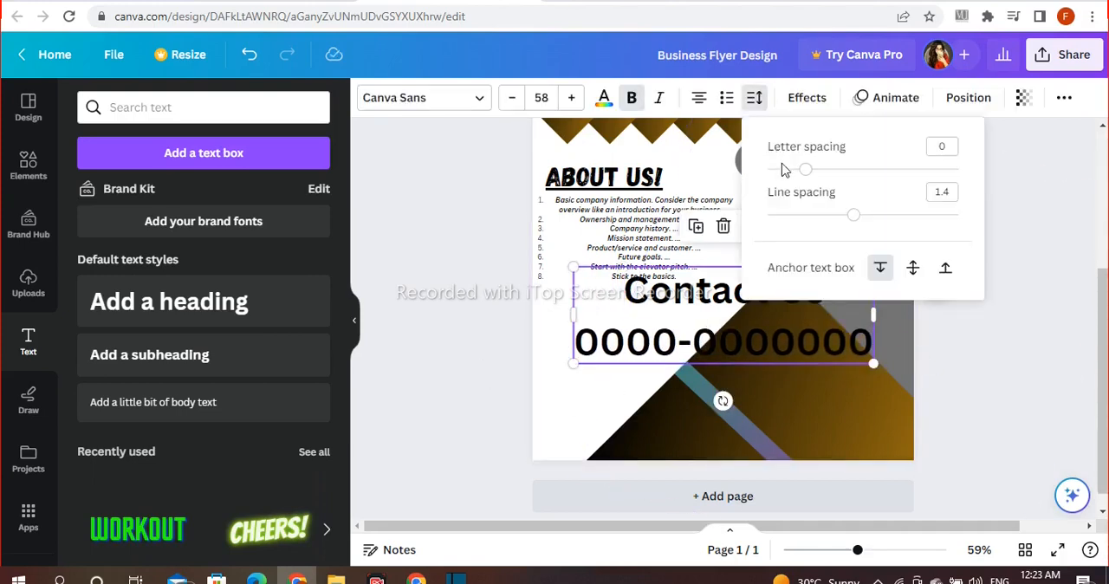
{"action": "left_click_drag", "start_coordinate": [856, 220], "coordinate": [808, 220]}
{"action": "left_click_drag", "start_coordinate": [846, 282], "coordinate": [793, 334]}
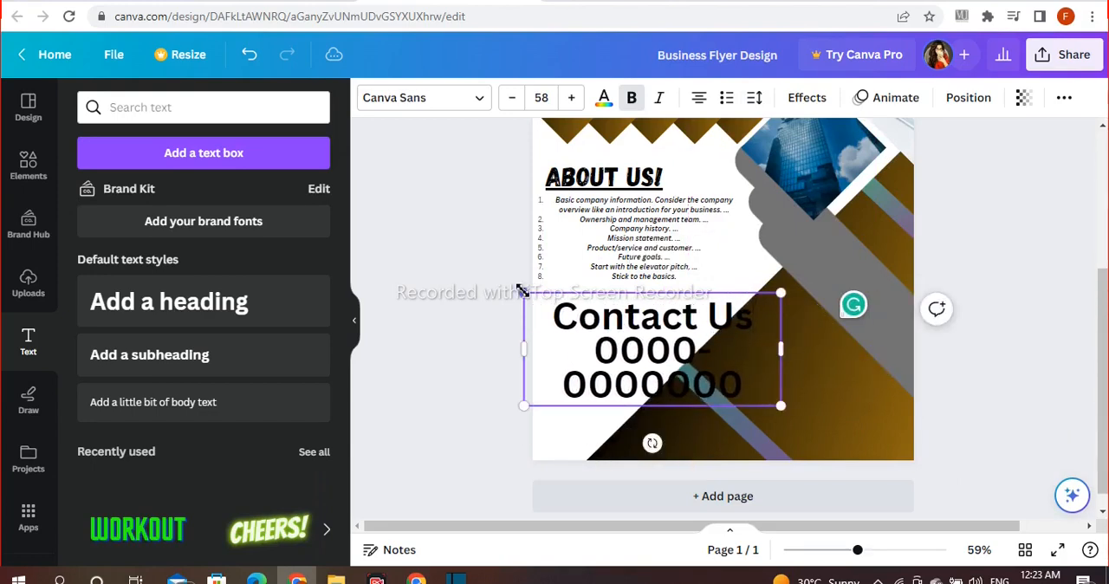
{"action": "left_click", "coordinate": [481, 297]}
{"action": "left_click", "coordinate": [713, 332]}
{"action": "left_click_drag", "start_coordinate": [781, 405], "coordinate": [596, 363]}
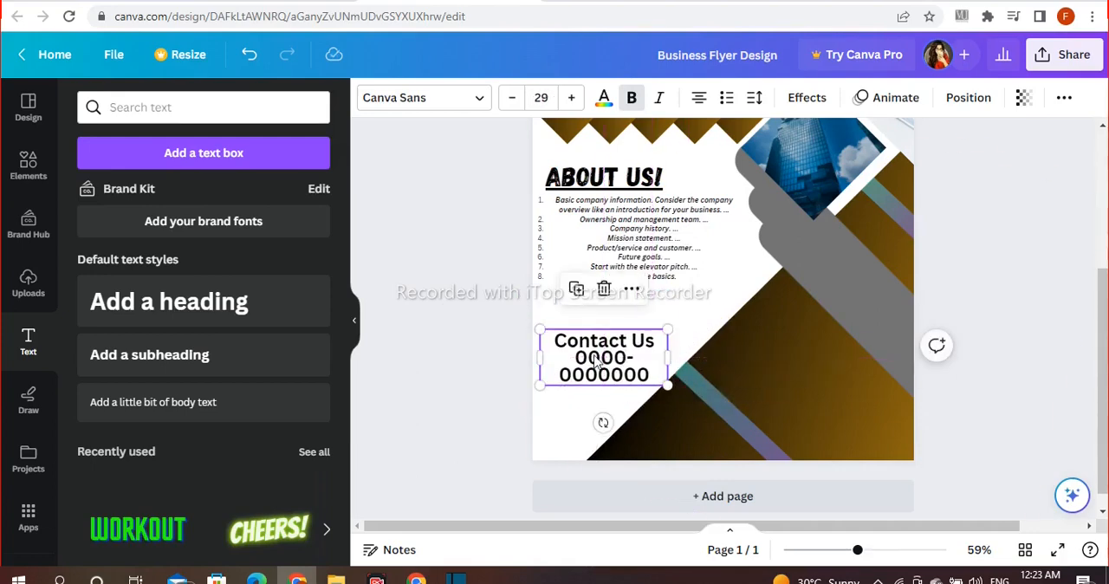
Step: Left-align the contact text at size 25.5 and widen its box so the phone number fits on one line
{"action": "left_click", "coordinate": [478, 351]}
{"action": "left_click", "coordinate": [604, 355]}
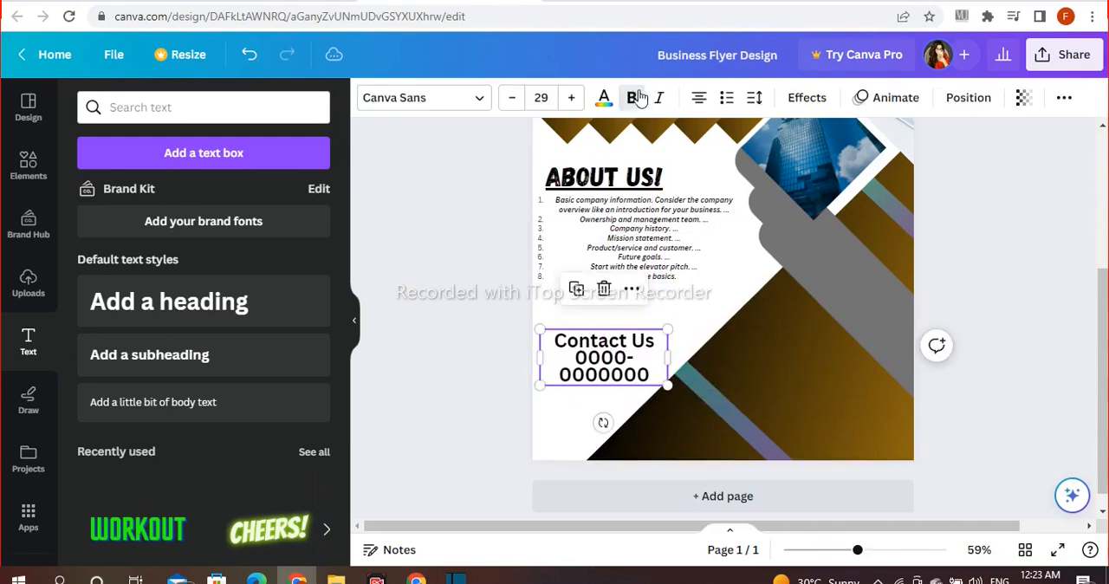
{"action": "left_click", "coordinate": [697, 99]}
{"action": "left_click_drag", "start_coordinate": [667, 355], "coordinate": [692, 334]}
{"action": "left_click_drag", "start_coordinate": [603, 356], "coordinate": [607, 350]}
Step: Set the contact text's font to Eczar SemiBold and narrow its box to about 72.2 wide
{"action": "left_click", "coordinate": [459, 103]}
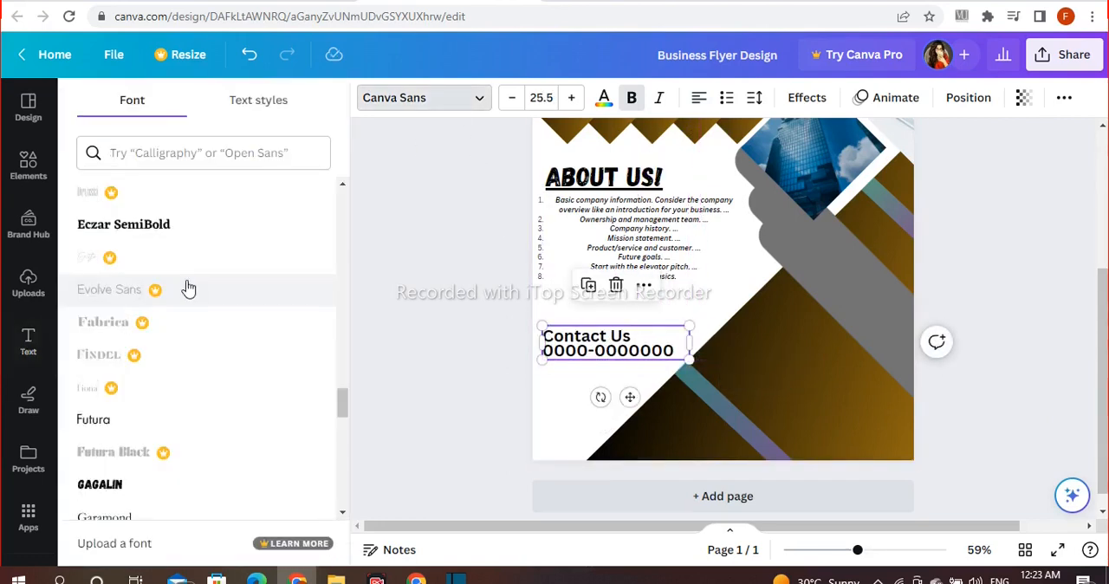
{"action": "left_click", "coordinate": [203, 240]}
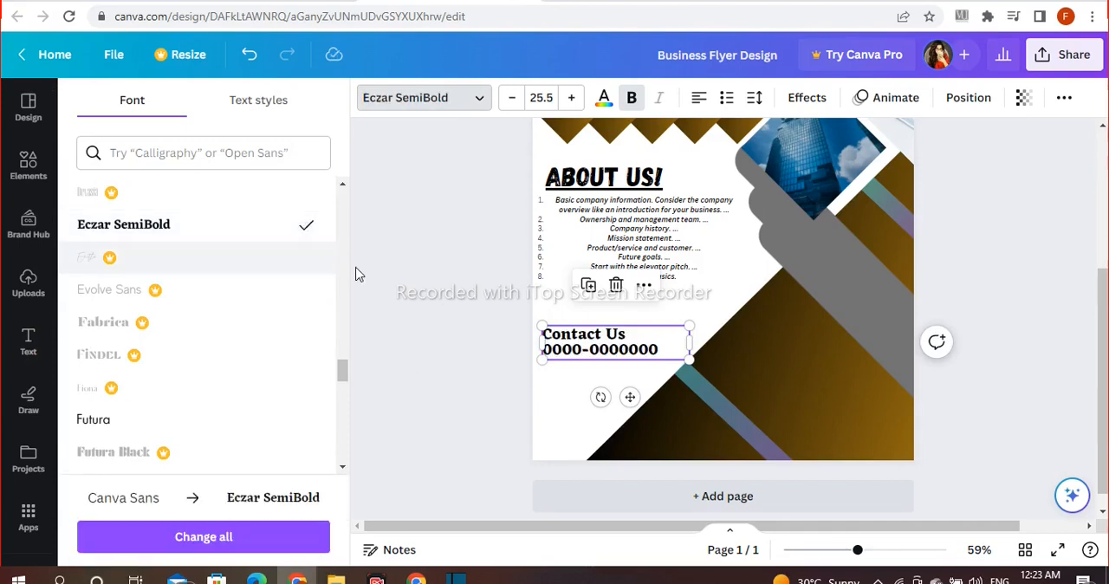
{"action": "left_click", "coordinate": [410, 280]}
{"action": "left_click", "coordinate": [585, 352]}
{"action": "left_click_drag", "start_coordinate": [690, 347], "coordinate": [678, 346]}
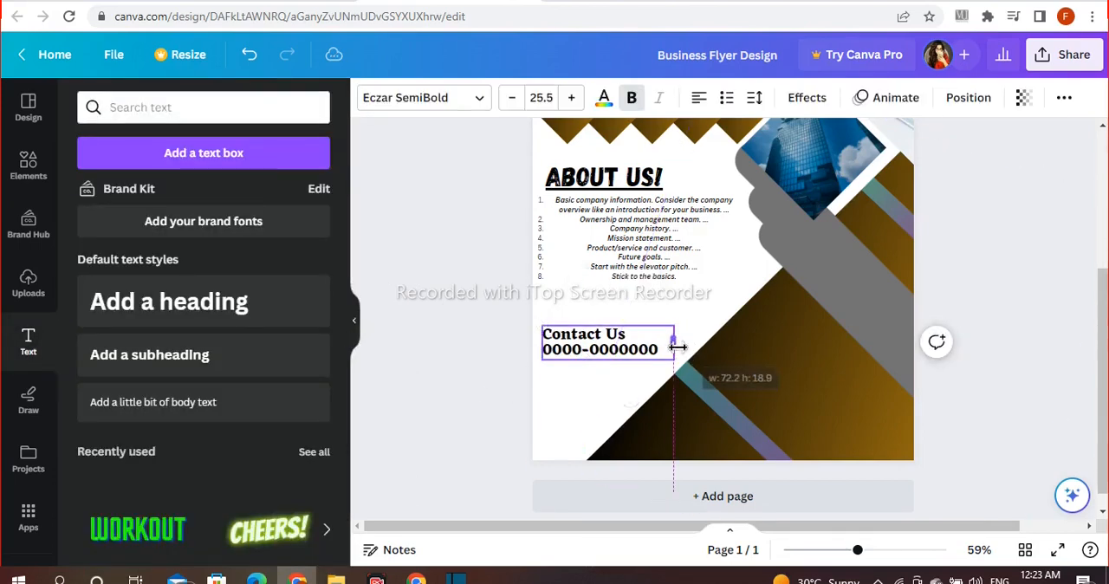
{"action": "left_click", "coordinate": [482, 337]}
Step: Find a round blue Twitter logo among the elements, shrink it to a small icon and place it under the contact phone number
{"action": "left_click", "coordinate": [27, 165]}
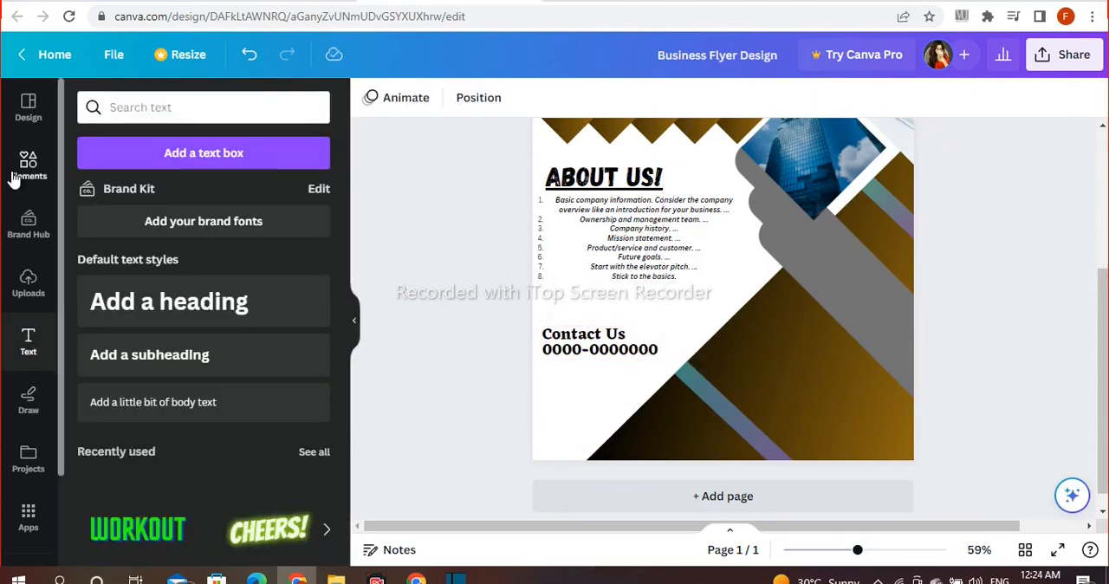
{"action": "left_click", "coordinate": [285, 108]}
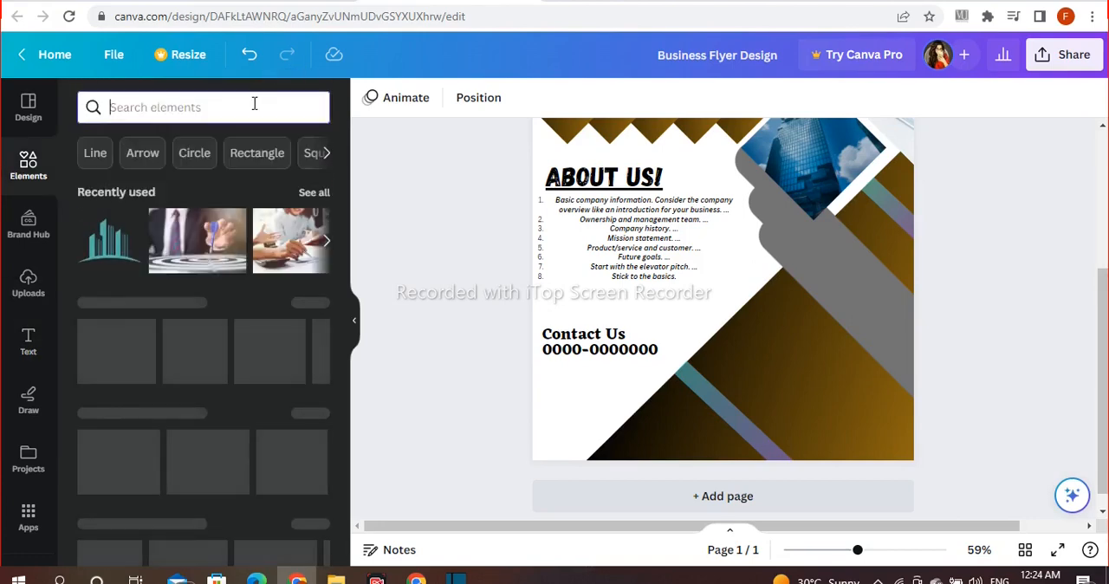
{"action": "type", "text": "twitter"}
{"action": "key", "text": "Return"}
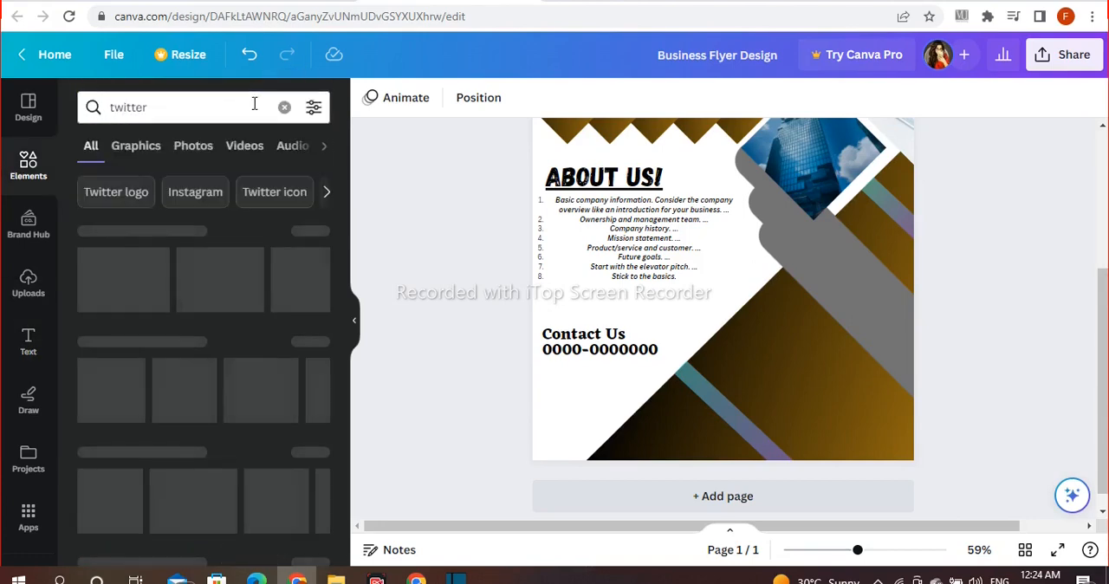
{"action": "left_click", "coordinate": [109, 279]}
{"action": "left_click_drag", "start_coordinate": [778, 160], "coordinate": [704, 320]}
{"action": "left_click_drag", "start_coordinate": [764, 223], "coordinate": [583, 394]}
{"action": "left_click_drag", "start_coordinate": [569, 446], "coordinate": [565, 436]}
{"action": "left_click", "coordinate": [463, 384]}
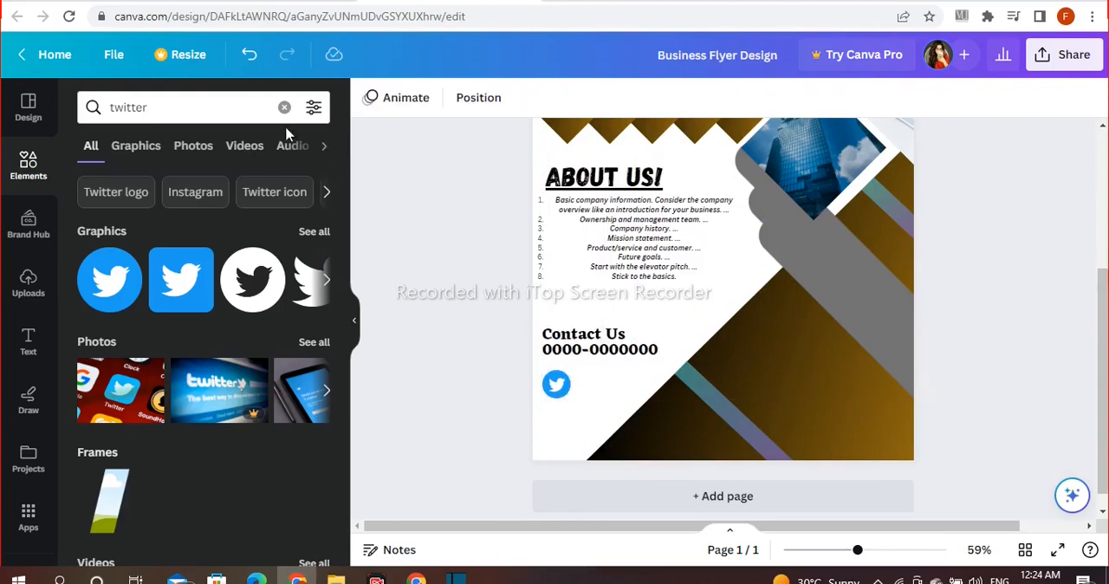
Step: Search the elements for "call", add the round black phone graphic and shrink it to a small icon
{"action": "left_click", "coordinate": [284, 106]}
{"action": "type", "text": "call"}
{"action": "key", "text": "Return"}
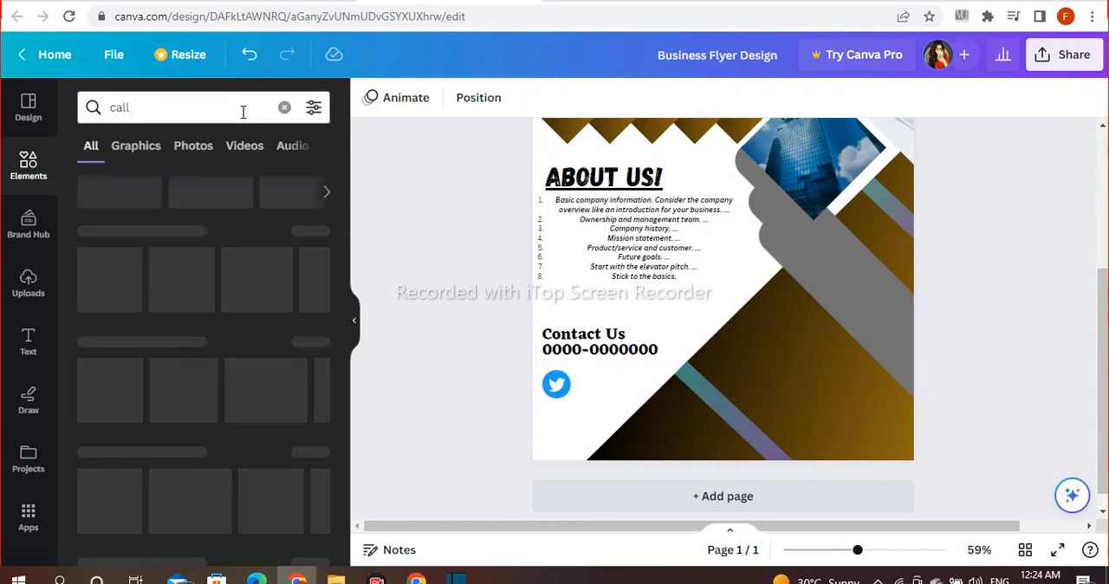
{"action": "left_click", "coordinate": [107, 306]}
{"action": "left_click_drag", "start_coordinate": [764, 202], "coordinate": [669, 329]}
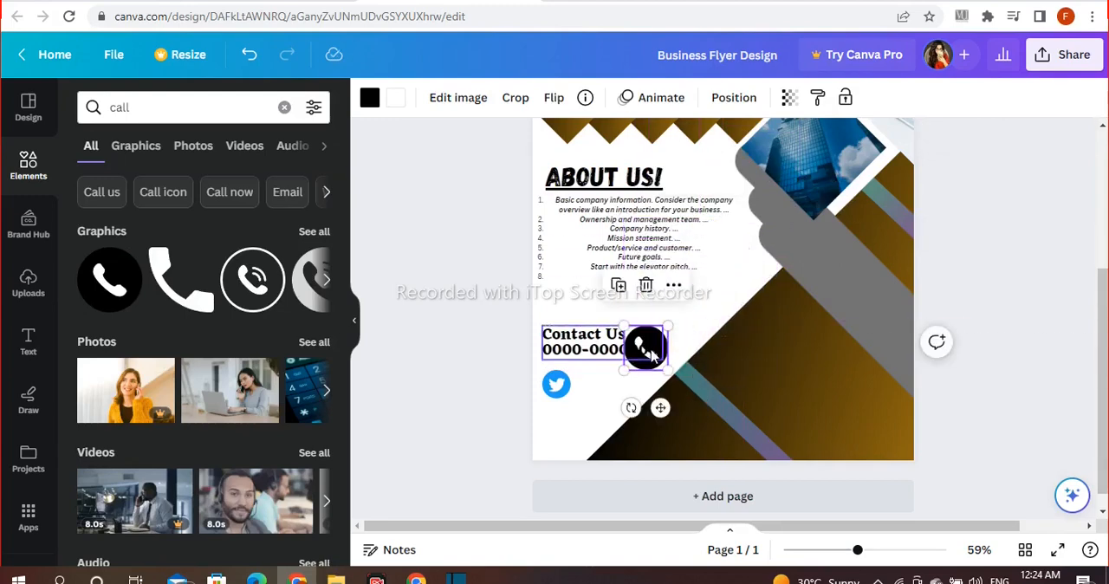
Step: Move the phone icon below the Twitter icon, match its size and leave a gap between the two
{"action": "left_click", "coordinate": [655, 354]}
{"action": "left_click", "coordinate": [646, 370]}
{"action": "left_click_drag", "start_coordinate": [662, 407], "coordinate": [571, 481]}
{"action": "left_click_drag", "start_coordinate": [580, 398], "coordinate": [570, 423]}
{"action": "mouse_move", "coordinate": [564, 480]}
{"action": "left_mouse_down"}
{"action": "mouse_move", "coordinate": [574, 491]}
{"action": "mouse_move", "coordinate": [564, 492]}
{"action": "left_mouse_up"}
{"action": "left_click_drag", "start_coordinate": [564, 426], "coordinate": [562, 436]}
{"action": "left_click_drag", "start_coordinate": [561, 488], "coordinate": [568, 488]}
{"action": "left_click", "coordinate": [569, 433]}
{"action": "left_click", "coordinate": [559, 442]}
{"action": "left_click_drag", "start_coordinate": [565, 432], "coordinate": [570, 427]}
{"action": "left_click", "coordinate": [433, 332]}
Step: Search the elements for "insta", add the gradient Instagram logo, shrink it and place it between the Twitter and phone icons
{"action": "left_click", "coordinate": [285, 108]}
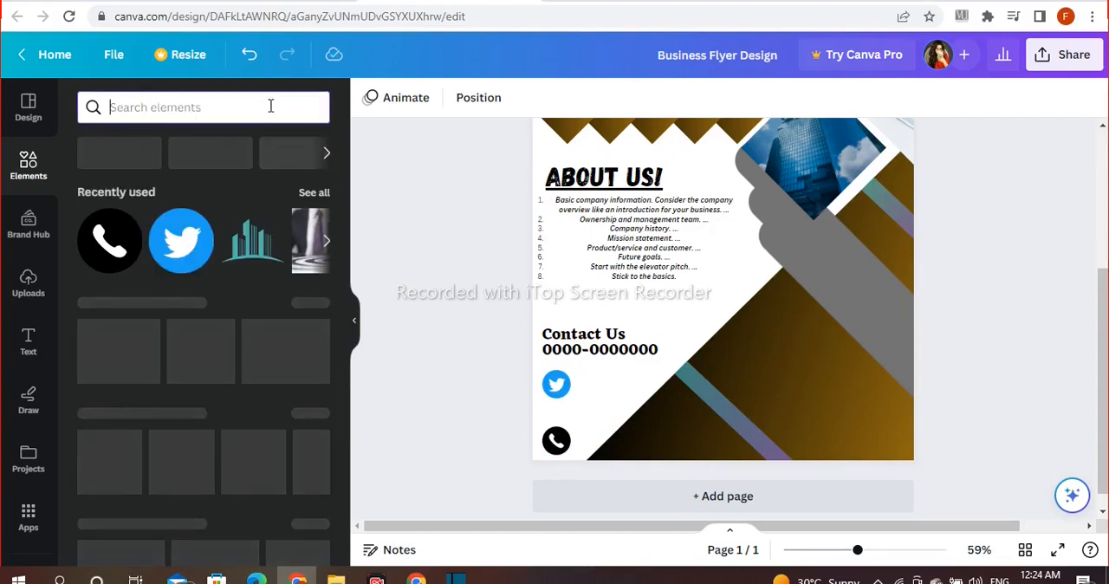
{"action": "type", "text": "insta"}
{"action": "key", "text": "Return"}
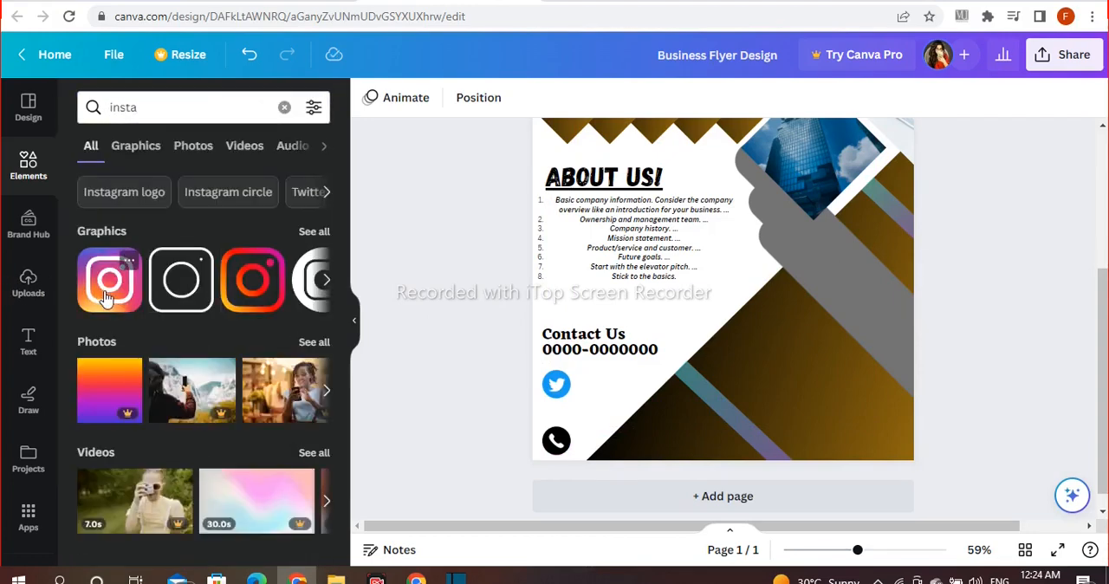
{"action": "left_click", "coordinate": [119, 300]}
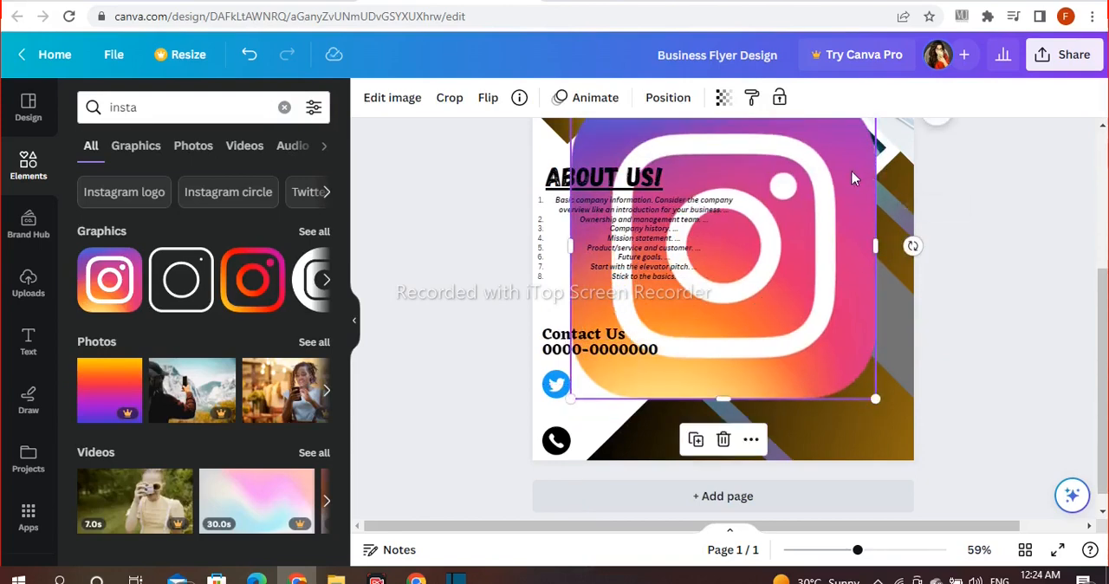
{"action": "left_click_drag", "start_coordinate": [854, 176], "coordinate": [854, 217]}
{"action": "left_click_drag", "start_coordinate": [875, 136], "coordinate": [612, 437]}
{"action": "left_click_drag", "start_coordinate": [598, 475], "coordinate": [568, 428]}
Step: Line up the Twitter, Instagram and phone icons in an evenly spaced column at the flyer's lower-left corner
{"action": "left_click", "coordinate": [551, 386]}
{"action": "left_click", "coordinate": [595, 411]}
{"action": "left_click", "coordinate": [526, 427]}
{"action": "left_click", "coordinate": [555, 441]}
{"action": "left_click_drag", "start_coordinate": [565, 492], "coordinate": [565, 511]}
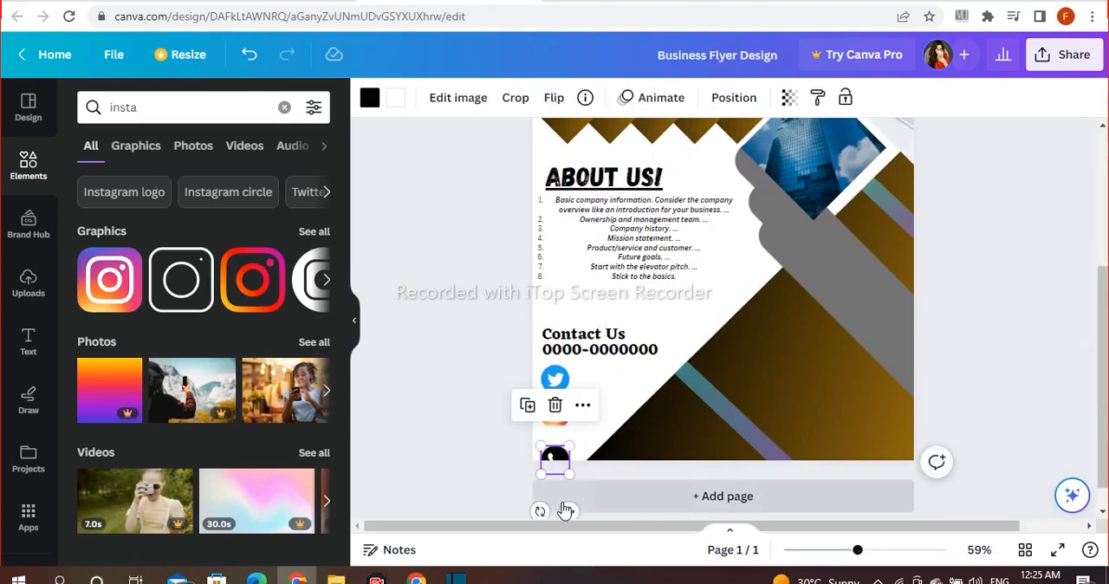
{"action": "left_click_drag", "start_coordinate": [565, 468], "coordinate": [563, 452]}
{"action": "left_click", "coordinate": [462, 406]}
{"action": "left_click", "coordinate": [29, 341]}
{"action": "left_click", "coordinate": [185, 302]}
{"action": "key", "text": "BackSpace"}
{"action": "type", "text": "www.website."}
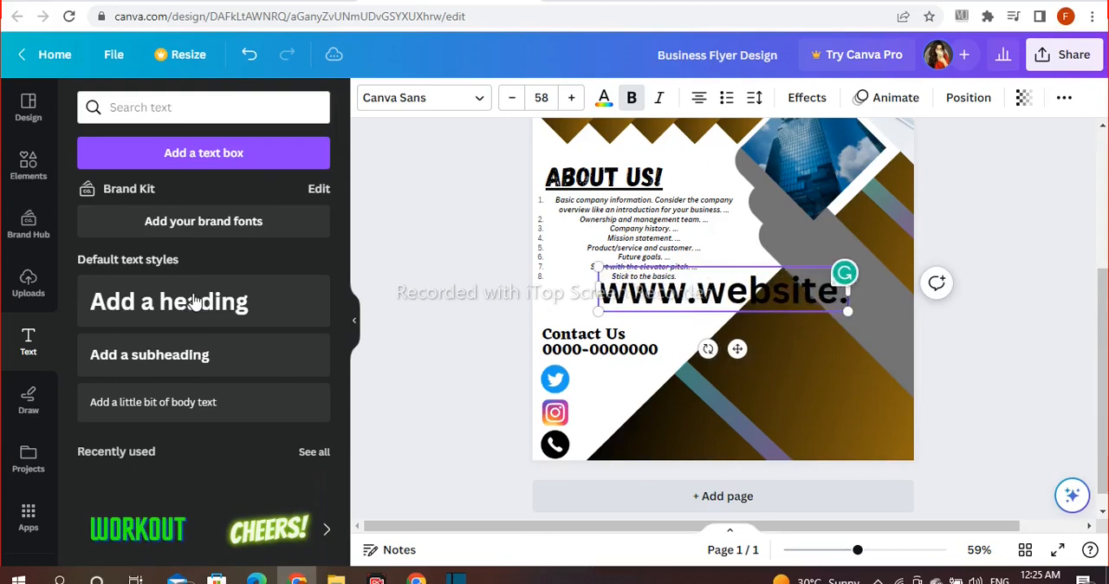
{"action": "type", "text": "com"}
{"action": "left_click_drag", "start_coordinate": [552, 272], "coordinate": [698, 295]}
{"action": "left_click_drag", "start_coordinate": [801, 348], "coordinate": [789, 495]}
Step: Set the website text to the bold Copperplate Gothic BC font and colour it white
{"action": "left_click", "coordinate": [445, 97]}
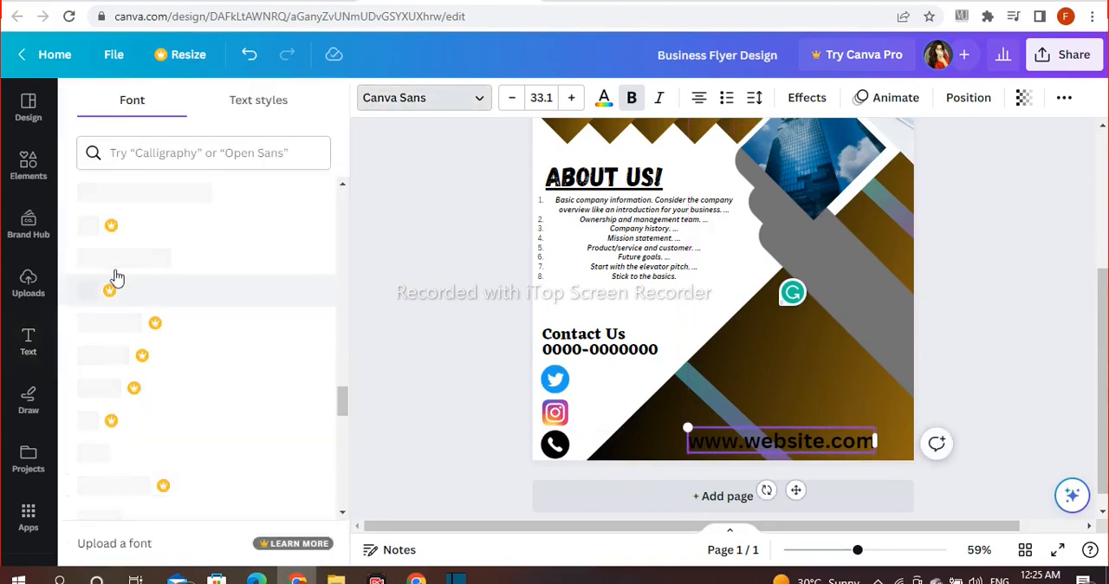
{"action": "left_click", "coordinate": [223, 485]}
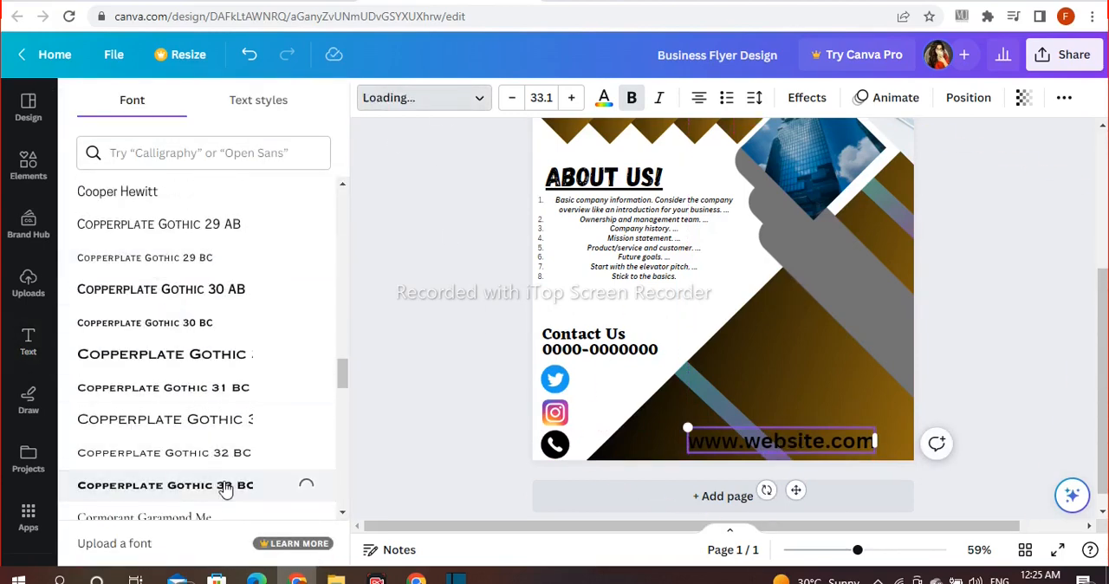
{"action": "left_click", "coordinate": [604, 98]}
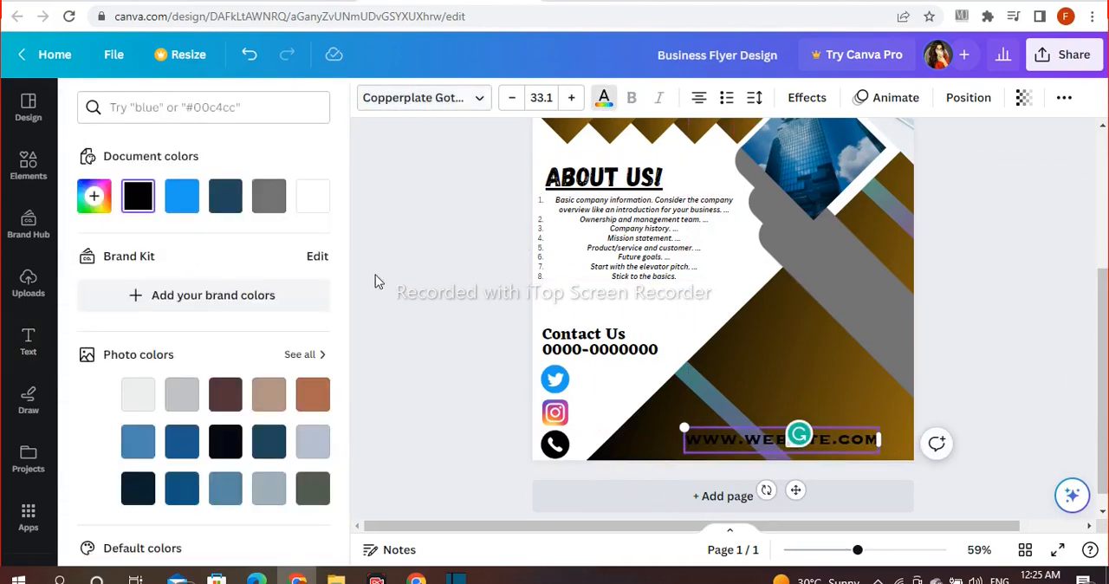
{"action": "left_click", "coordinate": [312, 196]}
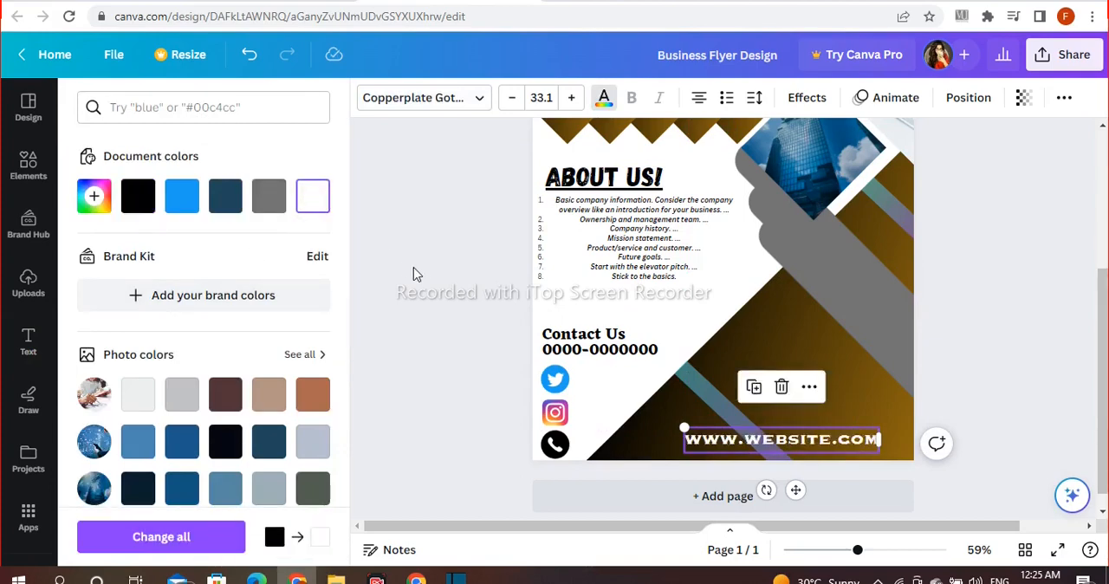
Step: Adjust the size and position of the website text along the flyer's bottom edge
{"action": "left_click", "coordinate": [418, 273]}
{"action": "left_click", "coordinate": [698, 445]}
{"action": "mouse_move", "coordinate": [687, 430]}
{"action": "left_mouse_down"}
{"action": "mouse_move", "coordinate": [671, 425]}
{"action": "mouse_move", "coordinate": [700, 439]}
{"action": "left_mouse_up"}
{"action": "left_click", "coordinate": [981, 344]}
Step: Add a two-line heading that reads "2023" and "Business Flyer"
{"action": "scroll", "coordinate": [415, 245], "scroll_direction": "down", "scroll_amount": 1}
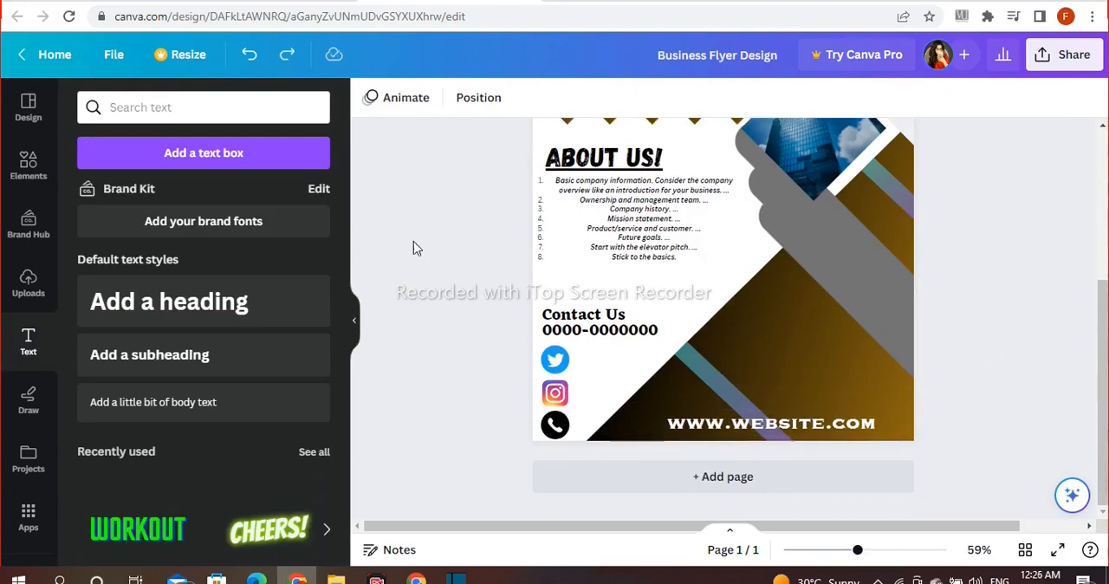
{"action": "left_click", "coordinate": [294, 305]}
{"action": "type", "text": "2023"}
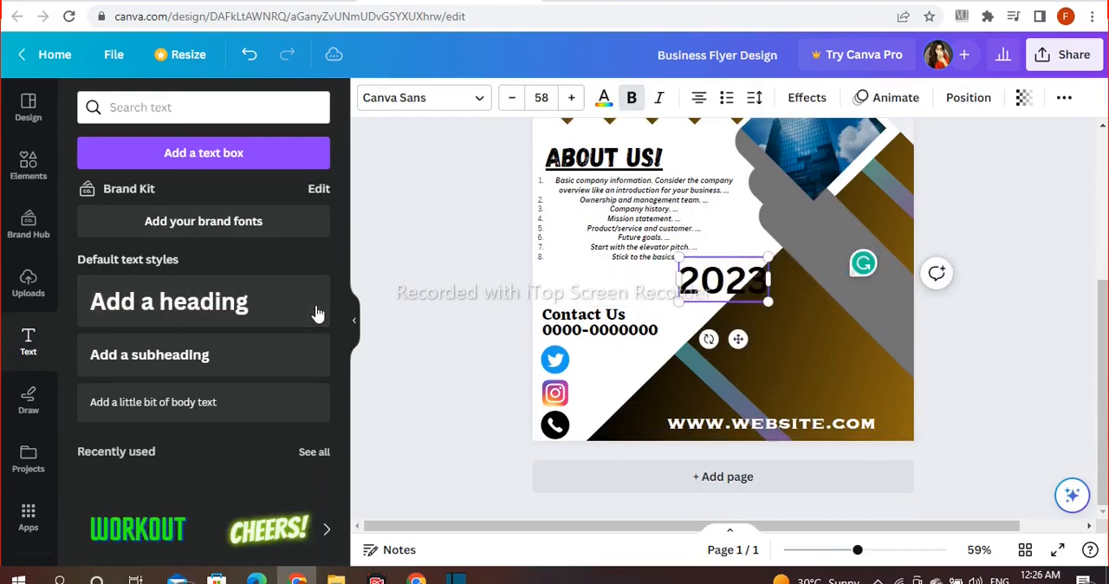
{"action": "type", "text": " Business F"}
{"action": "type", "text": "lyer"}
{"action": "left_click", "coordinate": [463, 290]}
Step: Tighten the line spacing of the "2023 Business Flyer" heading to 1.04
{"action": "left_click", "coordinate": [699, 280]}
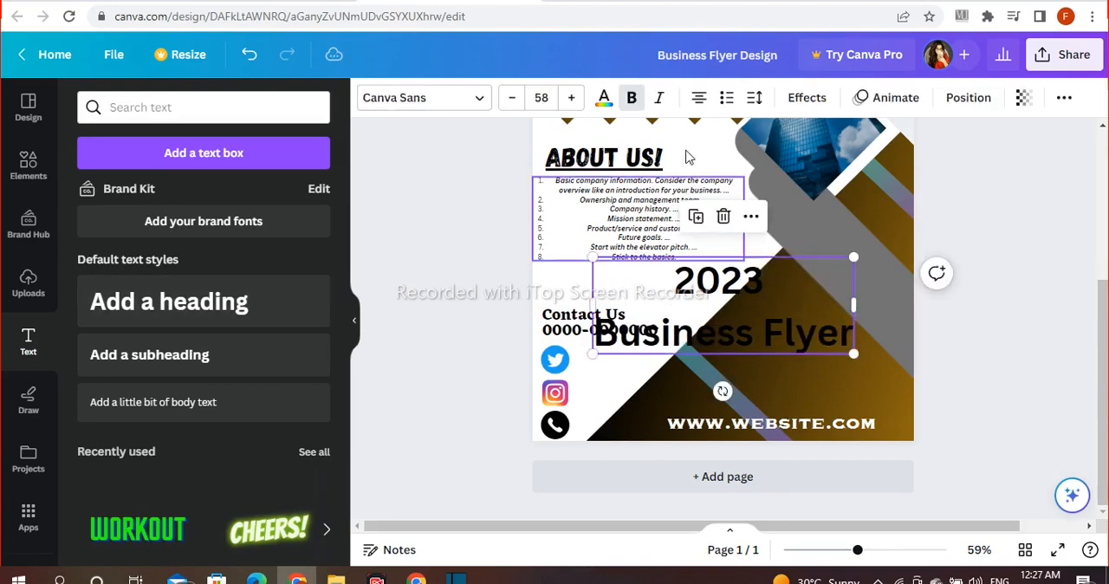
{"action": "left_click", "coordinate": [755, 97]}
{"action": "left_click_drag", "start_coordinate": [854, 215], "coordinate": [820, 215]}
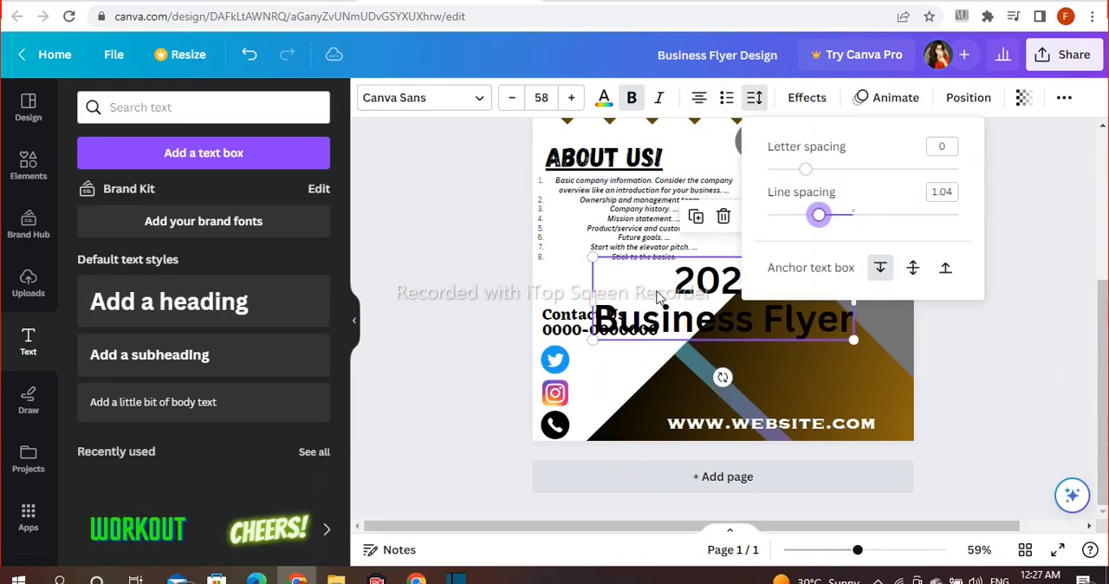
Step: Move the "2023 Business Flyer" heading onto the black-to-gold area above the website text, shrink it to size 37.4 and left-align it
{"action": "left_click", "coordinate": [656, 316]}
{"action": "left_click_drag", "start_coordinate": [655, 318], "coordinate": [739, 353]}
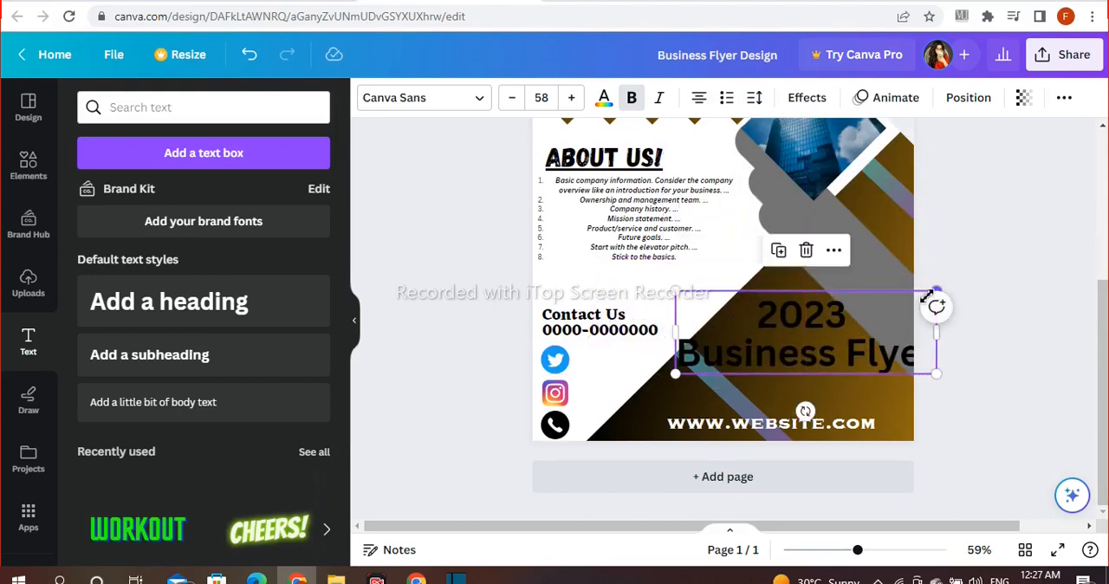
{"action": "left_click_drag", "start_coordinate": [927, 297], "coordinate": [851, 319]}
{"action": "left_click_drag", "start_coordinate": [785, 353], "coordinate": [828, 354]}
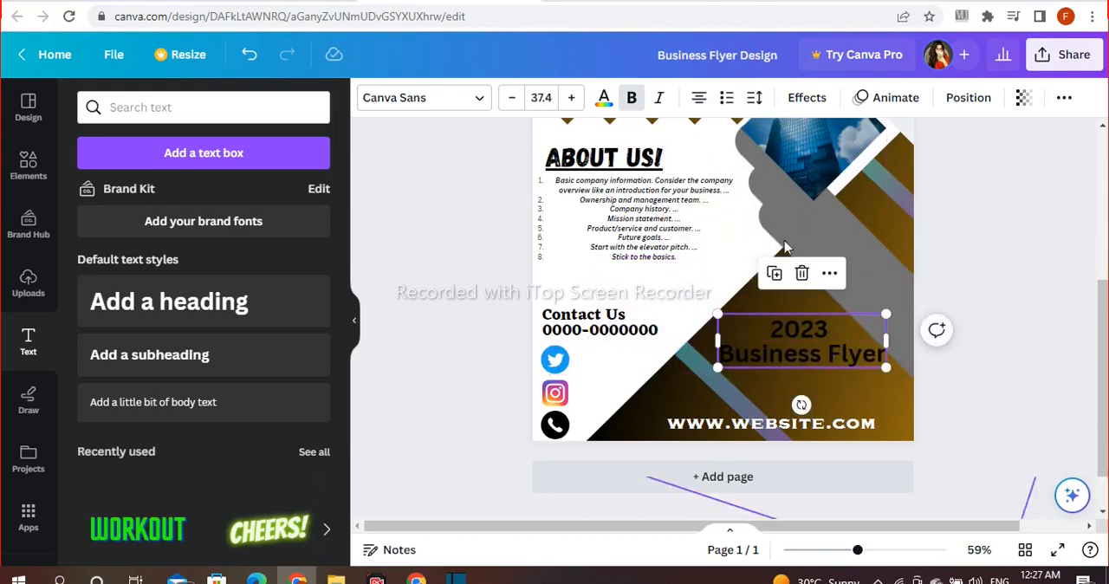
{"action": "left_click", "coordinate": [982, 252]}
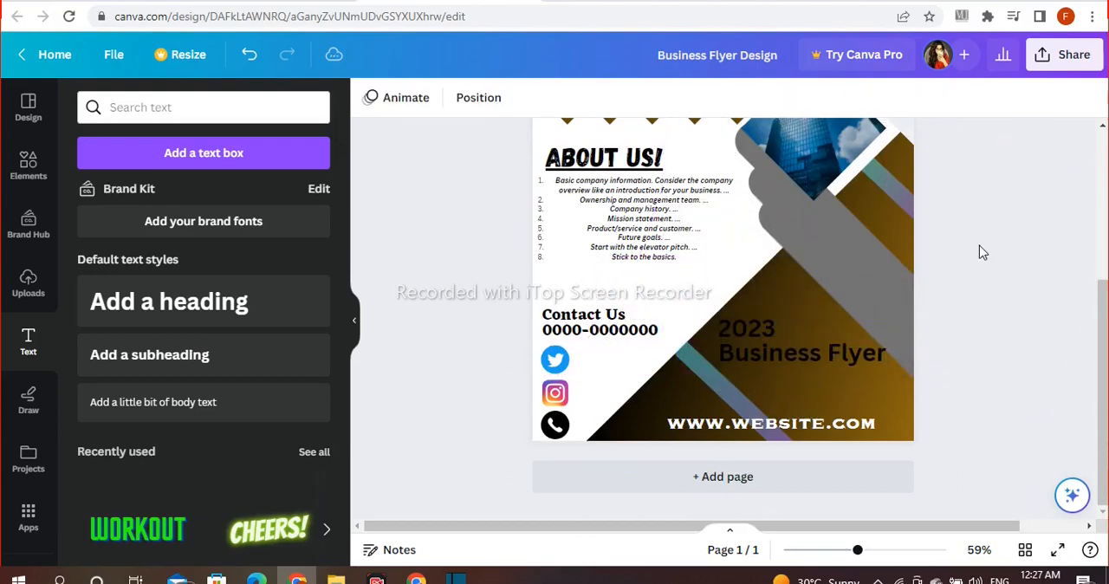
Step: Reduce the "2023 Business Flyer" heading to size 32.1, reposition it slightly and colour it white
{"action": "left_click", "coordinate": [840, 367]}
{"action": "left_click_drag", "start_coordinate": [885, 322], "coordinate": [863, 334]}
{"action": "left_click_drag", "start_coordinate": [814, 359], "coordinate": [814, 348]}
{"action": "left_click", "coordinate": [605, 98]}
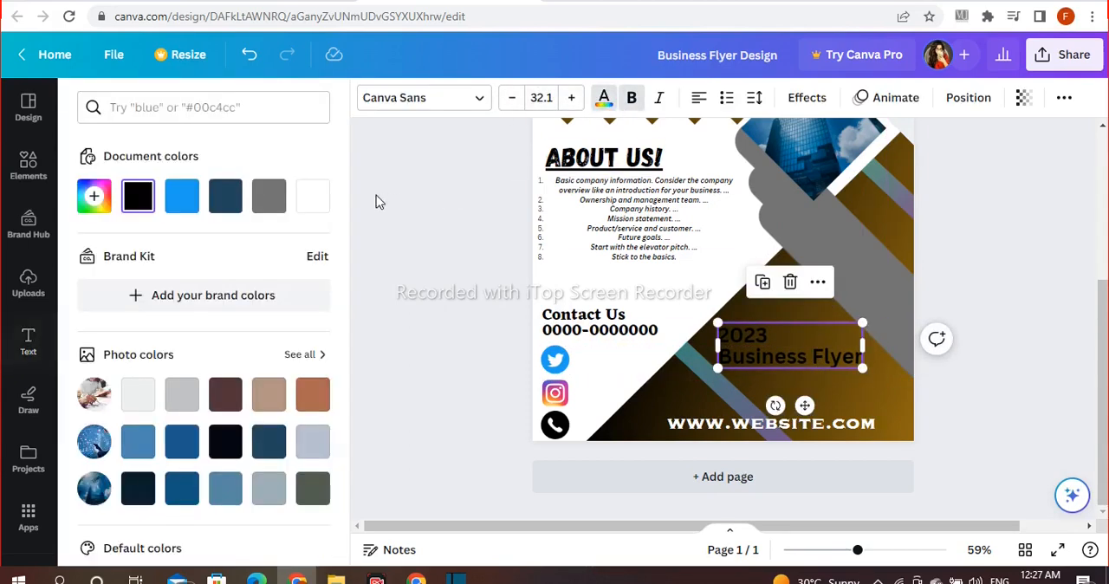
{"action": "left_click", "coordinate": [313, 196]}
{"action": "left_click", "coordinate": [440, 217]}
Step: Enlarge only the word "2023" to size 54.1 and nudge the heading up within the black-to-gold area
{"action": "left_click", "coordinate": [750, 343]}
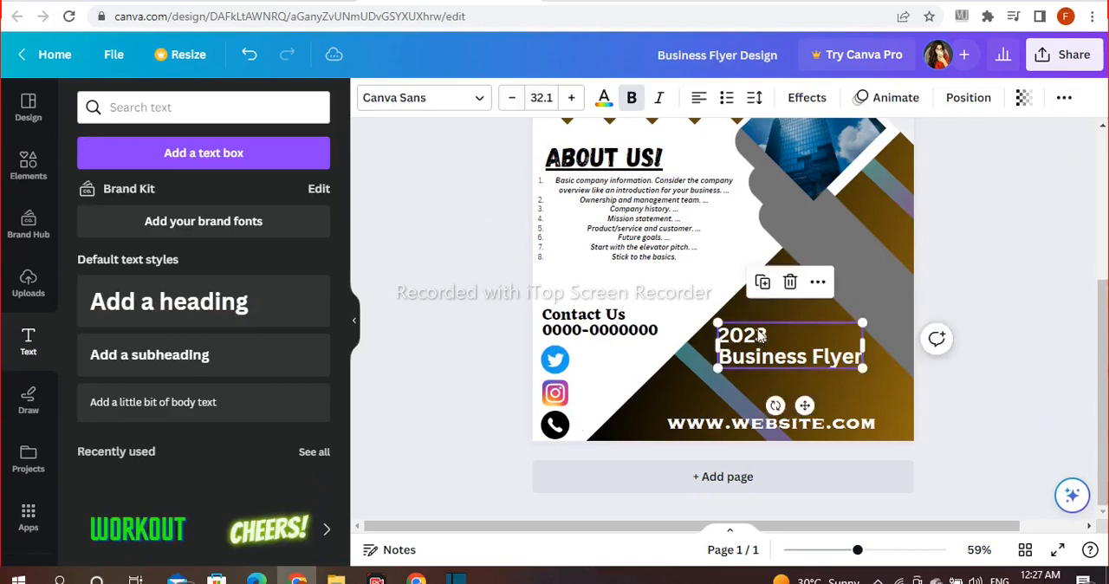
{"action": "left_click_drag", "start_coordinate": [750, 342], "coordinate": [751, 334]}
{"action": "double_click", "coordinate": [750, 333]}
{"action": "left_click", "coordinate": [572, 98]}
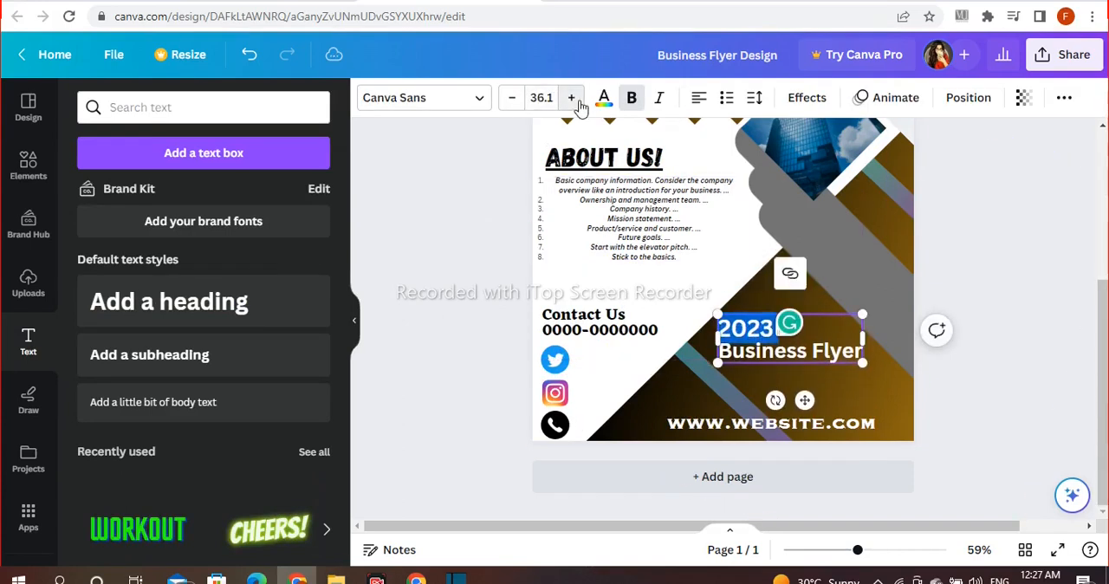
{"action": "left_click", "coordinate": [571, 98]}
{"action": "left_click", "coordinate": [572, 98]}
{"action": "left_click", "coordinate": [572, 98]}
{"action": "left_click", "coordinate": [571, 98]}
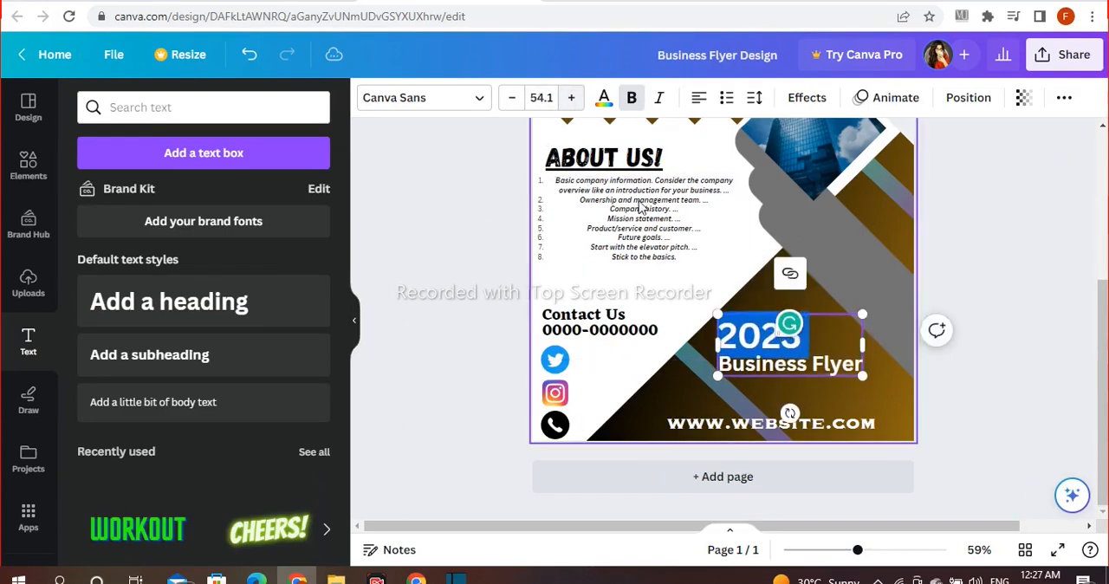
{"action": "left_click", "coordinate": [954, 221]}
{"action": "left_click_drag", "start_coordinate": [804, 342], "coordinate": [808, 333]}
{"action": "left_click", "coordinate": [967, 250]}
Step: Set the "2023 Business Flyer" heading's font to Futura, then adjust its size and position above the website text
{"action": "left_click", "coordinate": [789, 338]}
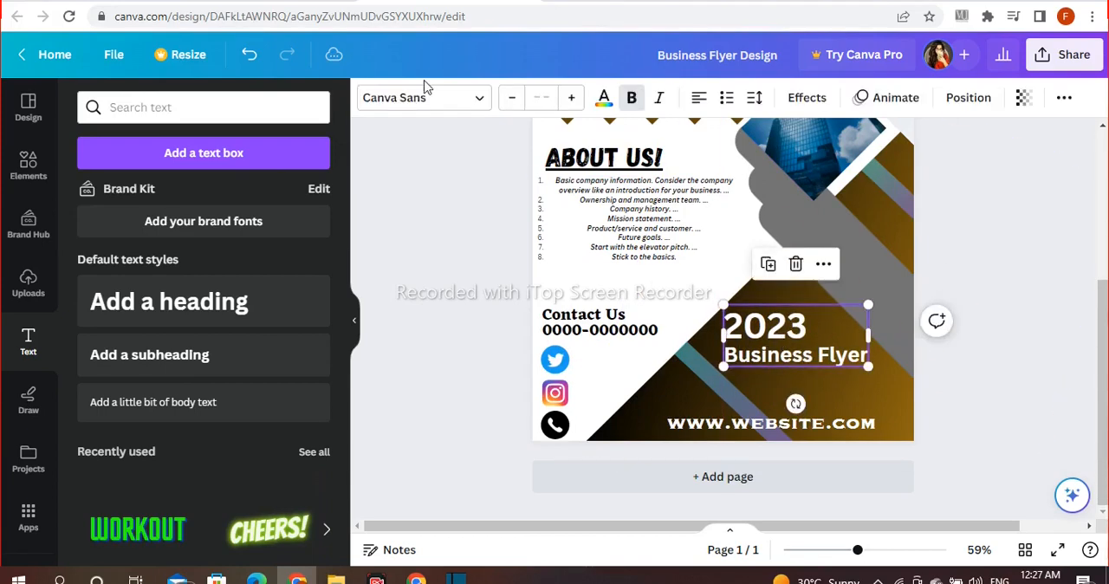
{"action": "left_click", "coordinate": [424, 101]}
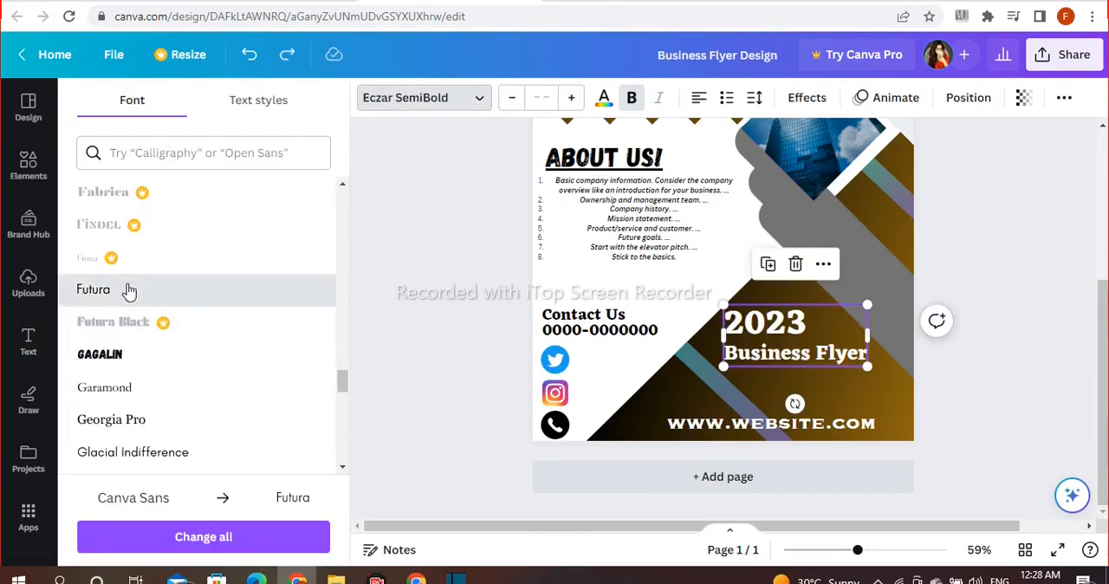
{"action": "left_click", "coordinate": [128, 290]}
{"action": "left_click_drag", "start_coordinate": [847, 305], "coordinate": [863, 296]}
{"action": "left_click_drag", "start_coordinate": [799, 321], "coordinate": [802, 327]}
{"action": "left_click", "coordinate": [1031, 203]}
Step: Underline both lines of the "2023 Business Flyer" heading
{"action": "left_click", "coordinate": [827, 353]}
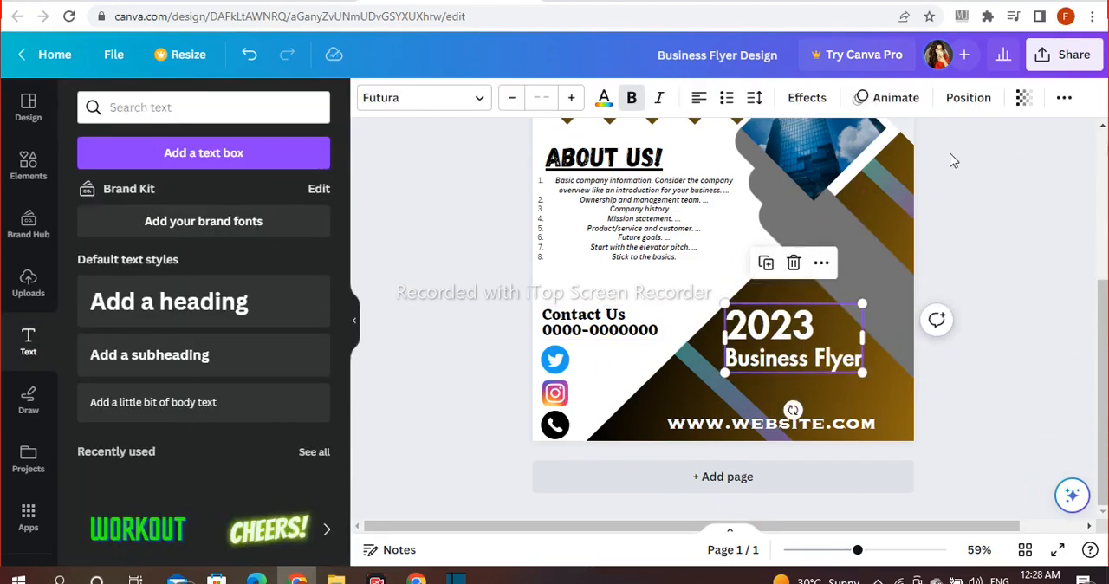
{"action": "left_click", "coordinate": [1063, 99]}
{"action": "left_click", "coordinate": [953, 260]}
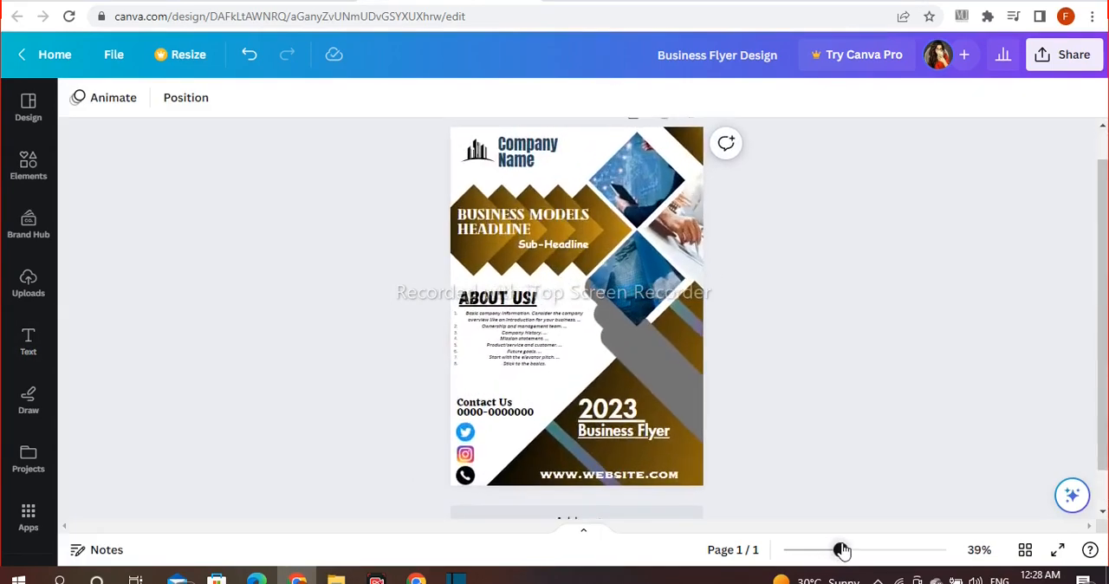
{"action": "left_click_drag", "start_coordinate": [839, 549], "coordinate": [843, 549]}
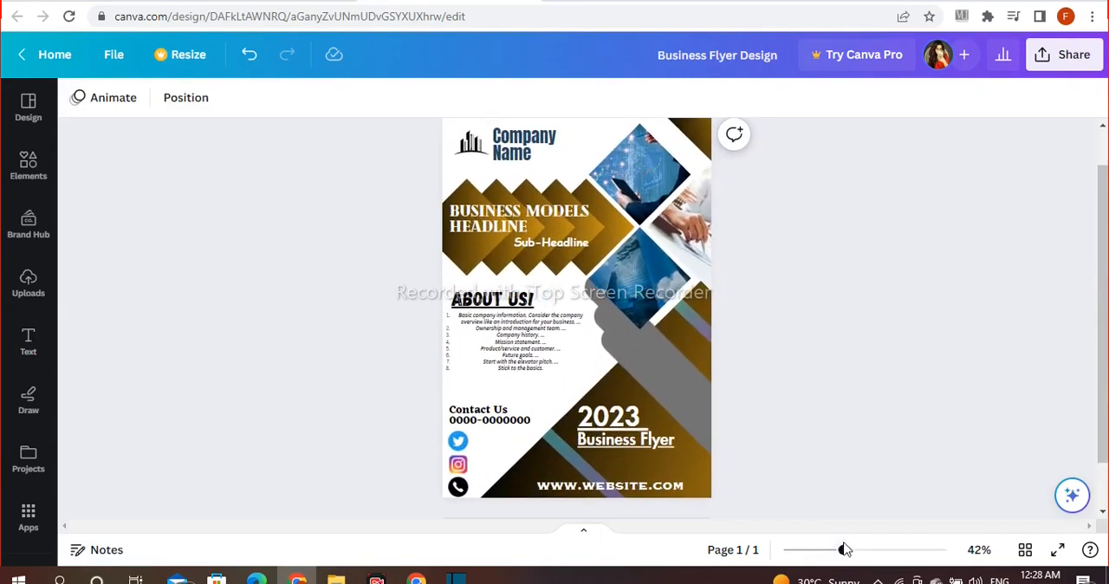
{"action": "left_click_drag", "start_coordinate": [1104, 351], "coordinate": [1104, 342]}
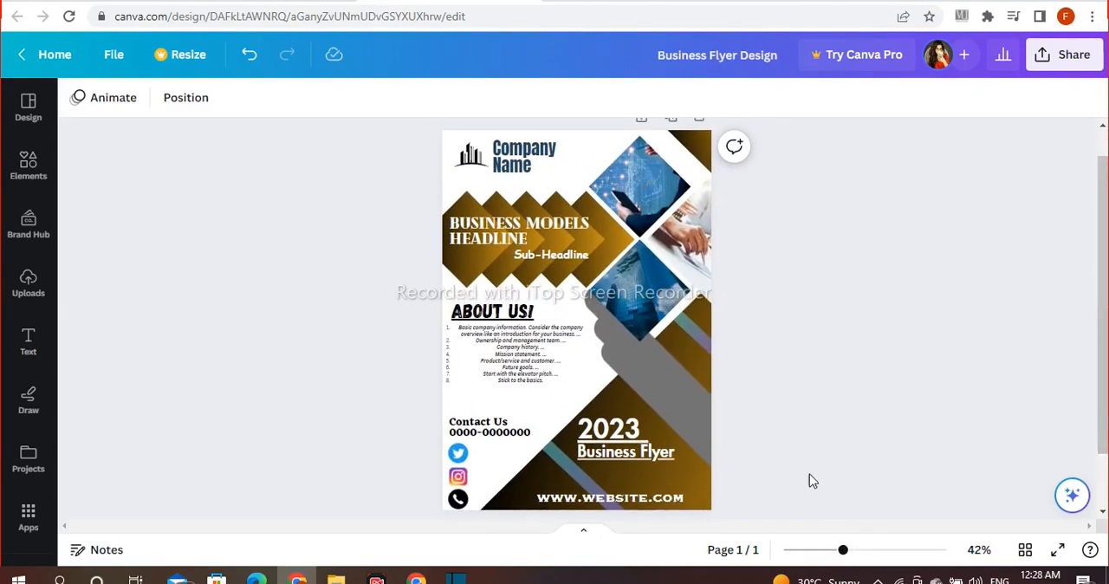